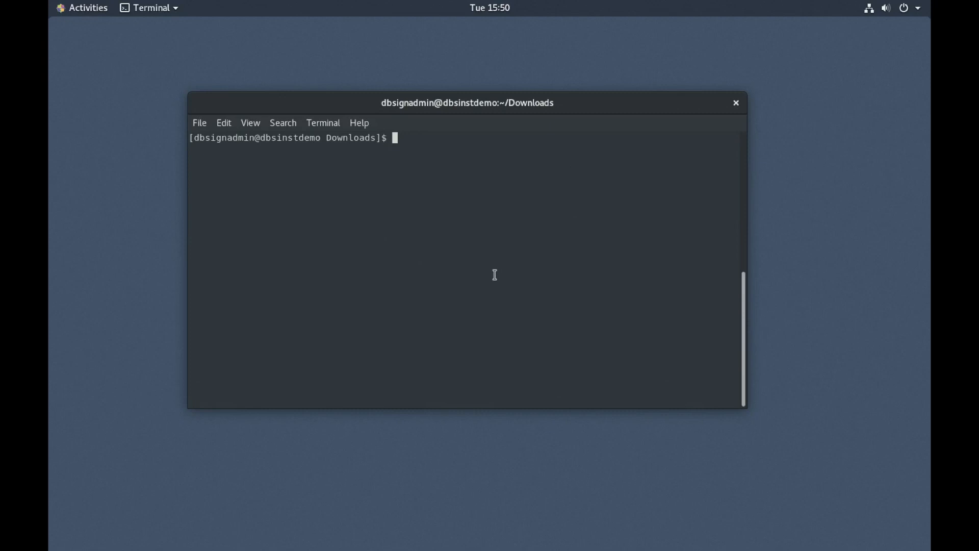
Step: Create /opt/dbsign with sudo mkdir and recursively chown it to dbsignadmin:dbsignadmin
type("sudo mkdir /opt/dbsign")
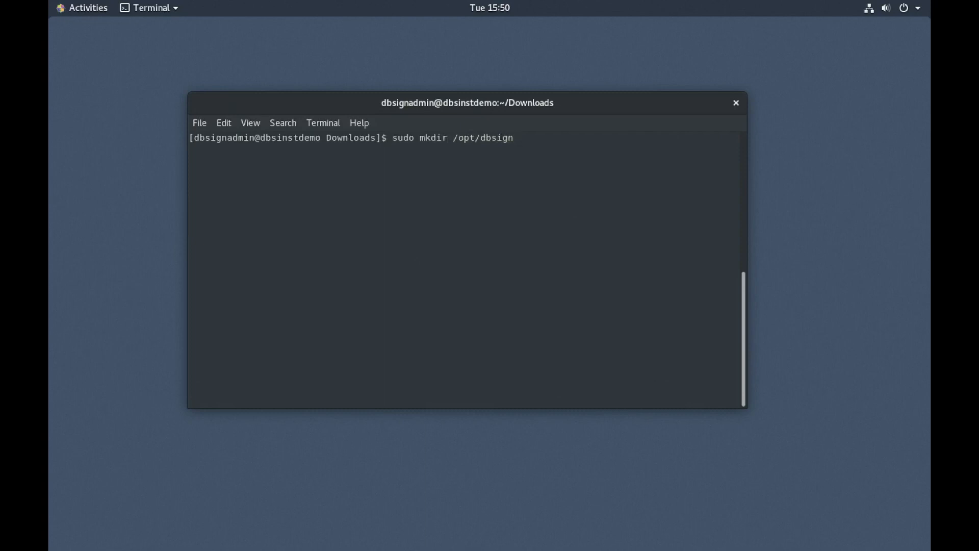
key("Return")
type("sudo")
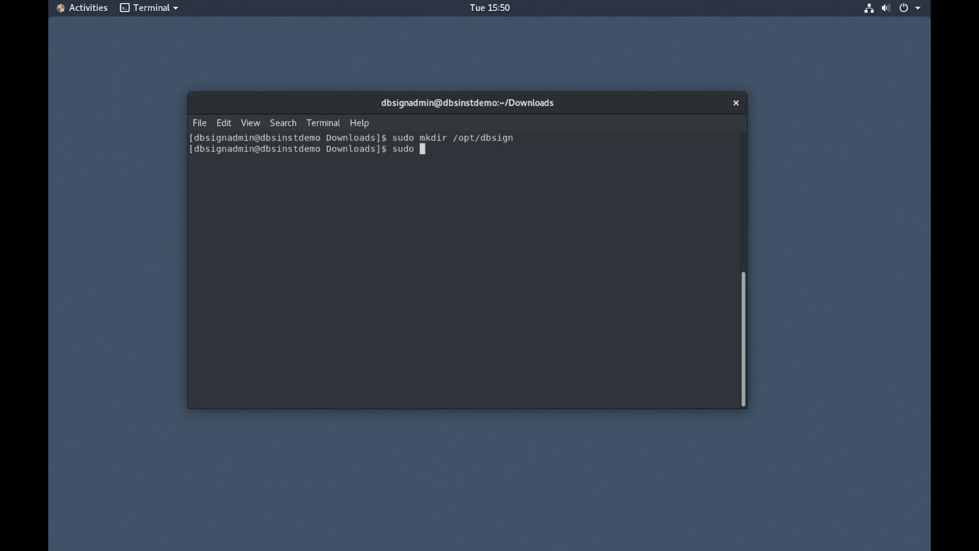
type(" chown -R dbsignadmin")
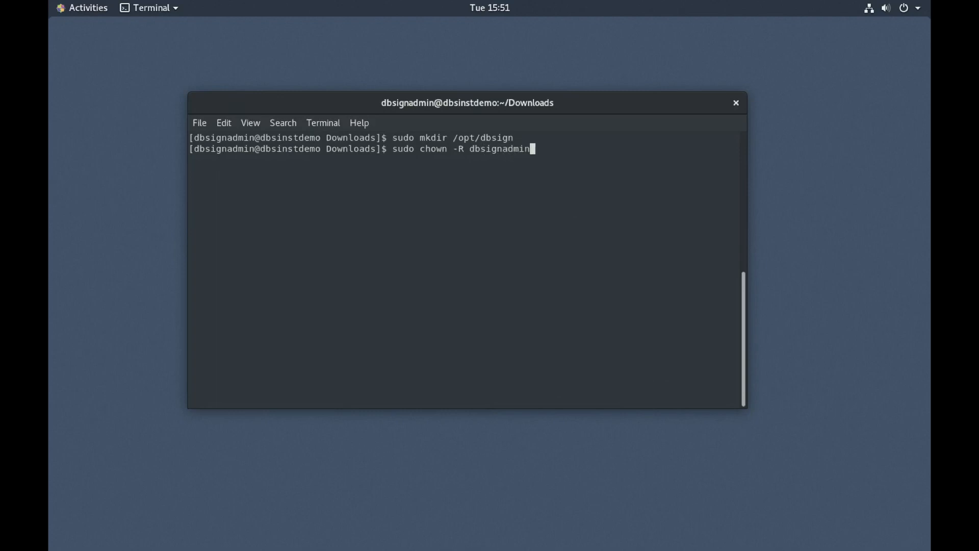
type(":dbsignadmin /opt/dbsign")
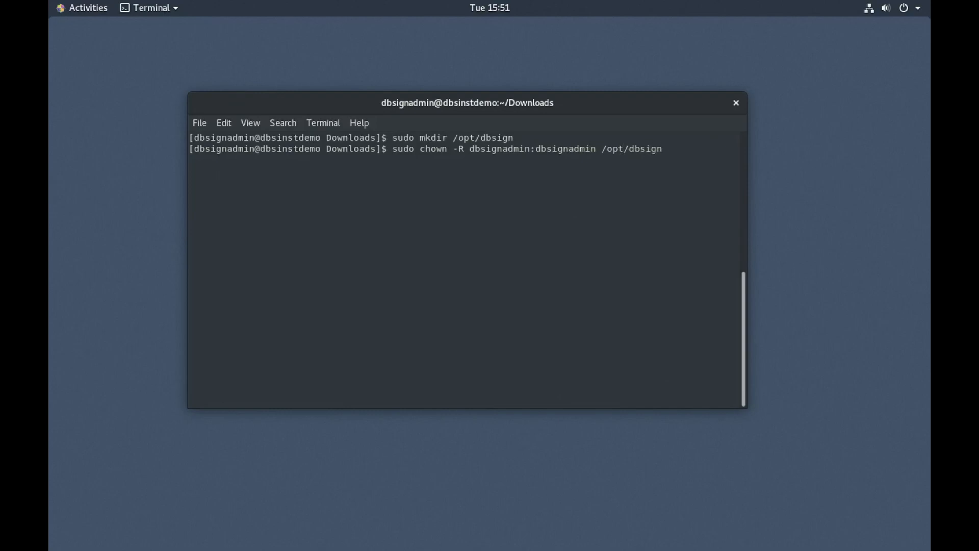
key("Return")
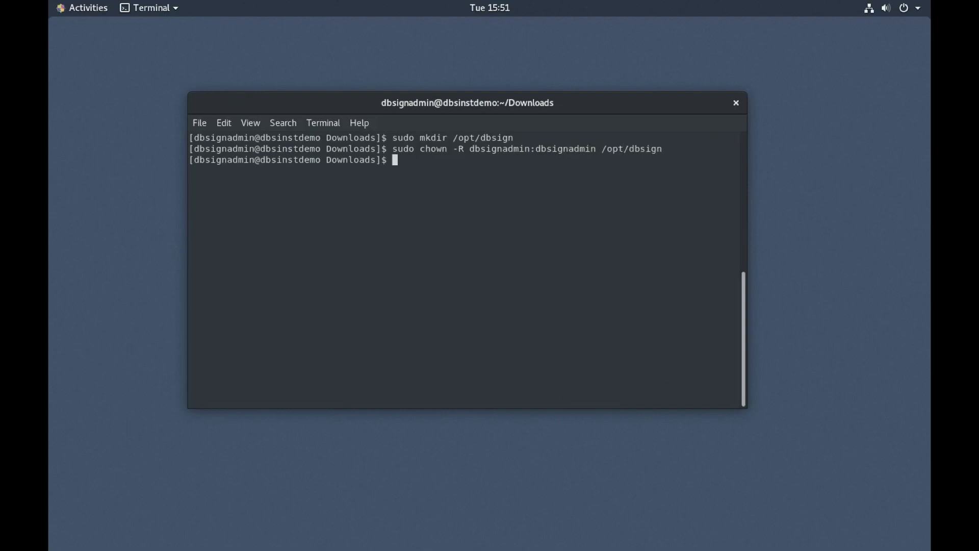
Step: List the Downloads folder in detail and pick out the DBSIGN_HTML_4.0.11.2 names
type("ls -l")
key("Return")
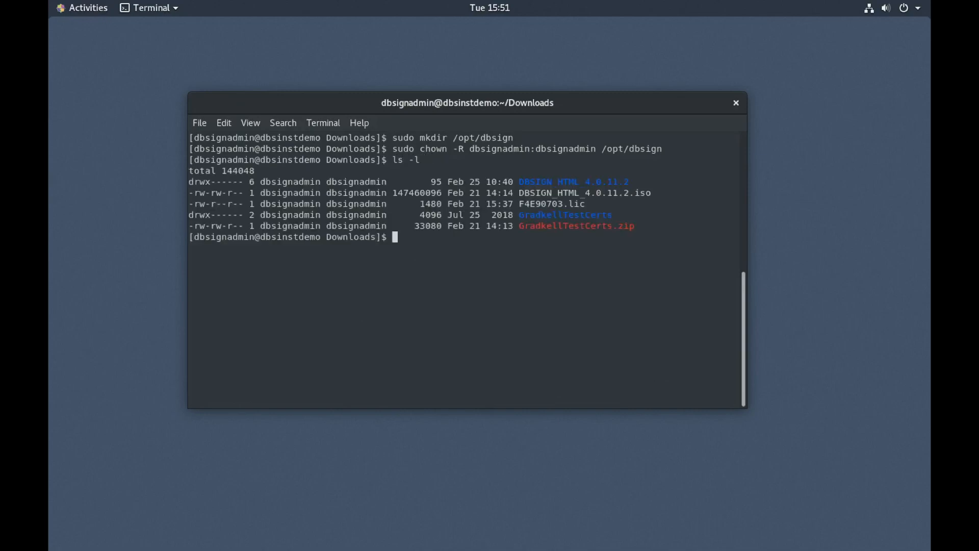
left_click_drag(518, 196, 659, 188)
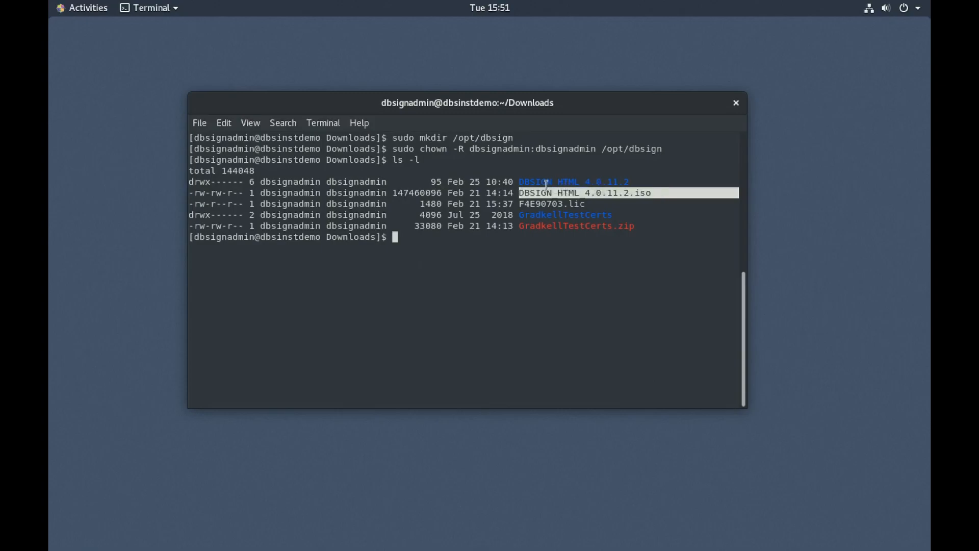
left_click_drag(525, 182, 567, 182)
left_click(521, 252)
Step: Enter the DBSIGN_HTML_4.0.11.2 folder and list it and its files subfolder
type("cd DB")
key("Tab")
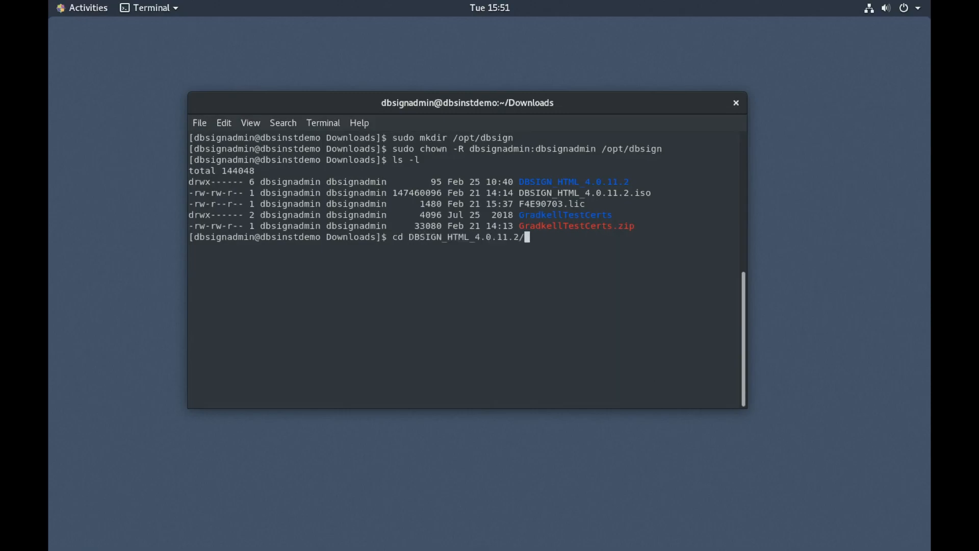
key("Return")
type("ls")
key("Return")
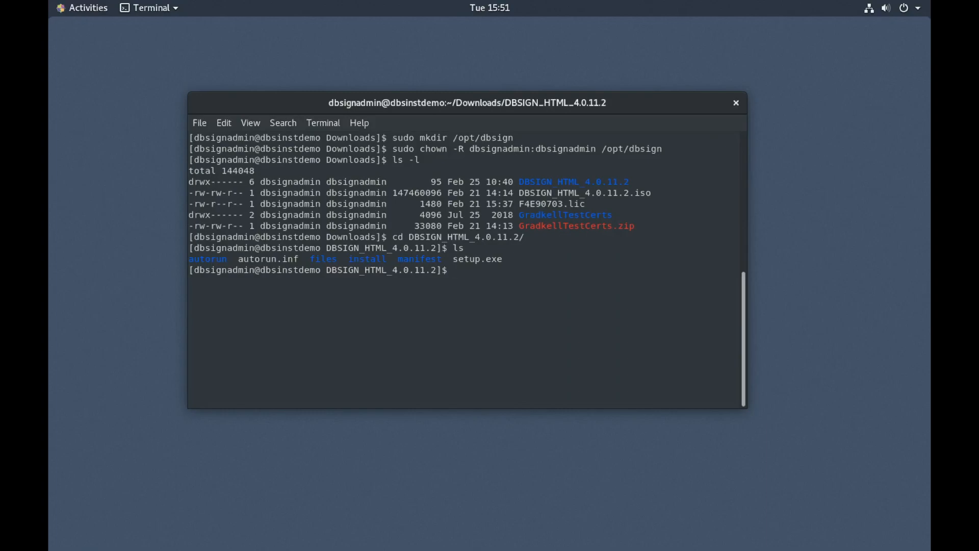
type("ls files/")
key("Return")
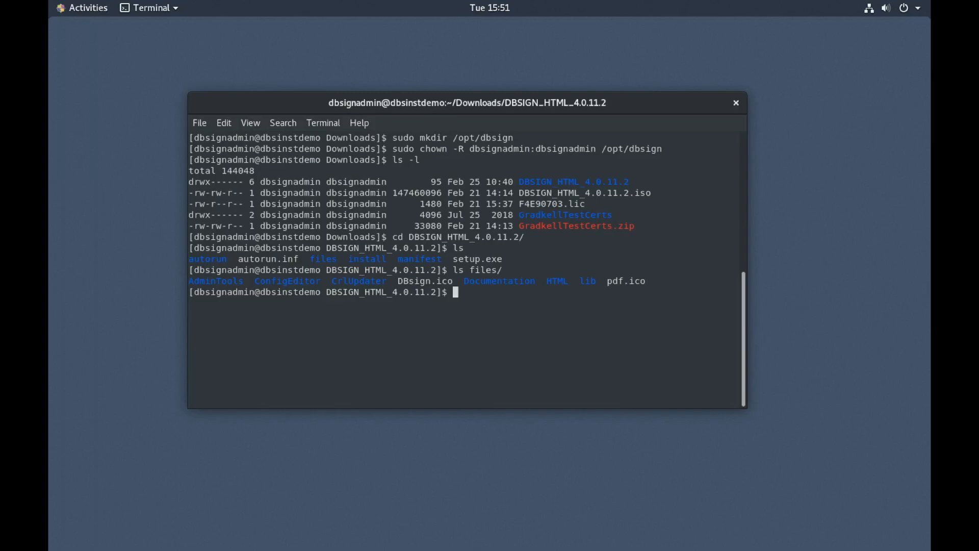
Step: Copy files/* recursively into /opt/dbsign with cp -R
type("cp ")
type("files/*")
key("Left")
key("Left")
key("Left")
key("Left")
key("Left")
key("Left")
key("Left")
type("-R")
key("Right")
key("Right")
key("Right")
key("Right")
key("Right")
key("Right")
key("Right")
type("/opt/dbsign")
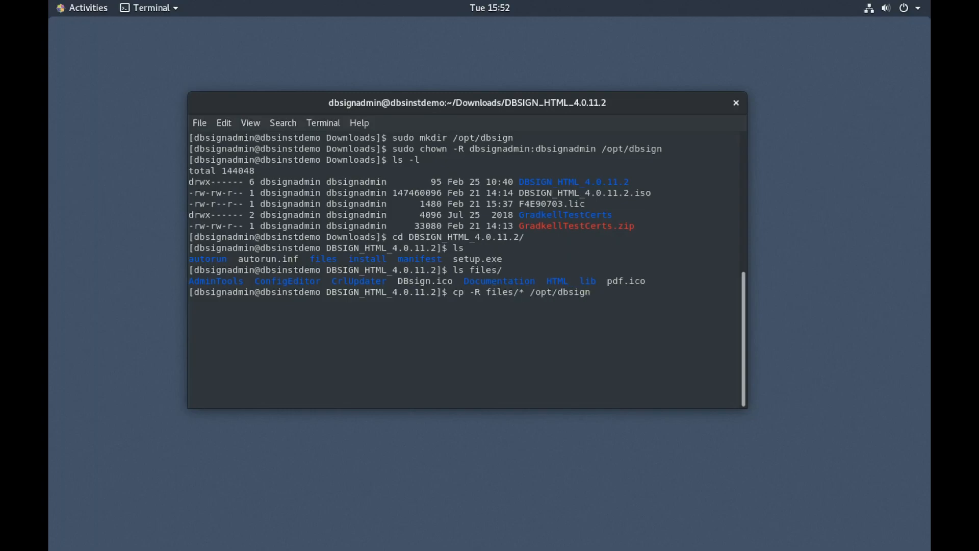
key("Return")
Step: Return to the Downloads folder with cd ../ and list it
type("cd ../")
key("Return")
type("ls")
key("Return")
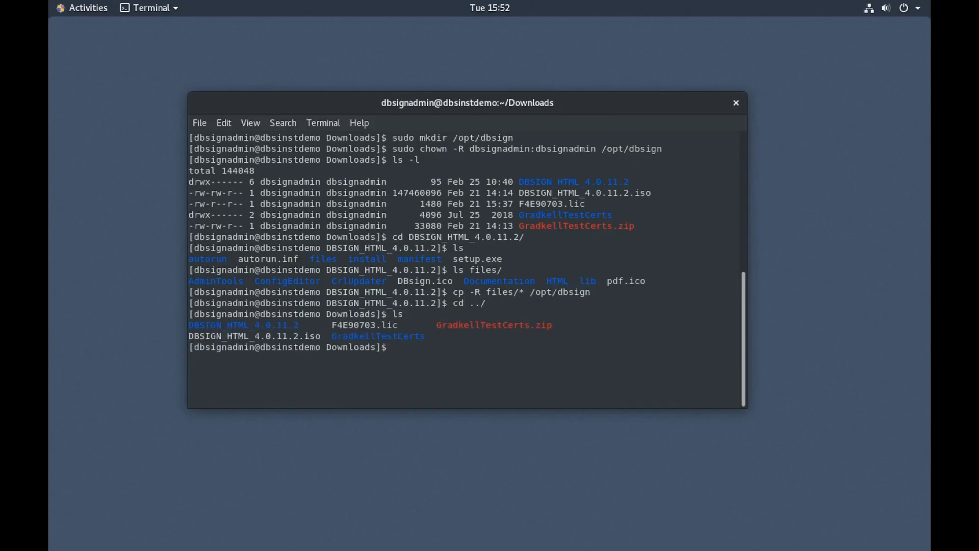
Step: List the GradkellTestCerts files and create the /opt/dbsign/certs folder
type("ls G")
key("Tab")
key("Return")
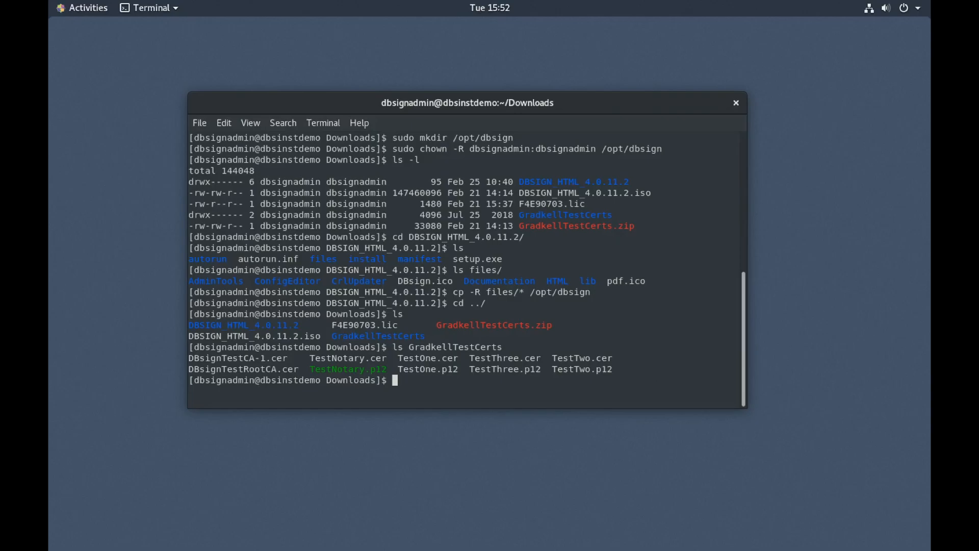
type("mkdir /opt/dbsign/certs")
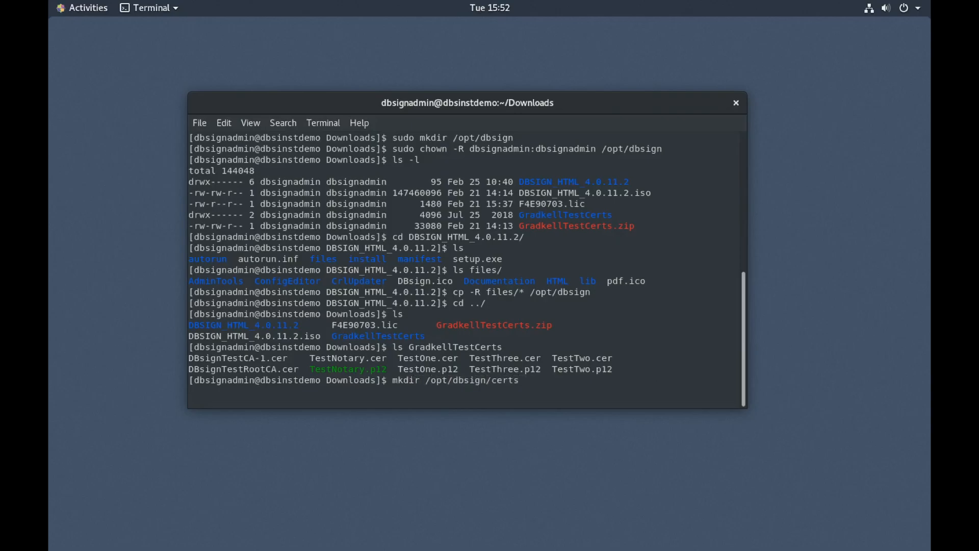
key("Return")
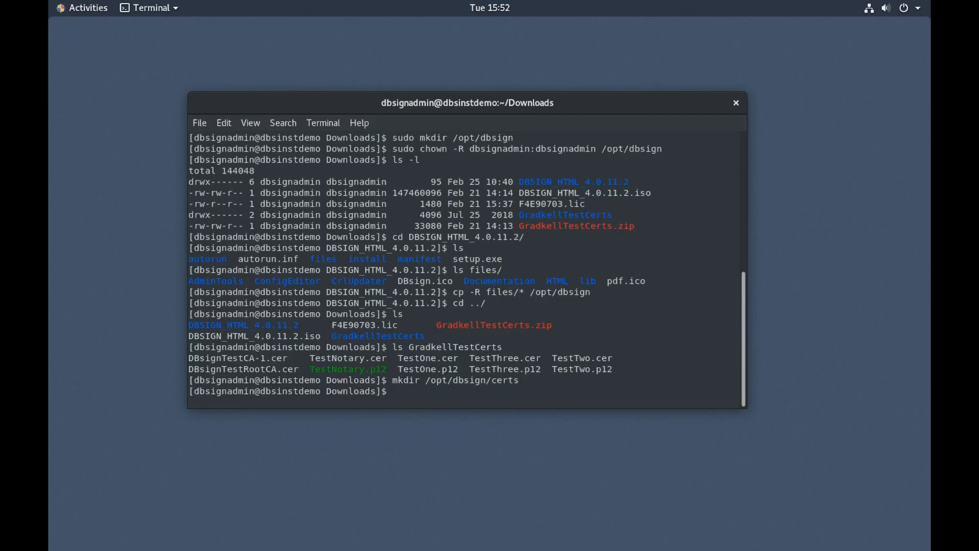
Step: Copy GradkellTestCerts/* recursively into /opt/dbsign/certs/, then list Downloads
type("cp G")
key("BackSpace")
type("-R G")
key("Tab")
type("/* ")
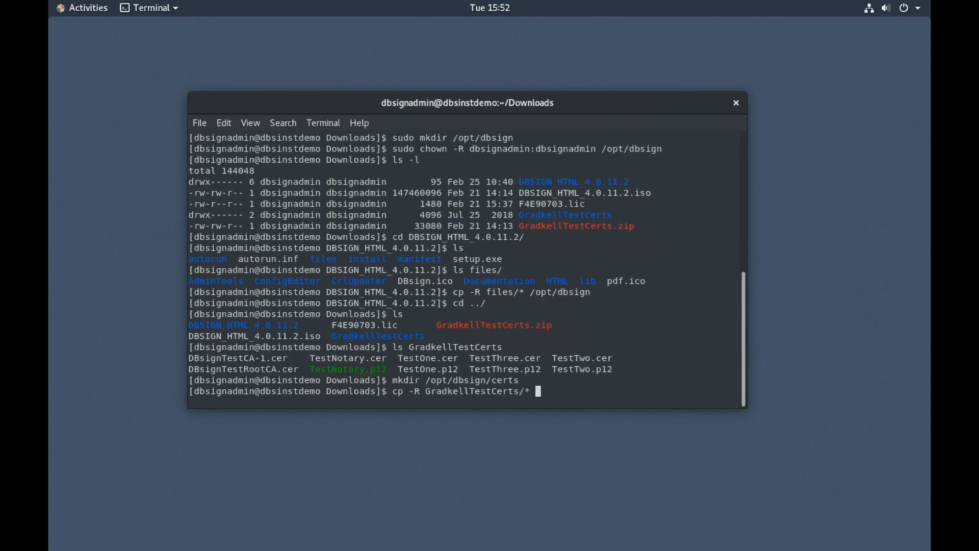
type("/opt/dbsign/certs/")
key("Return")
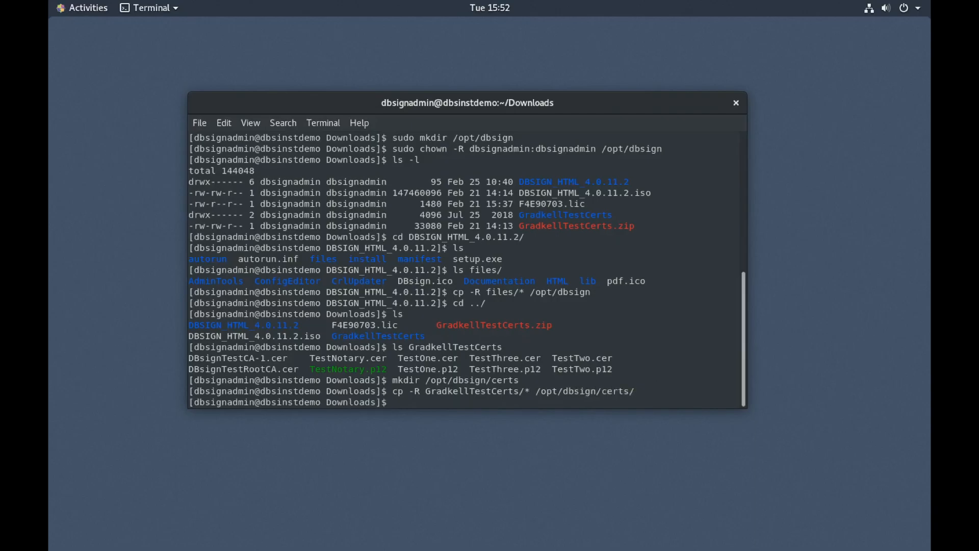
type("ls")
key("Return")
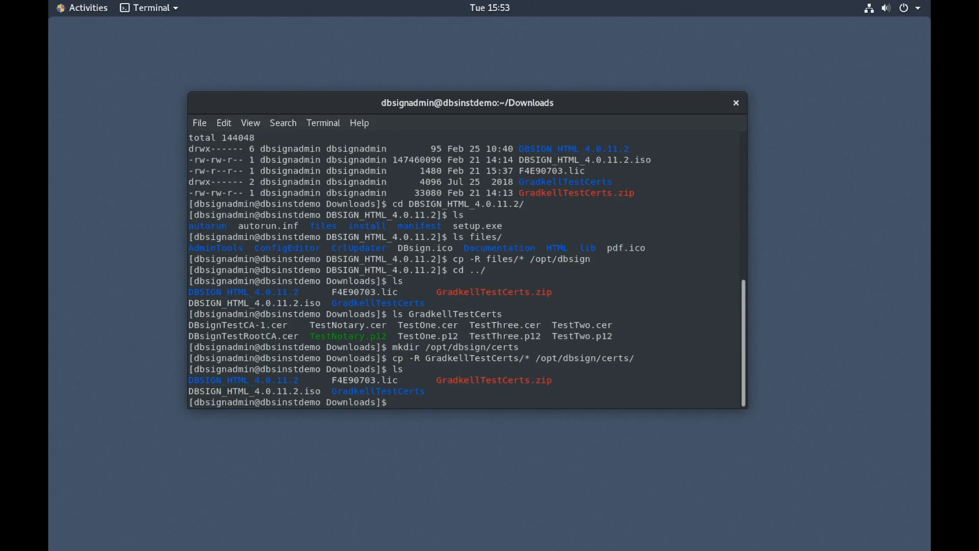
Step: Create /opt/dbsign/config and copy the .lic licence file into it
type("mkdir /opt/dbsign/config")
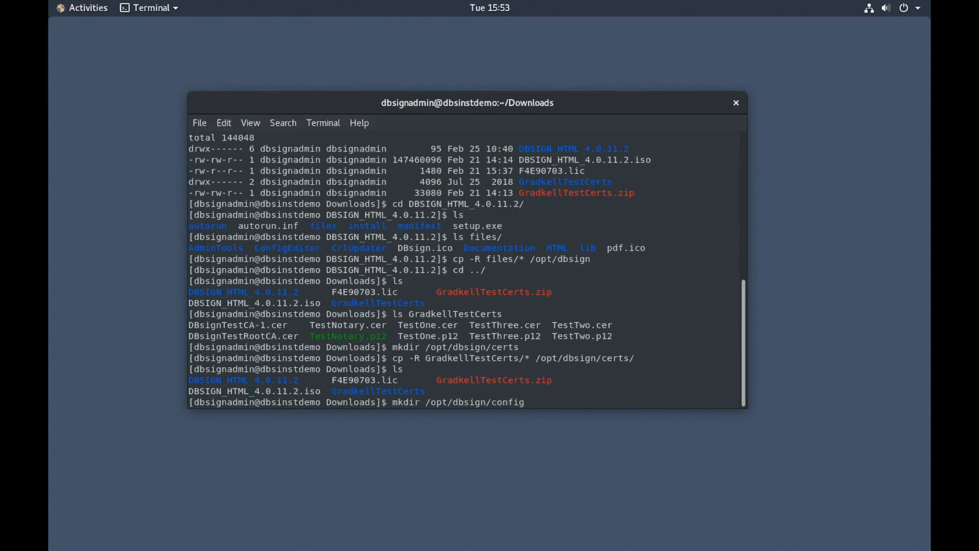
key("Return")
type("cp F")
key("Tab")
type("/opt/dbsign/config/")
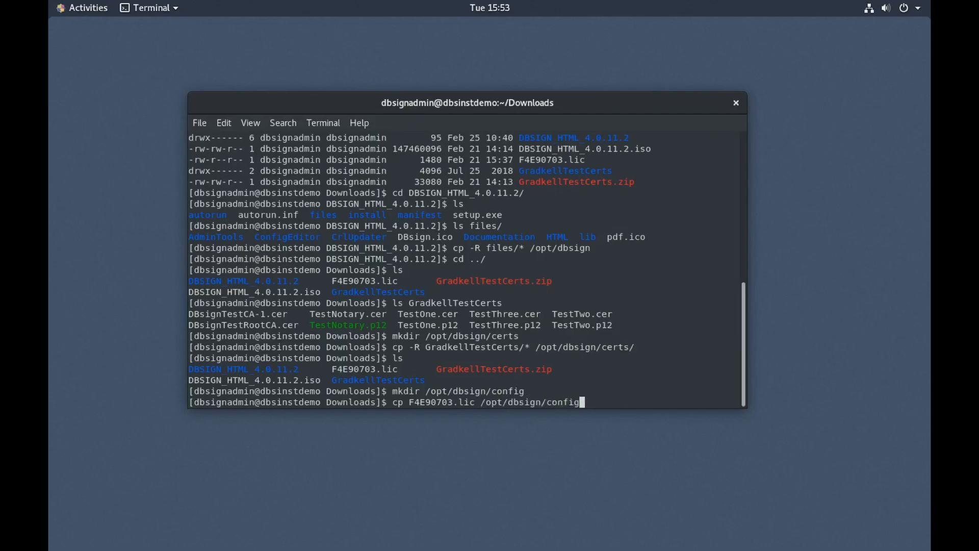
key("Return")
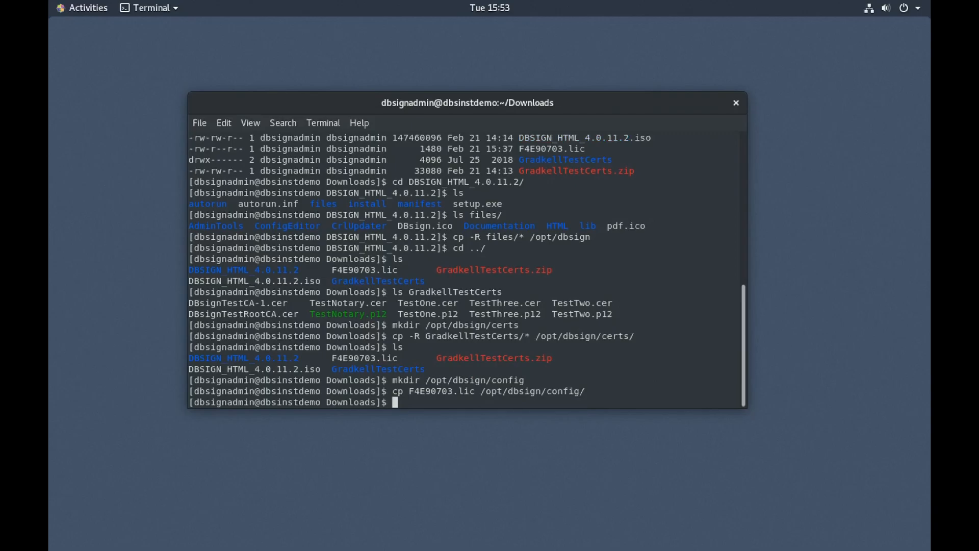
Step: Move into /opt/dbsign and list its contents and the certs folder
type("cd /opt/db")
key("Tab")
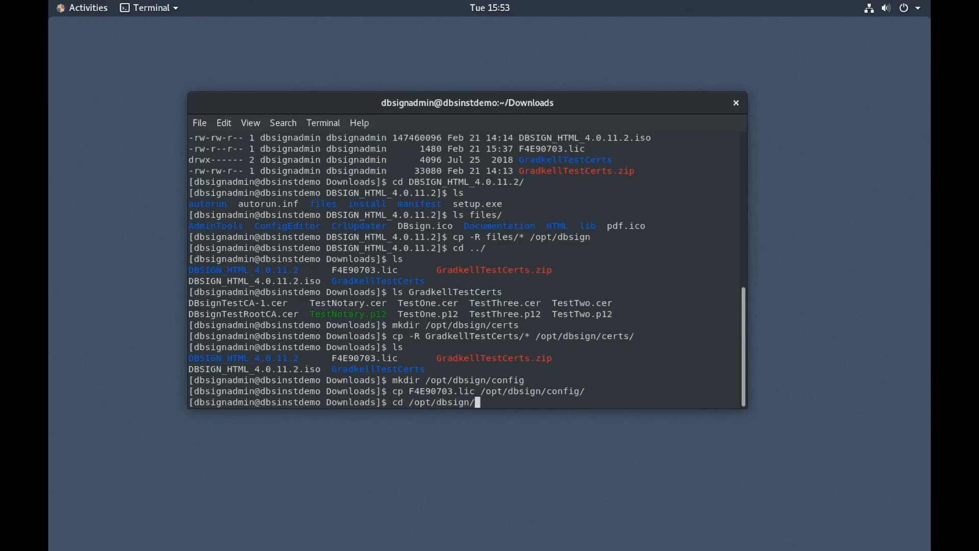
key("Return")
type("ls")
key("Return")
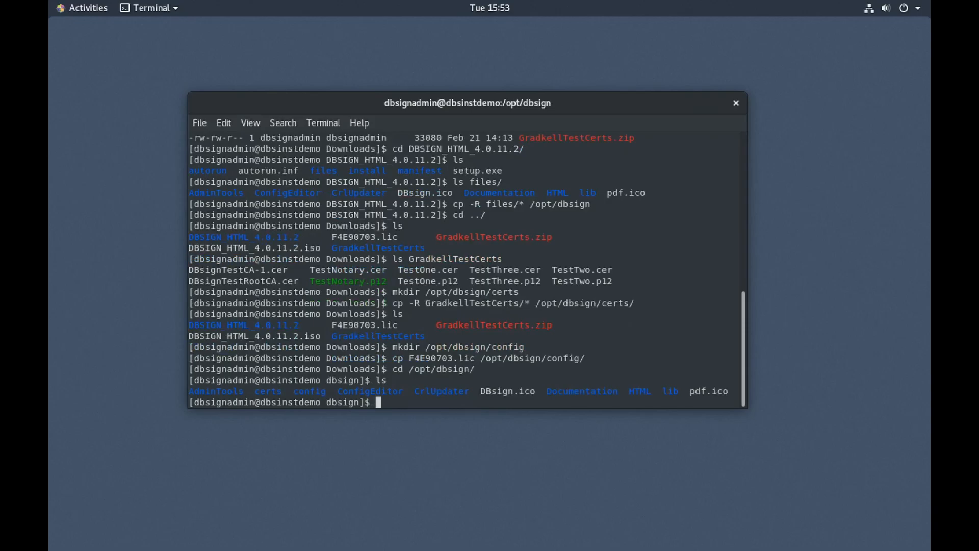
type("ls certs/")
key("Return")
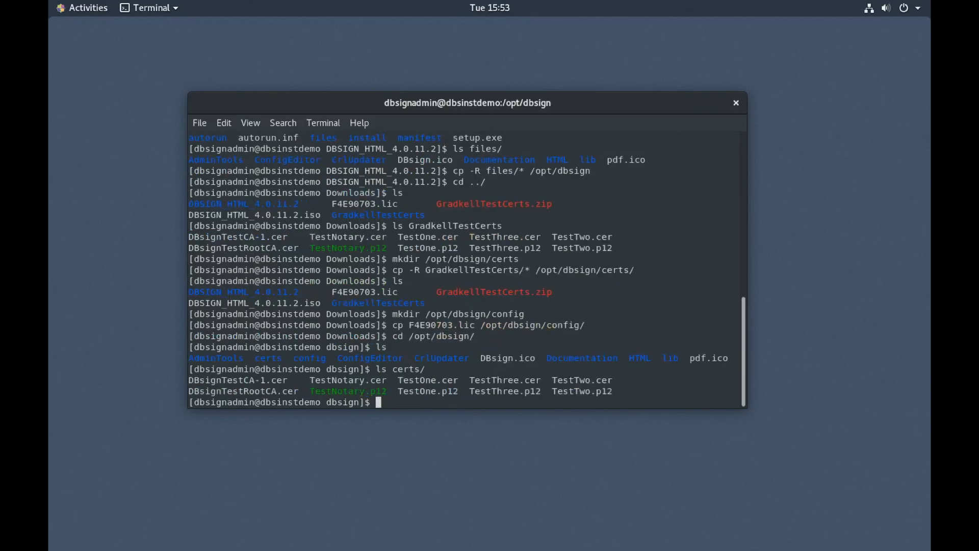
Step: List config/ to confirm the licence file was copied
type("ls config/")
key("Return")
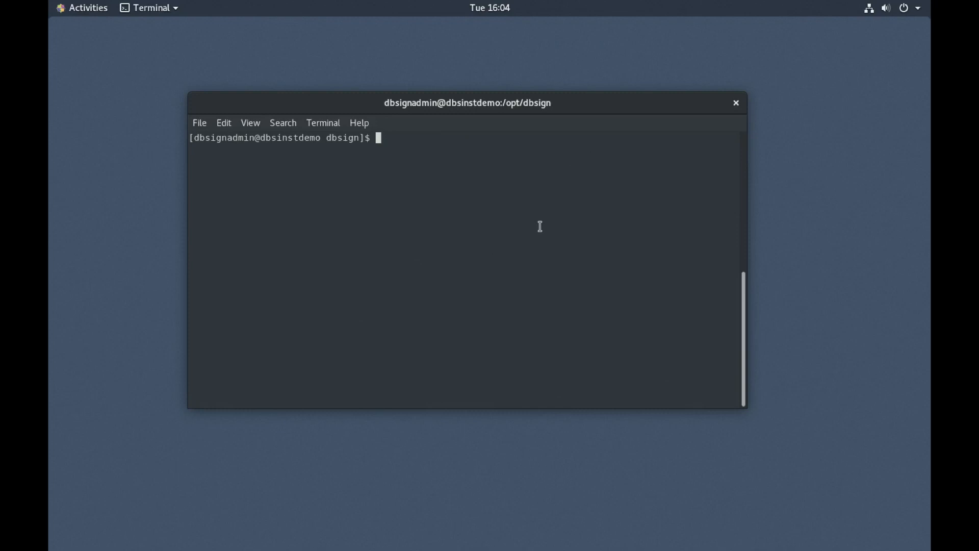
Step: Check the current path, then enter AdminTools and list its jar files
type("pwd")
key("Return")
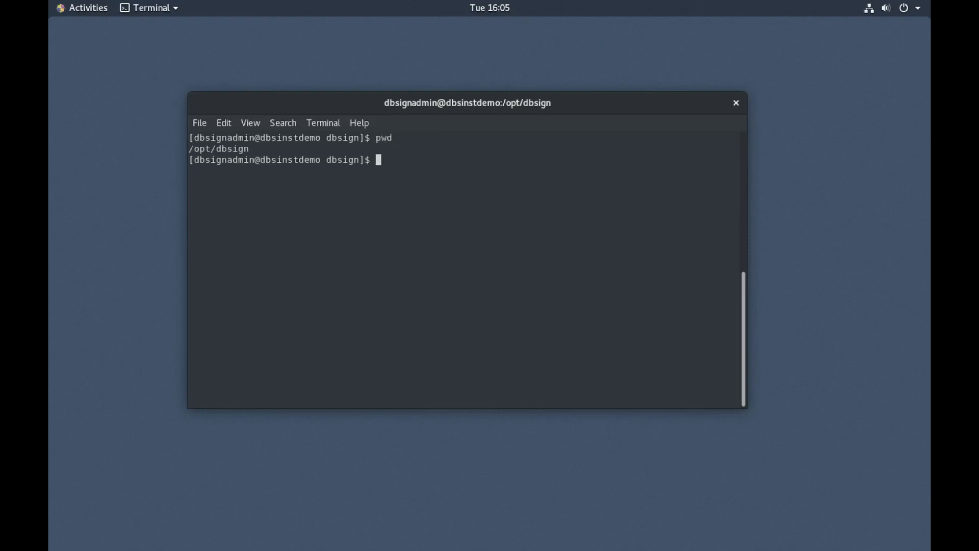
type("ls")
key("Return")
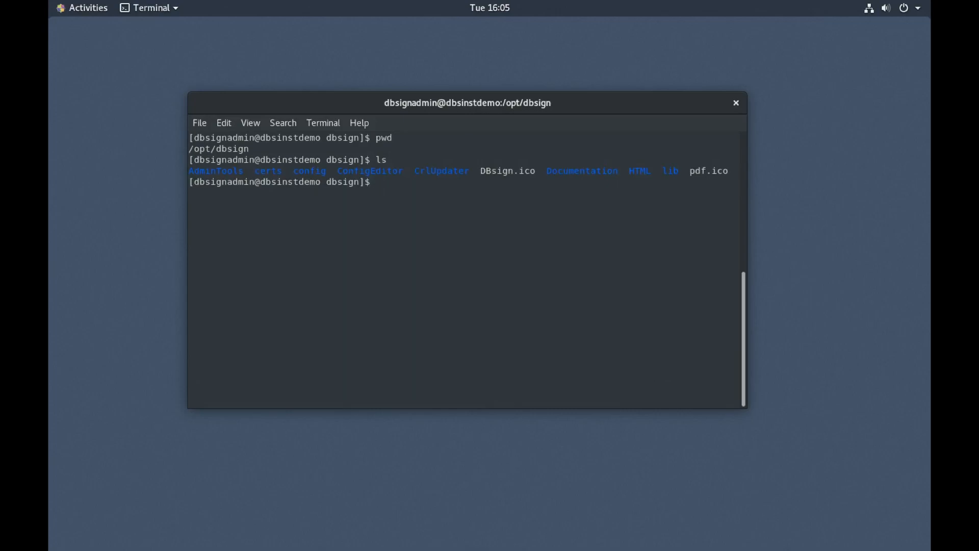
type("cd Adm")
key("Tab")
key("Return")
type("ls")
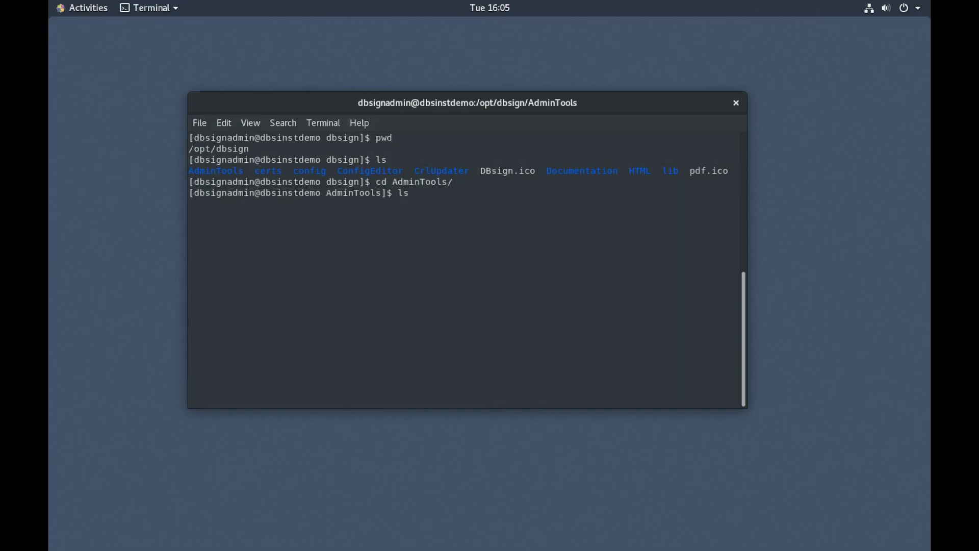
key("Return")
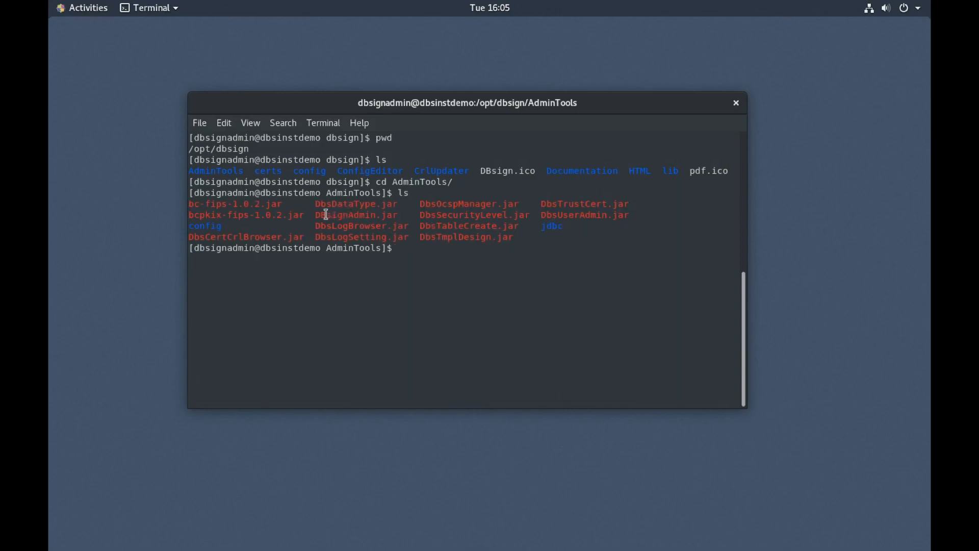
Step: Launch DBsign Administrator with java -jar DBsignAdmin.jar
left_click_drag(317, 215, 398, 215)
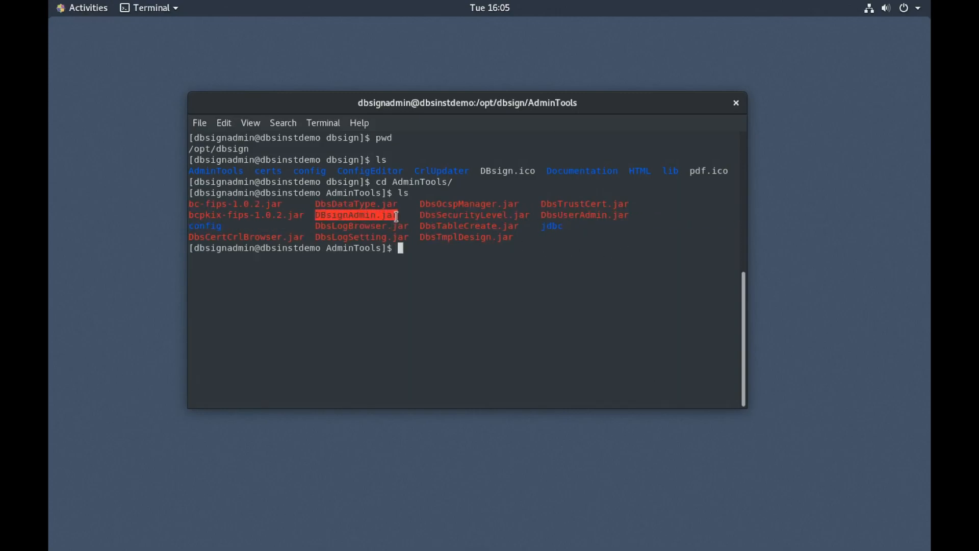
left_click(408, 251)
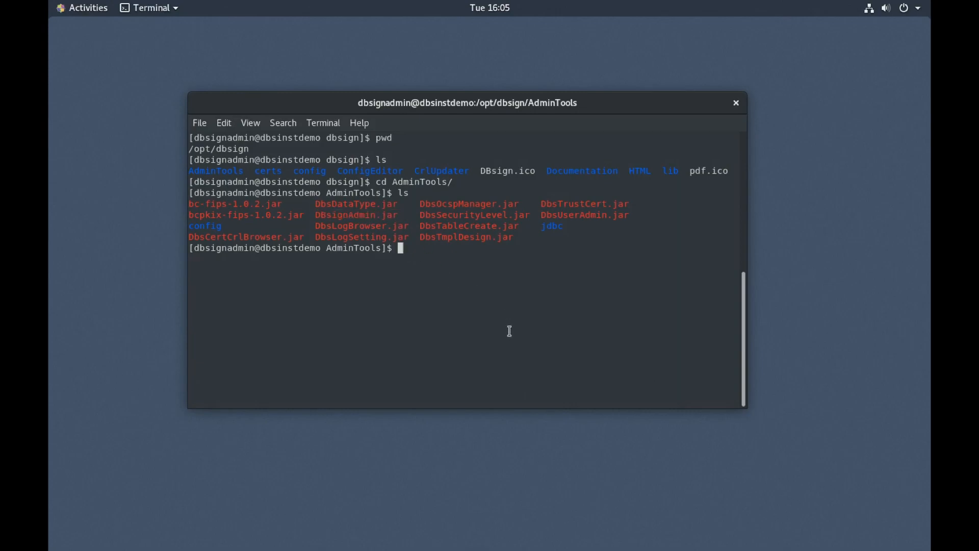
type("java -jar DBsi")
key("Tab")
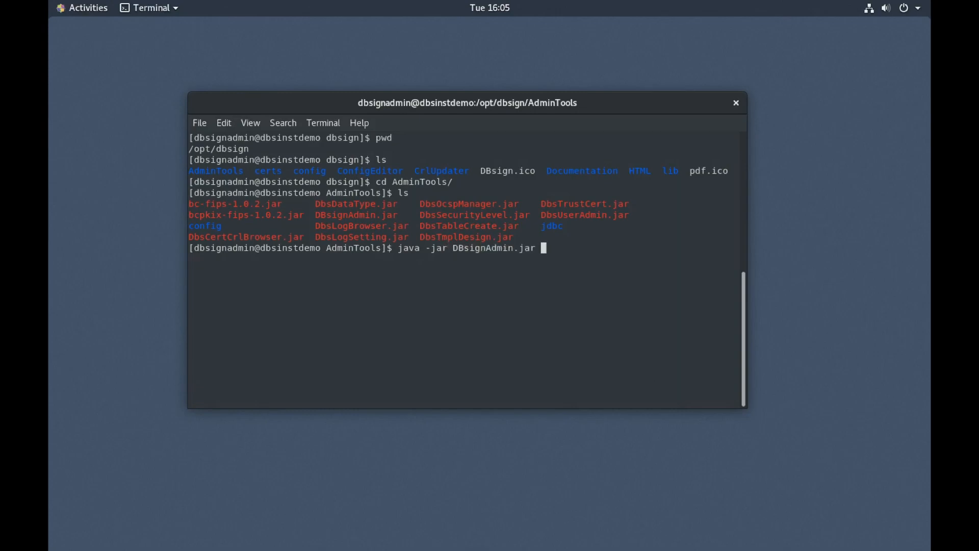
key("Return")
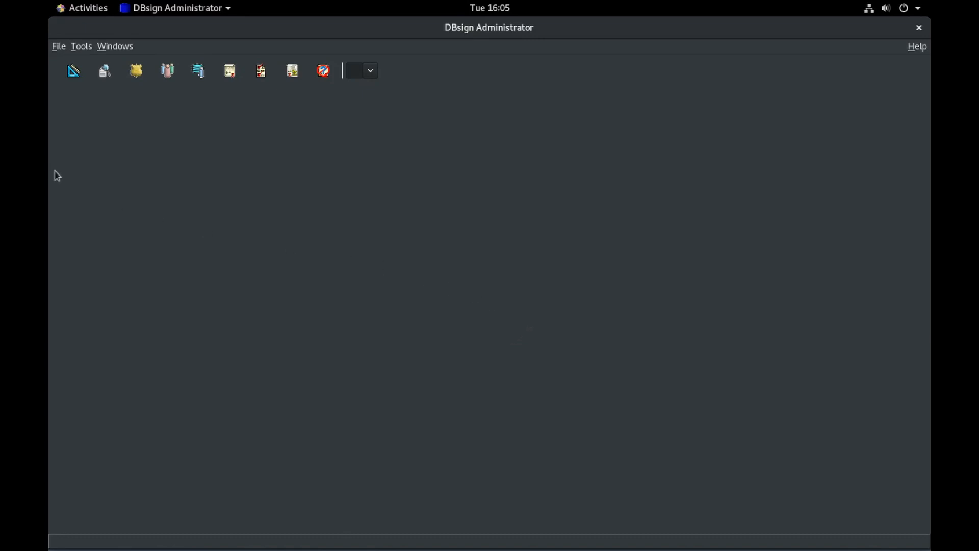
Step: Open the Tools menu in DBsign Administrator
left_click(81, 47)
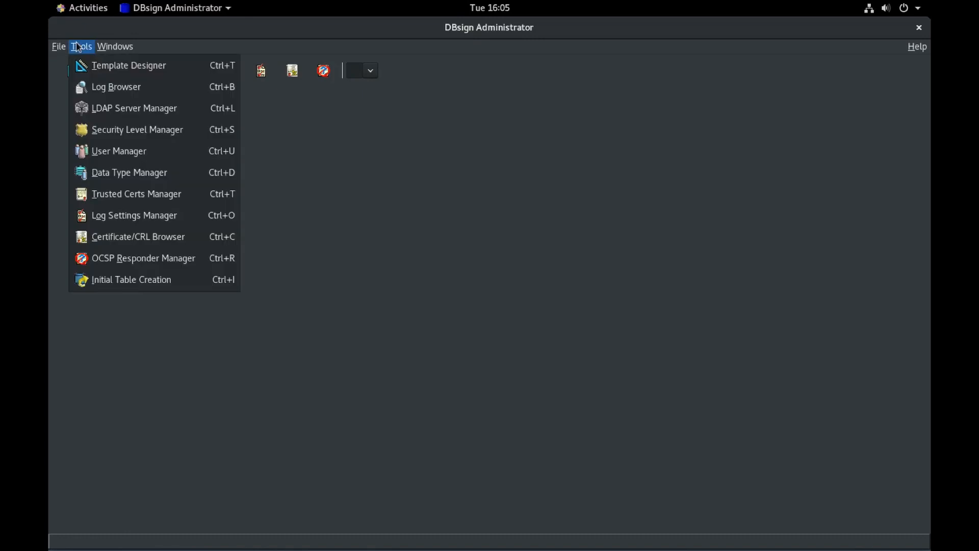
left_click(87, 47)
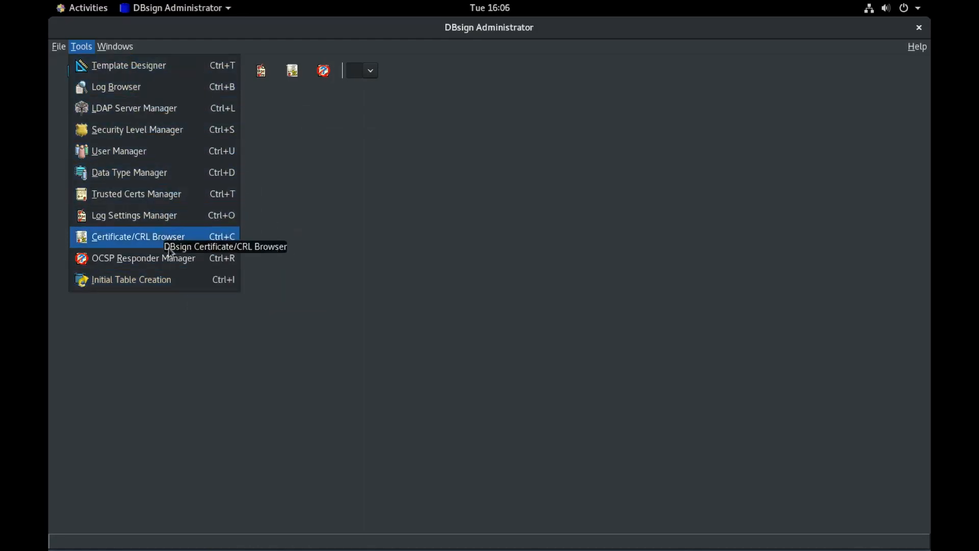
Step: Start Initial Table Creation, keep the default instance, and open its configuration file
left_click(189, 284)
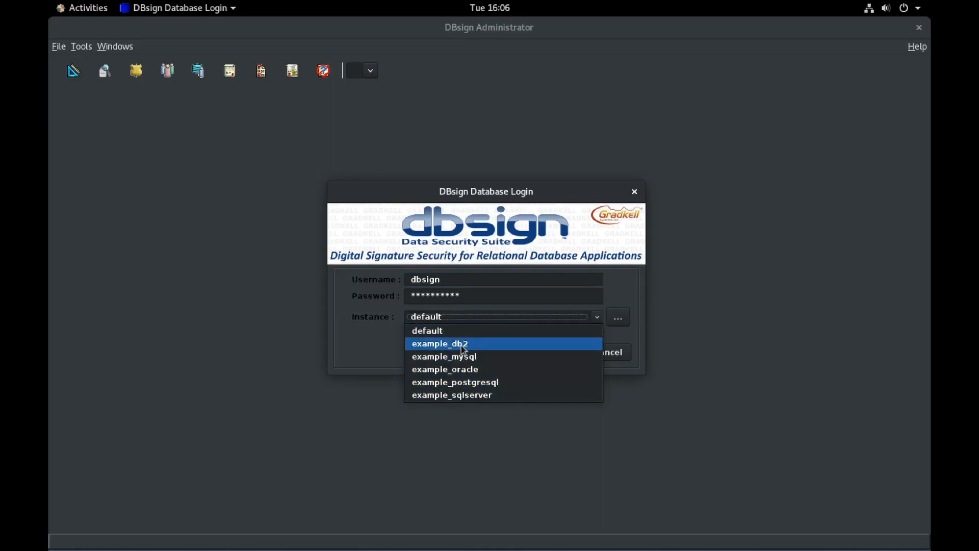
left_click(618, 297)
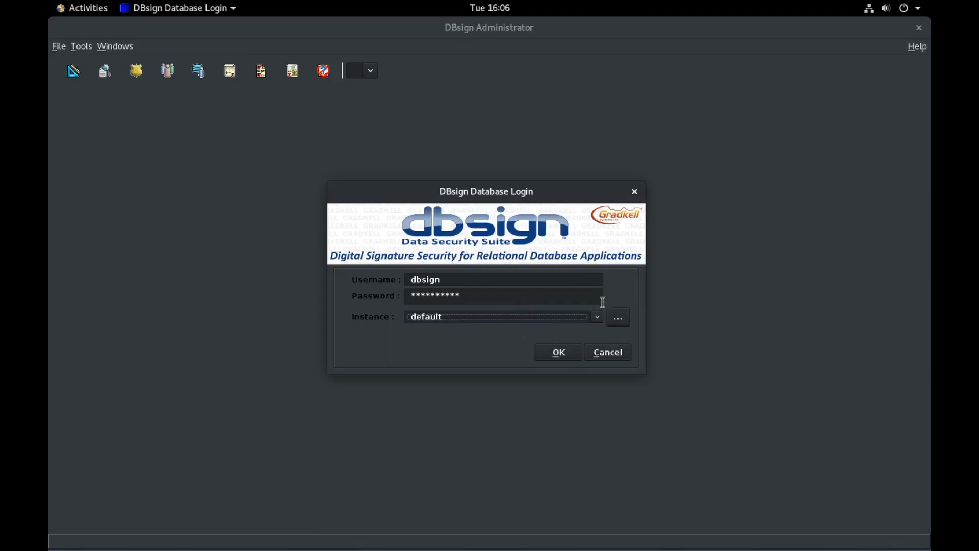
left_click(619, 318)
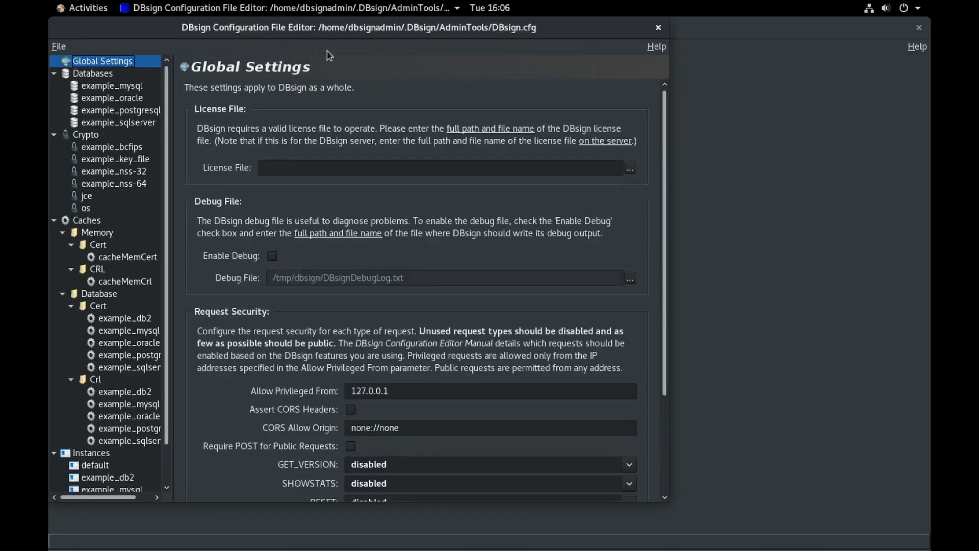
Step: Move the Configuration File Editor aside and scroll through its settings tree
left_click_drag(326, 35, 421, 49)
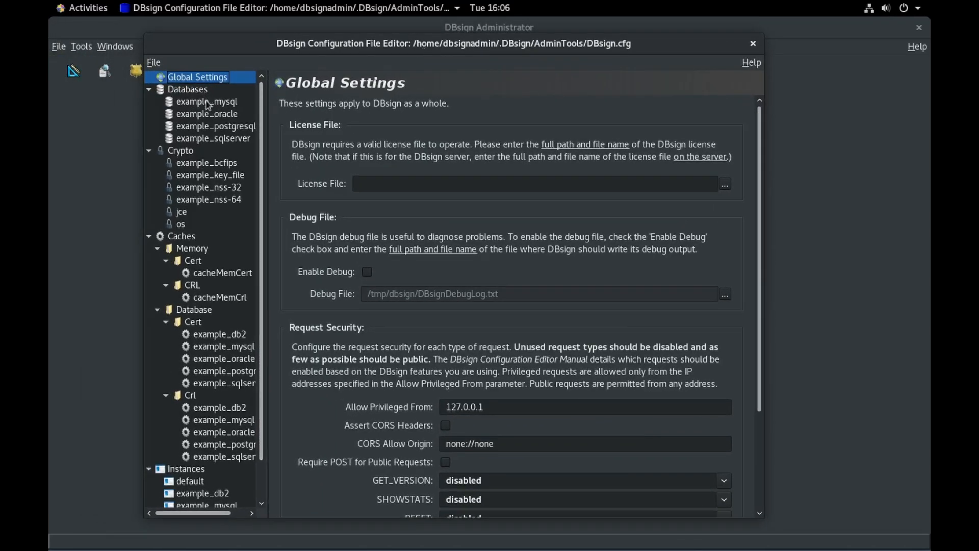
scroll(240, 283, "down", 2)
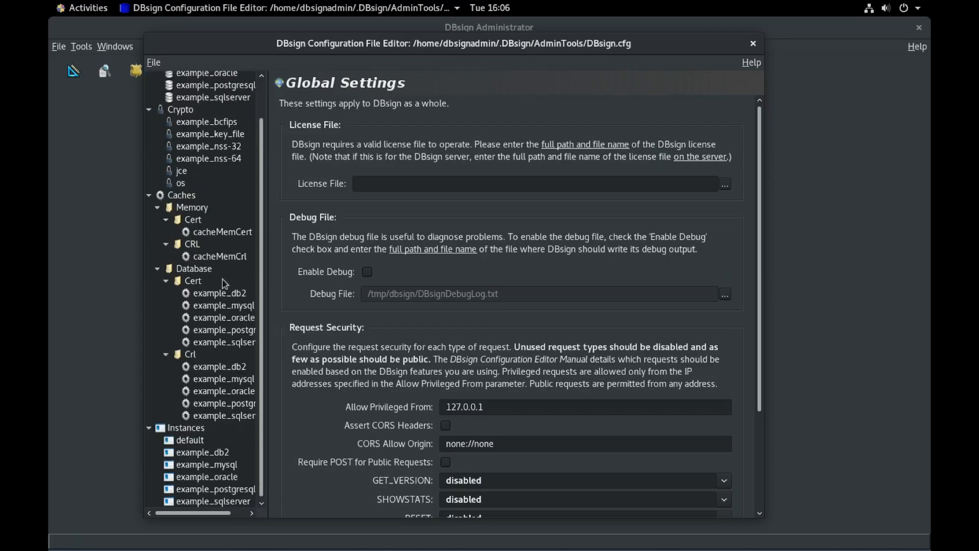
scroll(204, 316, "up", 2)
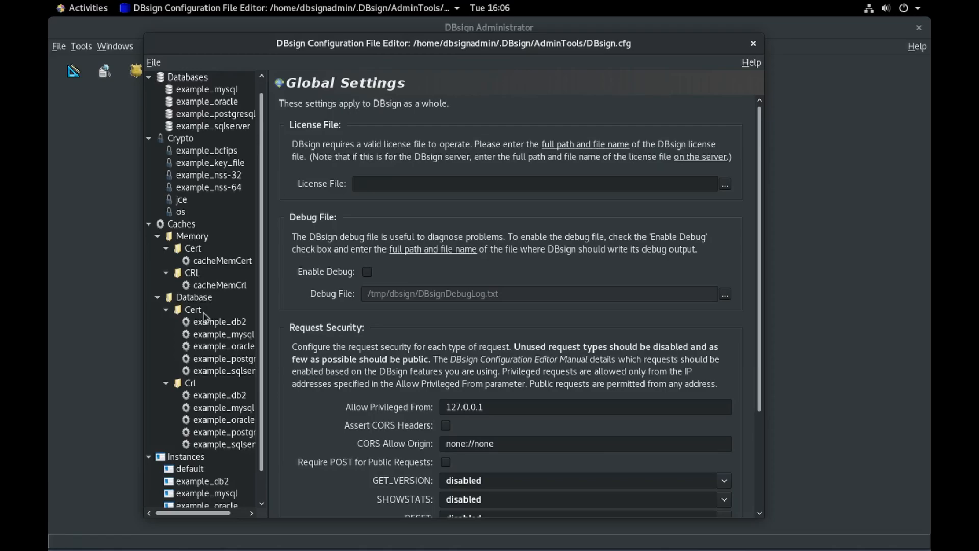
scroll(204, 316, "down", 2)
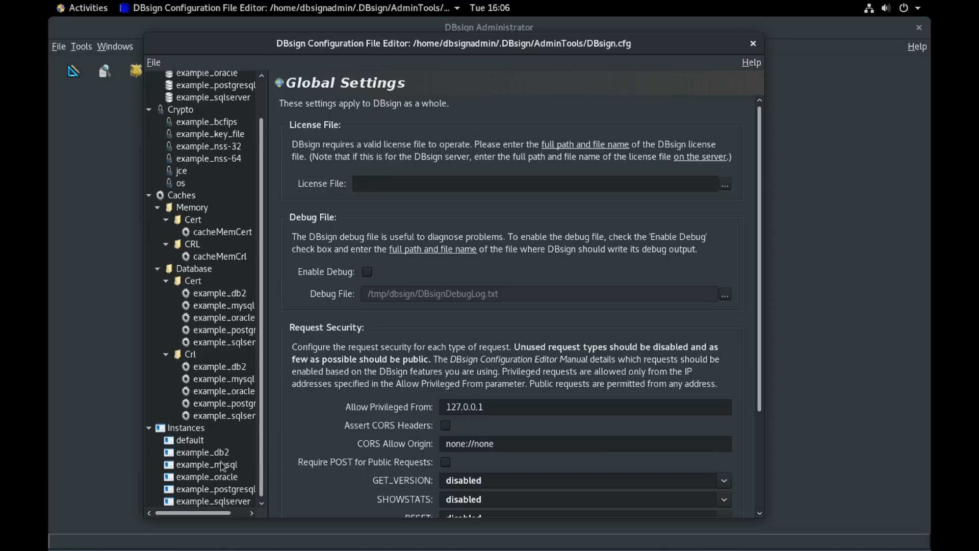
scroll(194, 478, "up", 4)
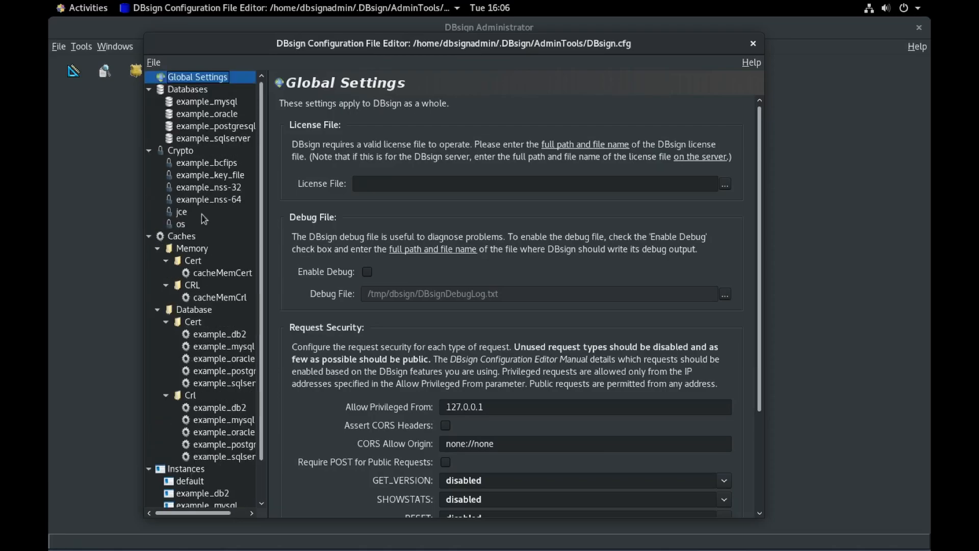
scroll(192, 263, "down", 4)
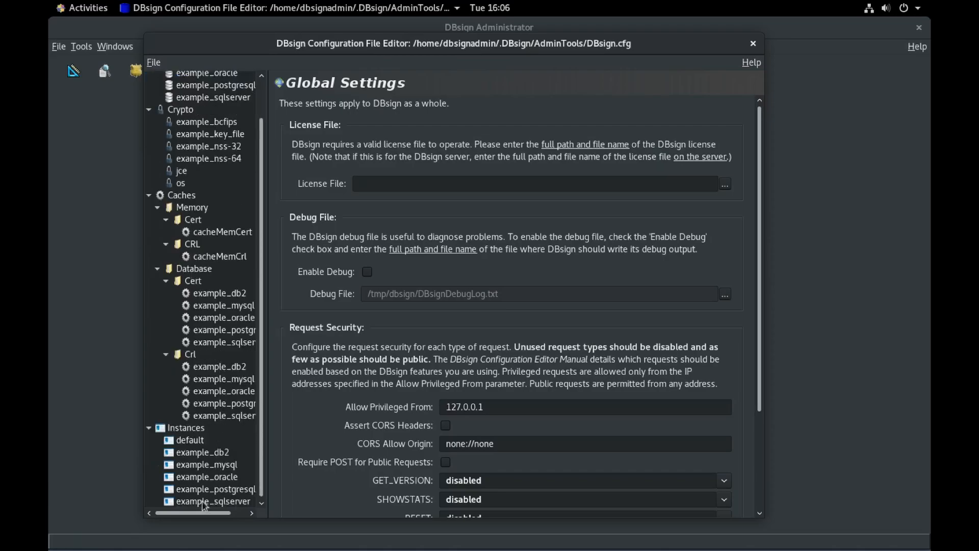
scroll(209, 472, "up", 3)
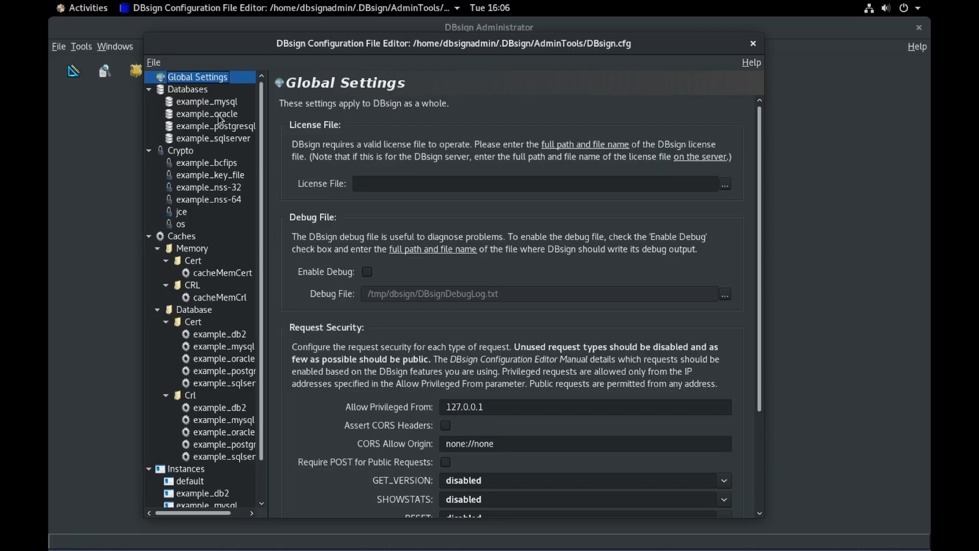
scroll(228, 318, "down", 2)
scroll(228, 317, "up", 2)
Step: Review Databases, Crypto, example_bcfips, example_nss-32 and os pages, ending on example_key_file
left_click(194, 92)
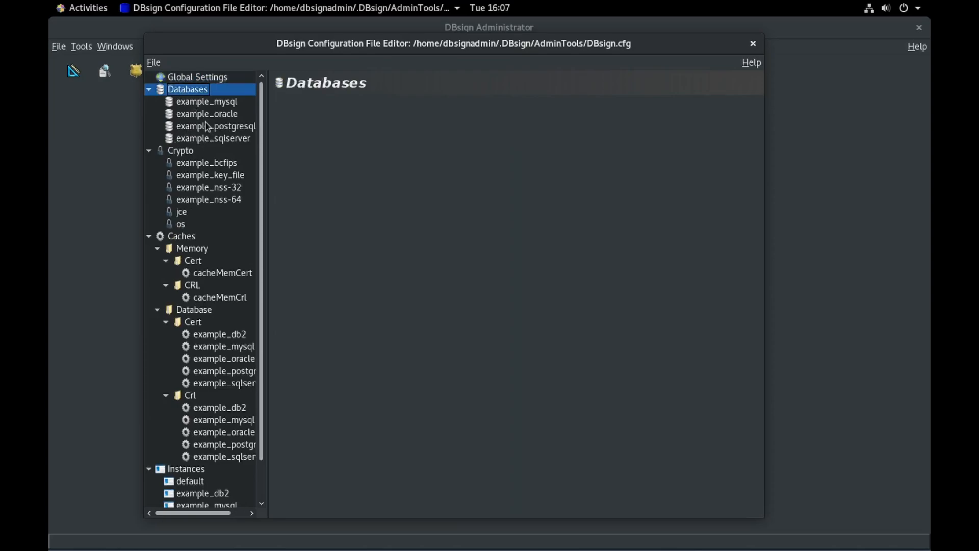
left_click(183, 153)
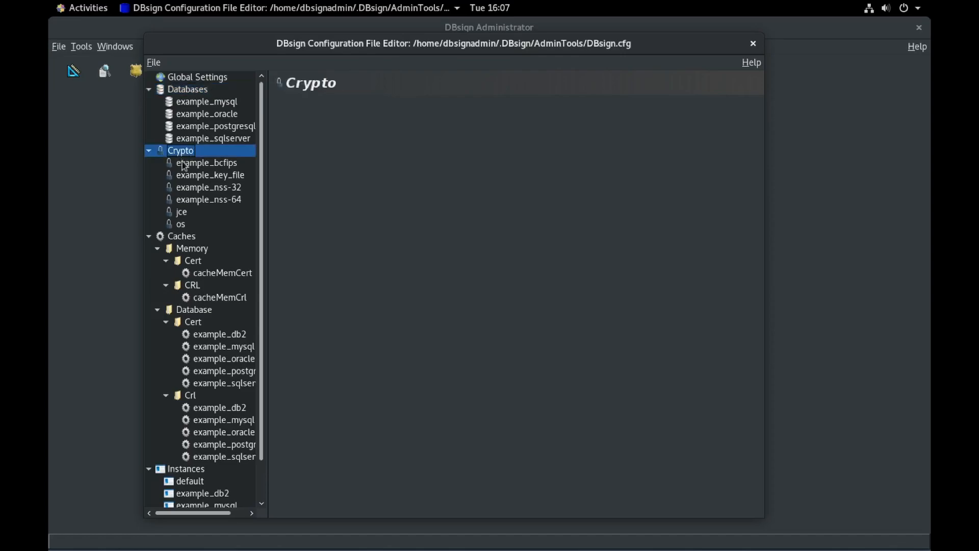
left_click(213, 177)
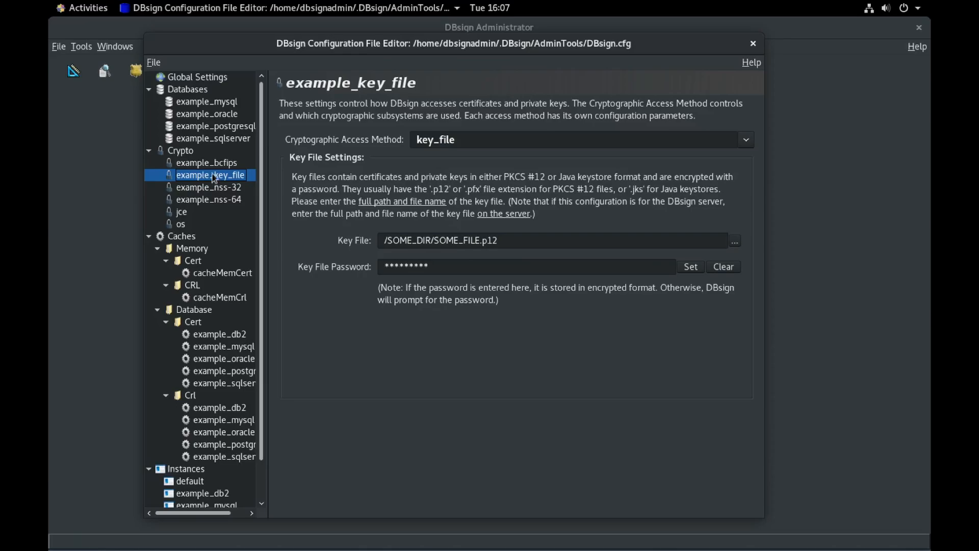
left_click(214, 164)
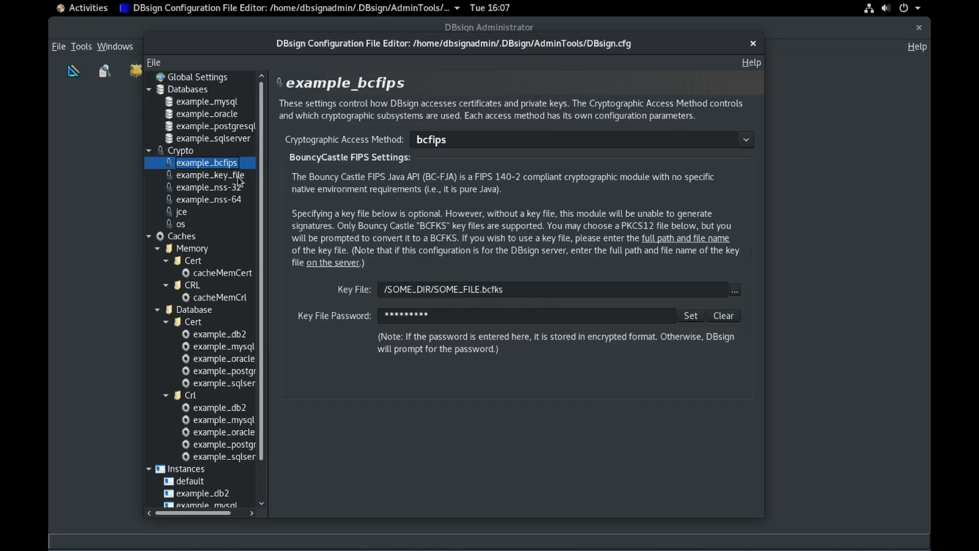
left_click(235, 187)
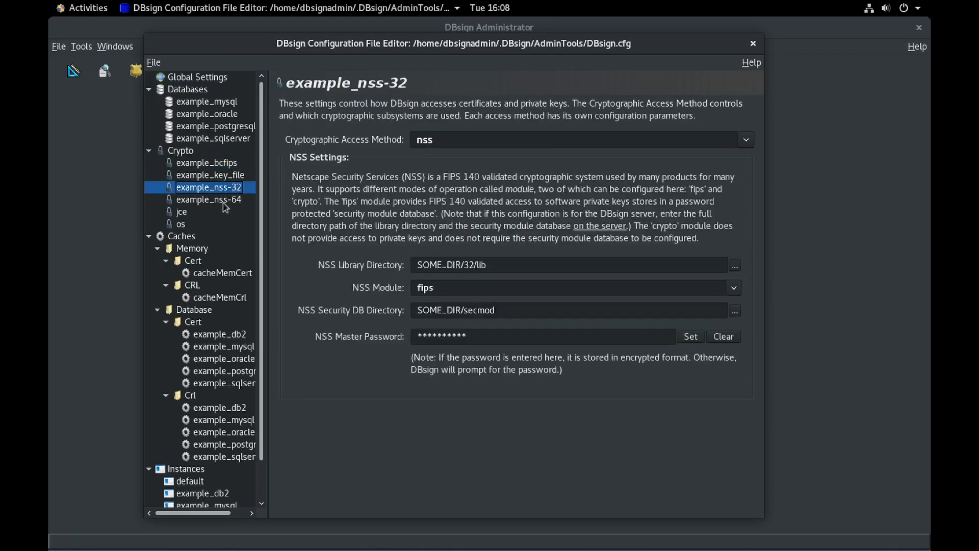
left_click(181, 225)
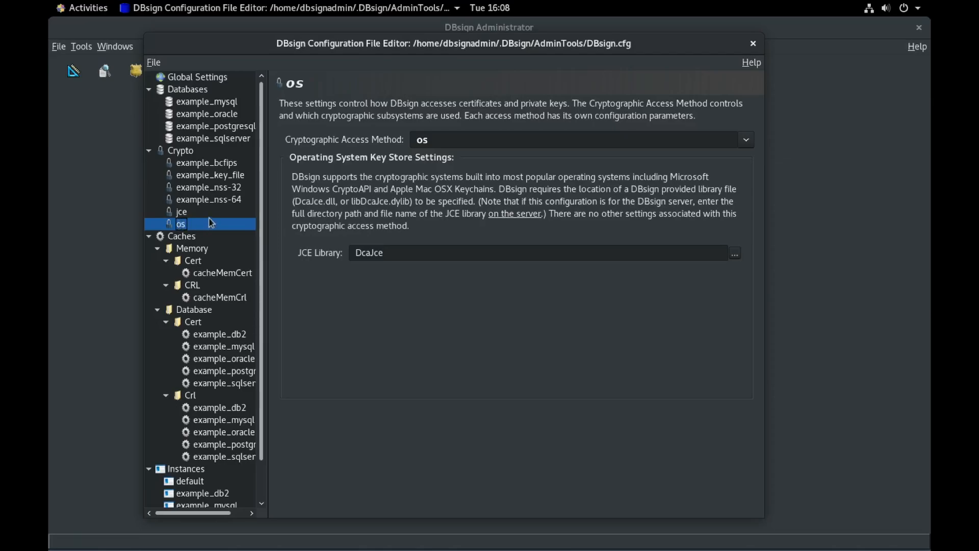
left_click(226, 179)
scroll(213, 393, "down", 1)
scroll(213, 393, "down", 1)
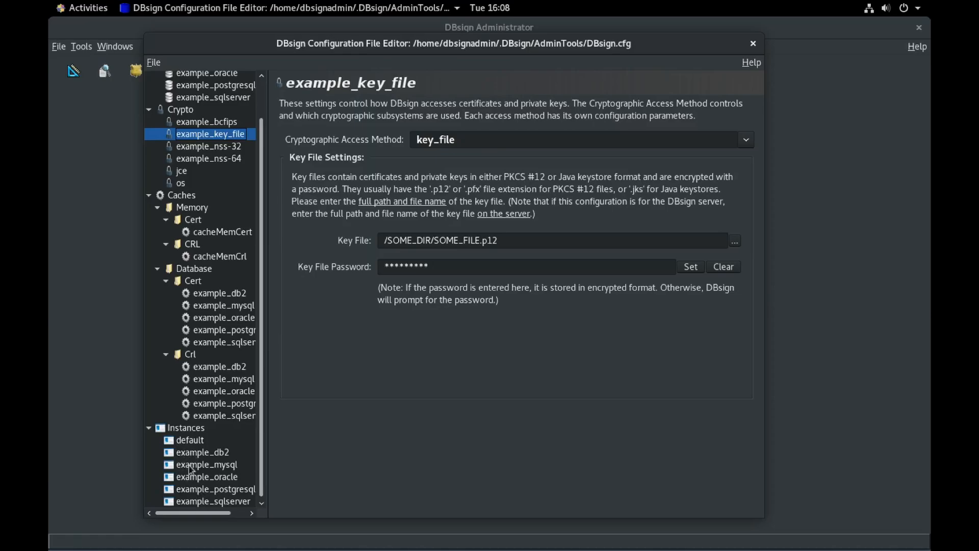
Step: Review the default instance, then example_db2's settings: example_sqlserver database, jce signing/verifying, sha256 digest
left_click(184, 439)
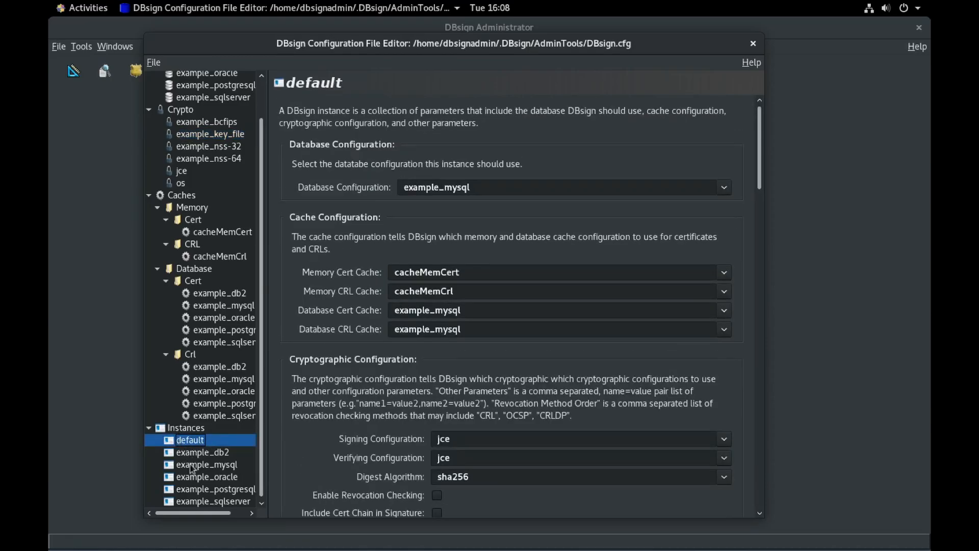
left_click(192, 454)
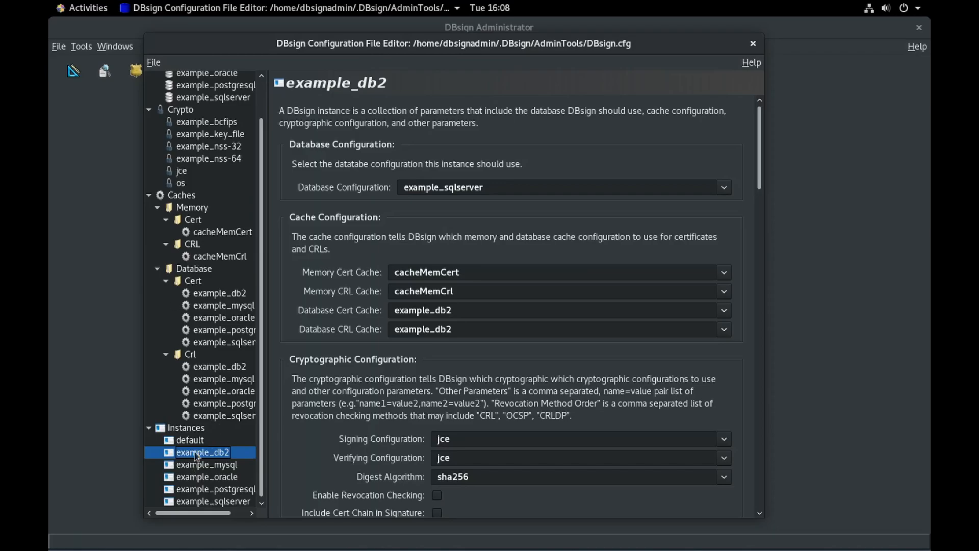
scroll(207, 219, "up", 2)
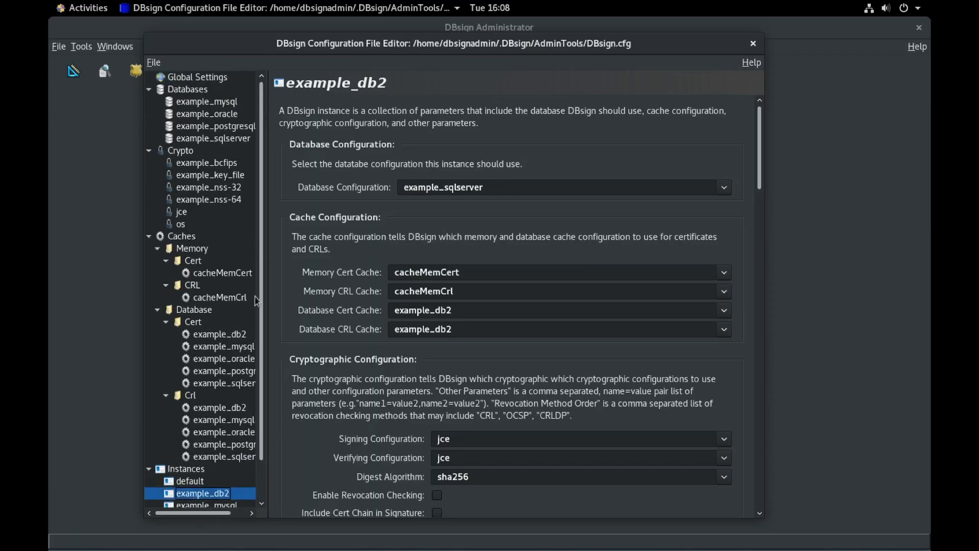
scroll(248, 399, "down", 2)
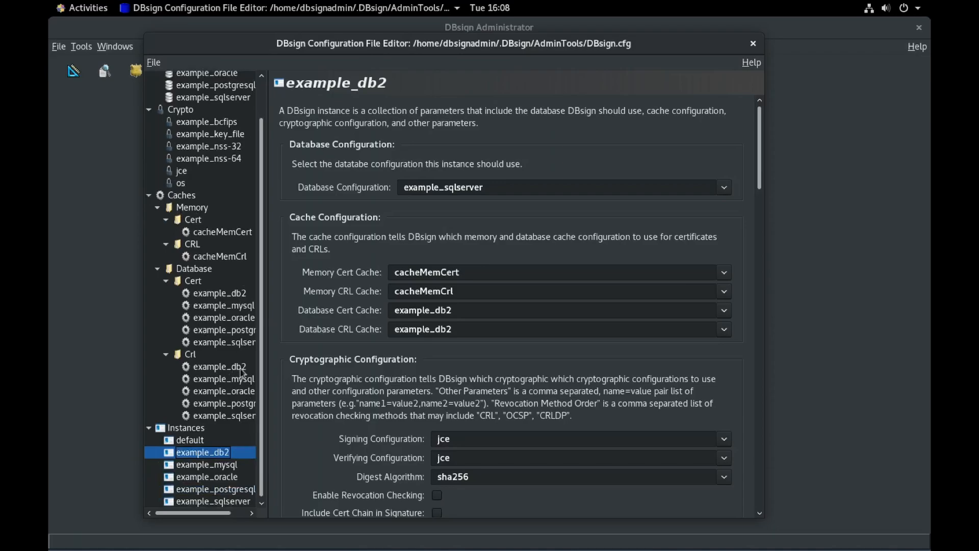
Step: Delete the example_sqlserver, example_postgresql, example_oracle, example_db2 and default instances
right_click(208, 502)
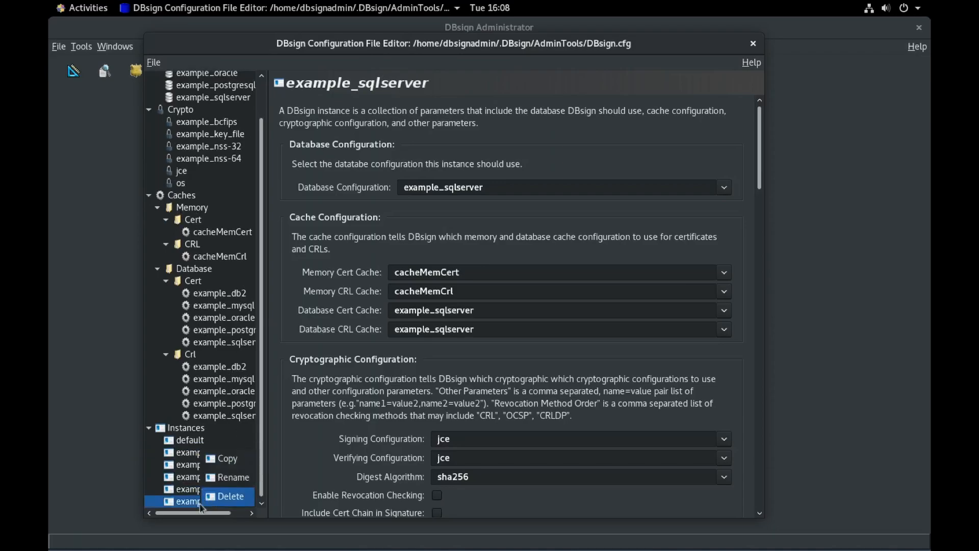
left_click(231, 497)
right_click(226, 504)
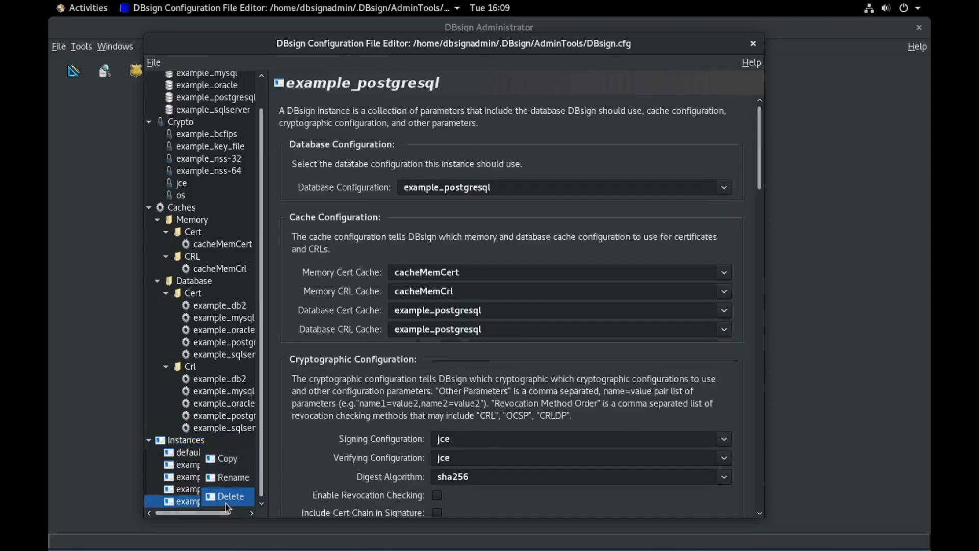
left_click(225, 501)
right_click(224, 502)
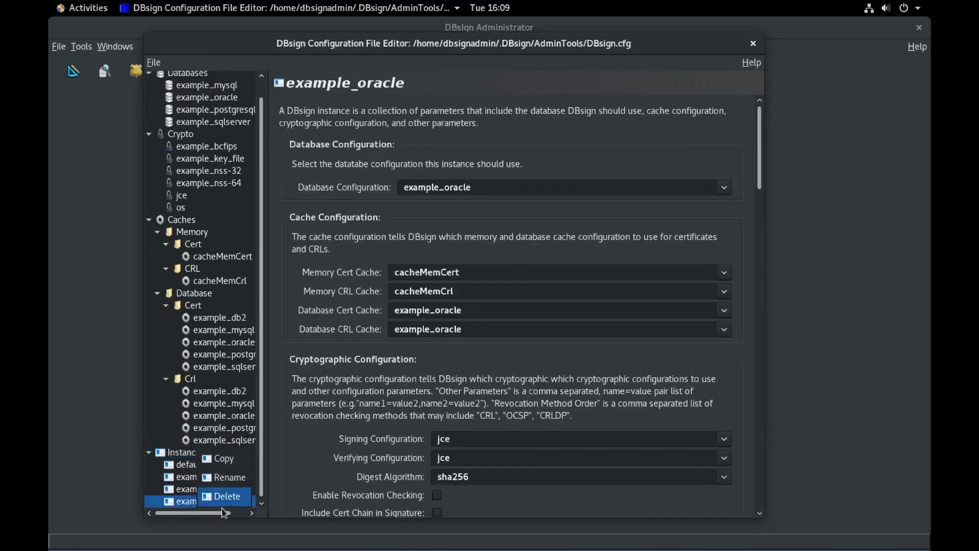
left_click(222, 499)
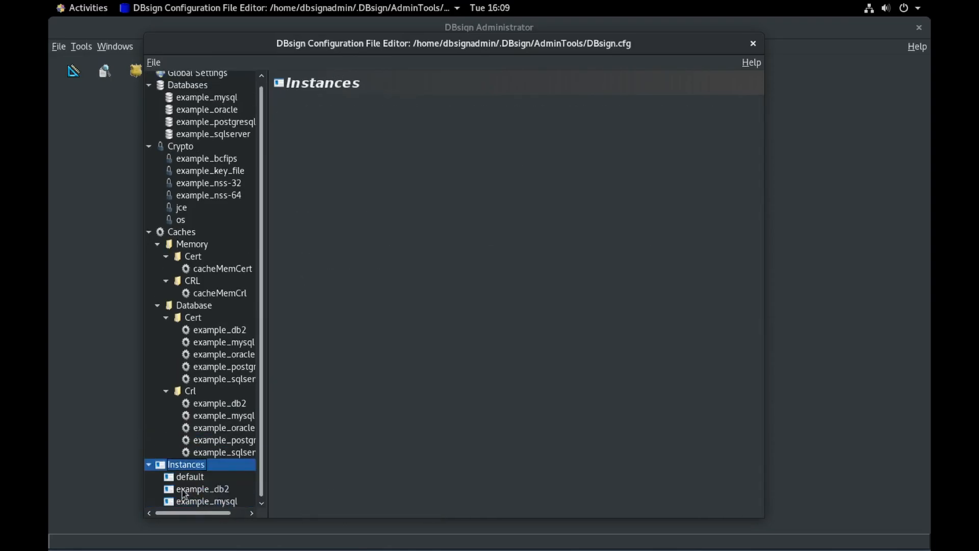
left_click(203, 492)
right_click(214, 499)
left_click(214, 498)
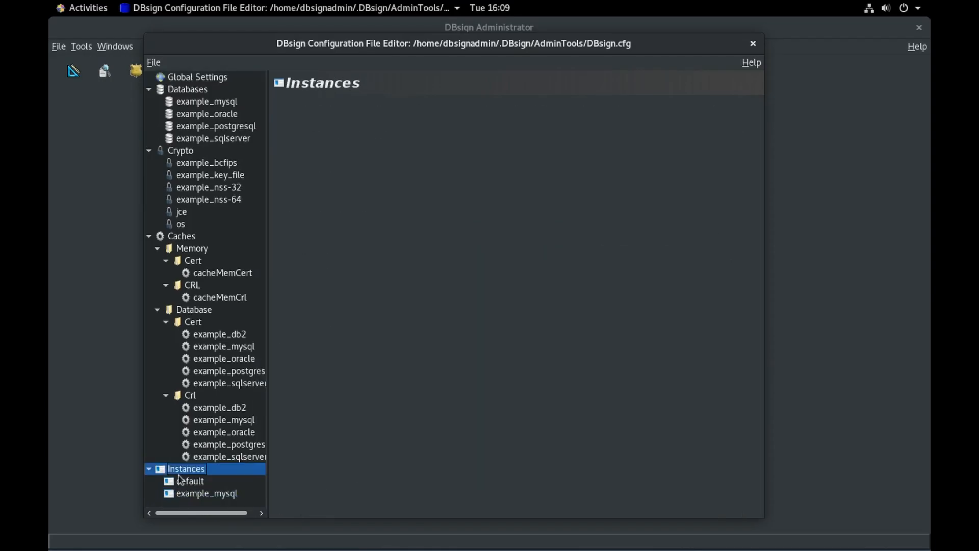
left_click(179, 480)
right_click(181, 480)
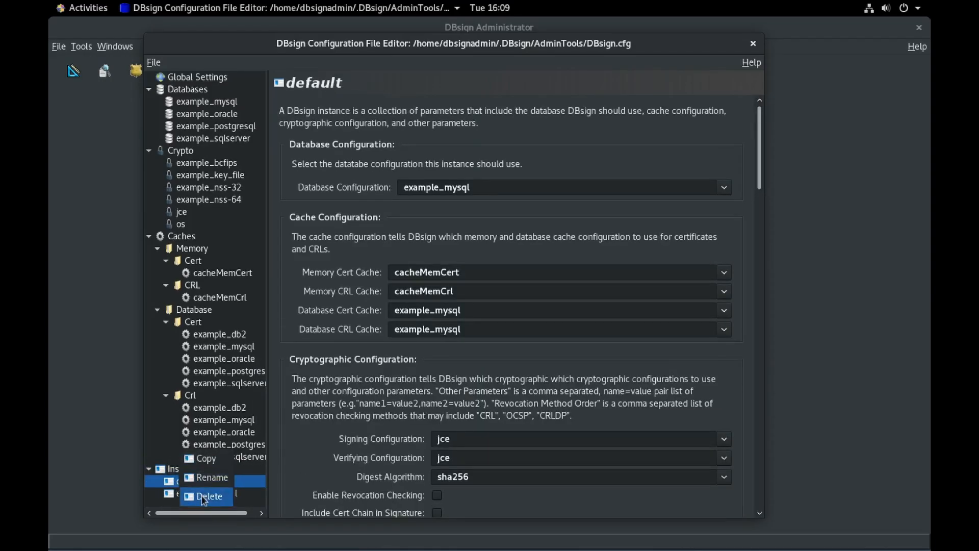
left_click(203, 497)
Step: Start renaming the remaining example_mysql instance
left_click(198, 482)
right_click(198, 483)
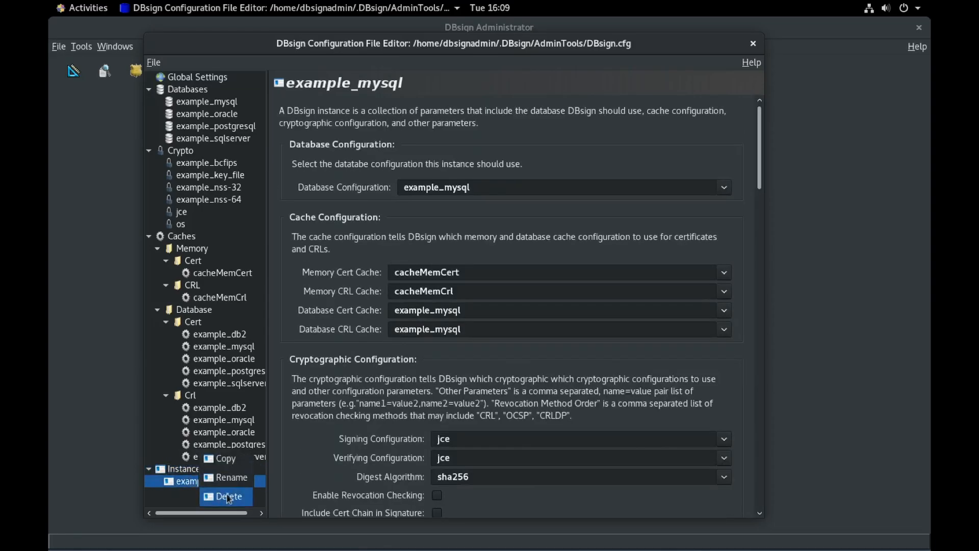
left_click(229, 493)
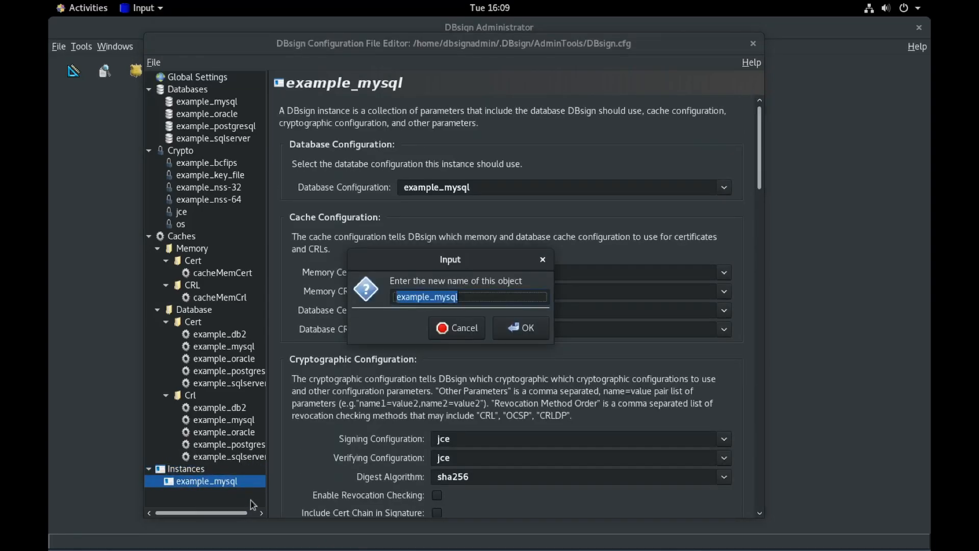
Step: Enter 'default' as the new name for the example_mysql instance
type("default")
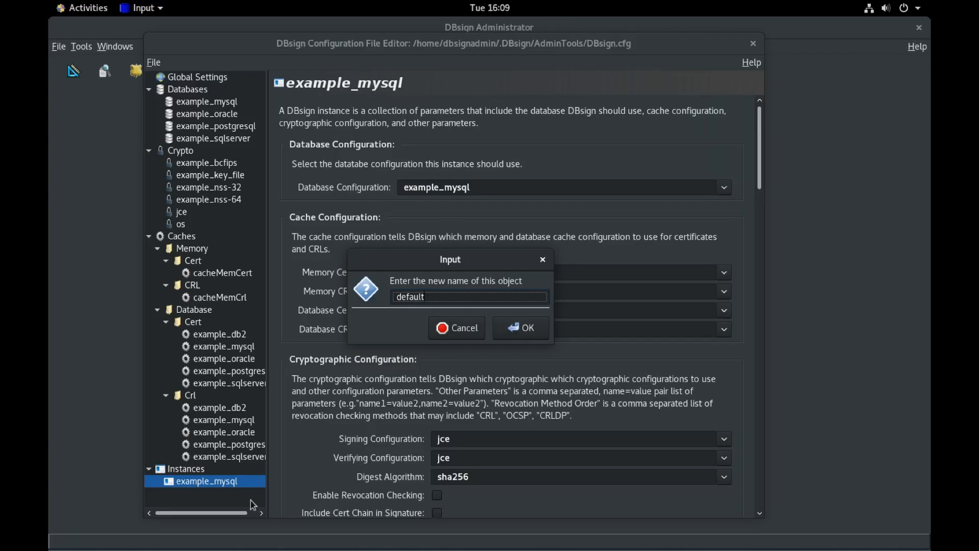
key("Return")
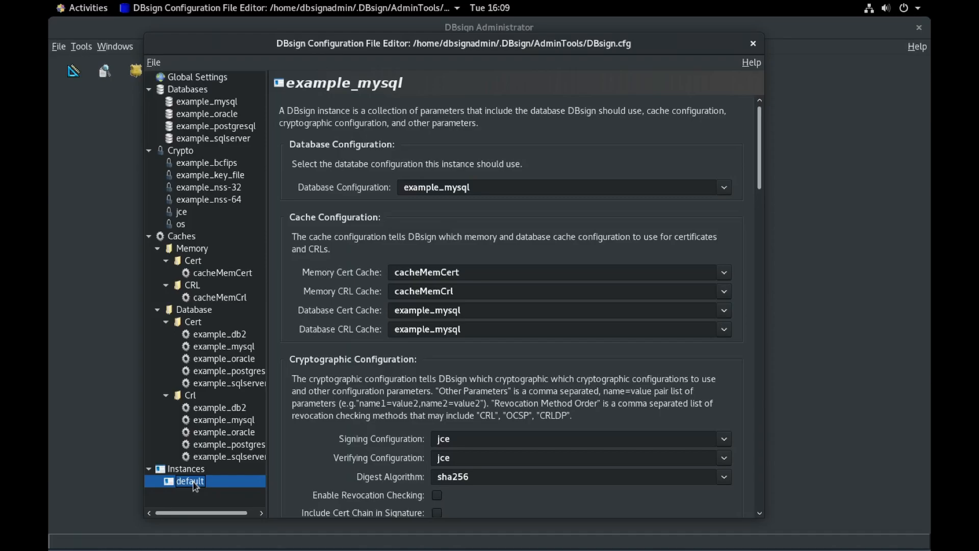
Step: Delete the example_sqlserver, example_postgresql, example_oracle and example_db2 Crl caches
right_click(211, 456)
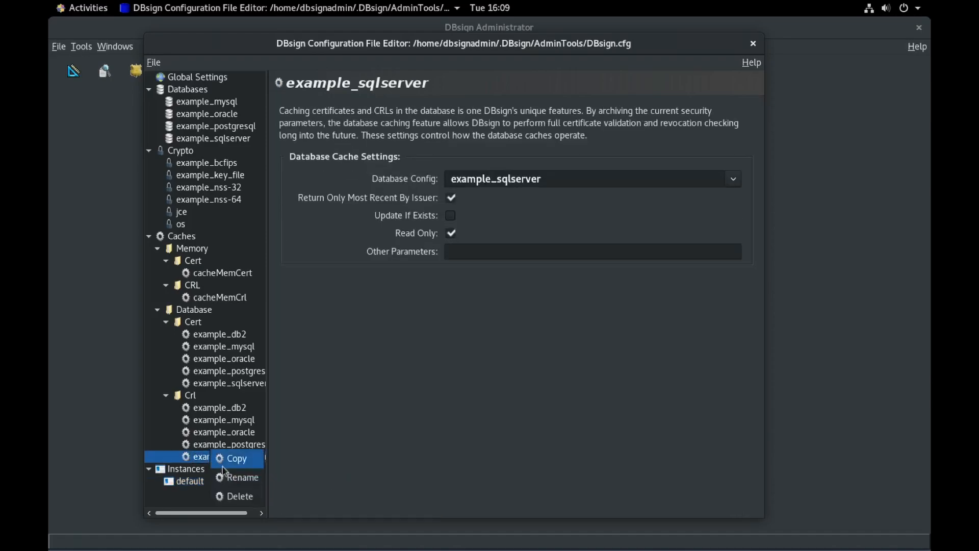
left_click(237, 495)
right_click(218, 447)
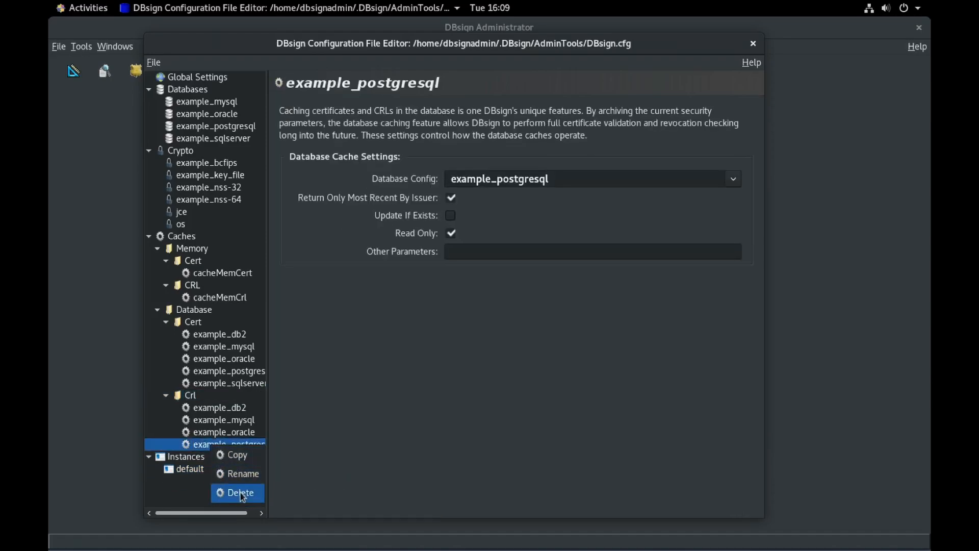
left_click(240, 493)
right_click(221, 433)
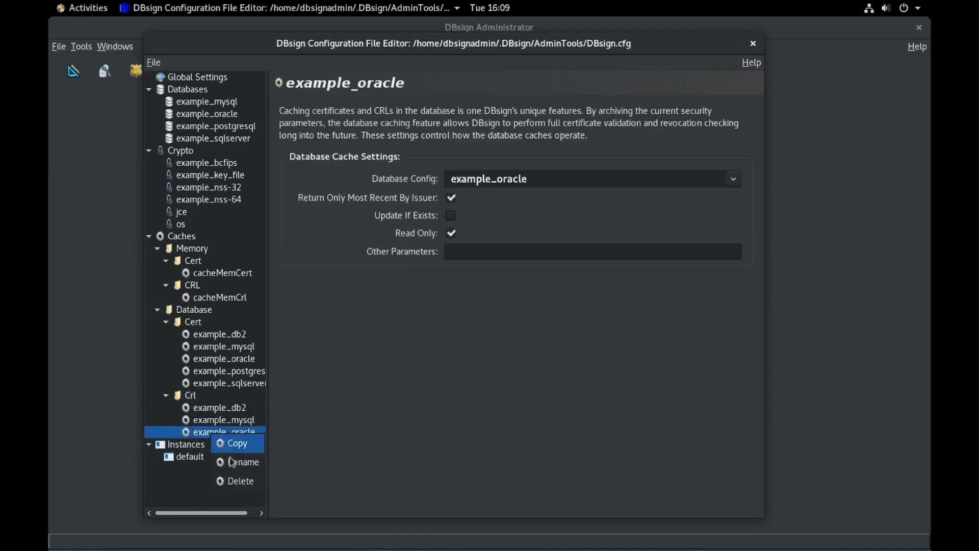
left_click(237, 479)
right_click(218, 409)
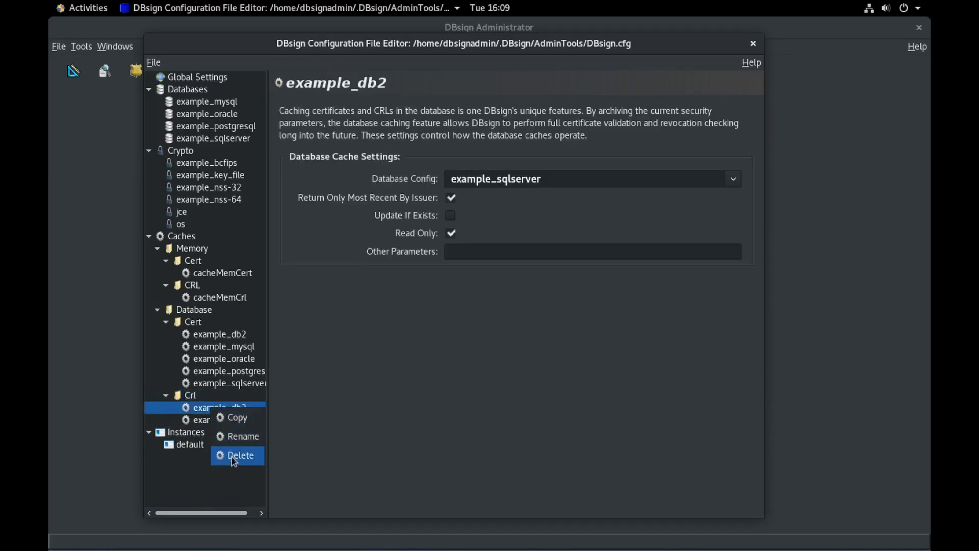
left_click(237, 455)
Step: Delete the same four Cert caches, then bring up actions for the os crypto configuration
right_click(217, 383)
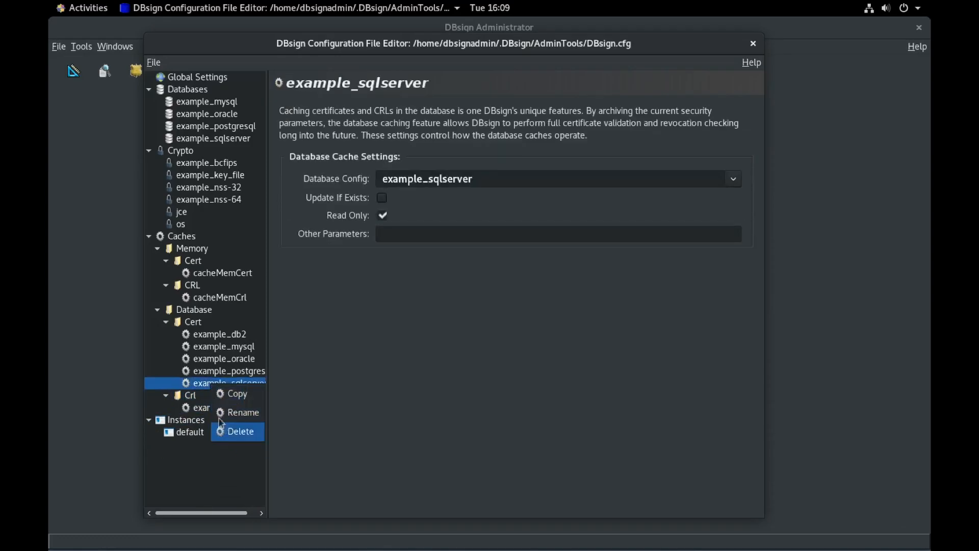
left_click(224, 431)
right_click(217, 372)
left_click(223, 420)
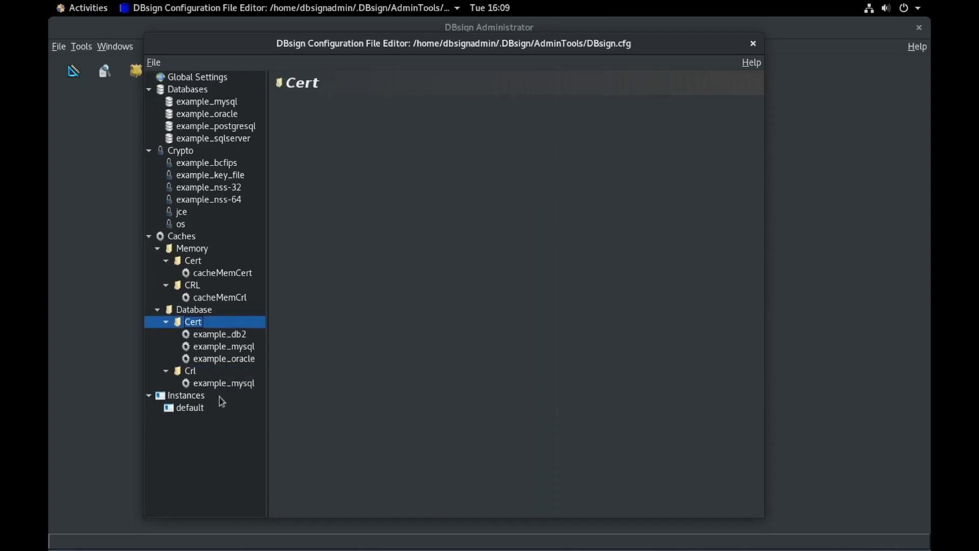
right_click(219, 358)
left_click(236, 405)
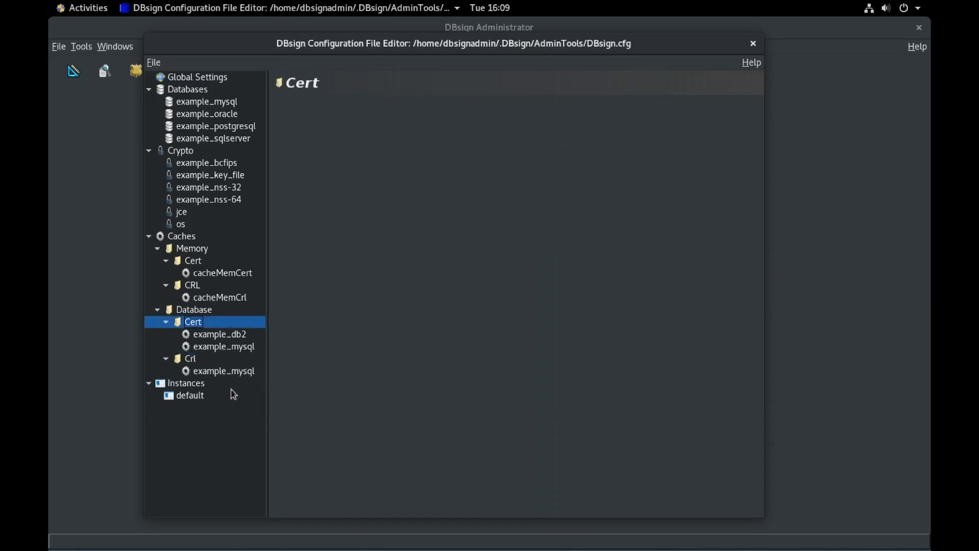
right_click(229, 337)
left_click(239, 387)
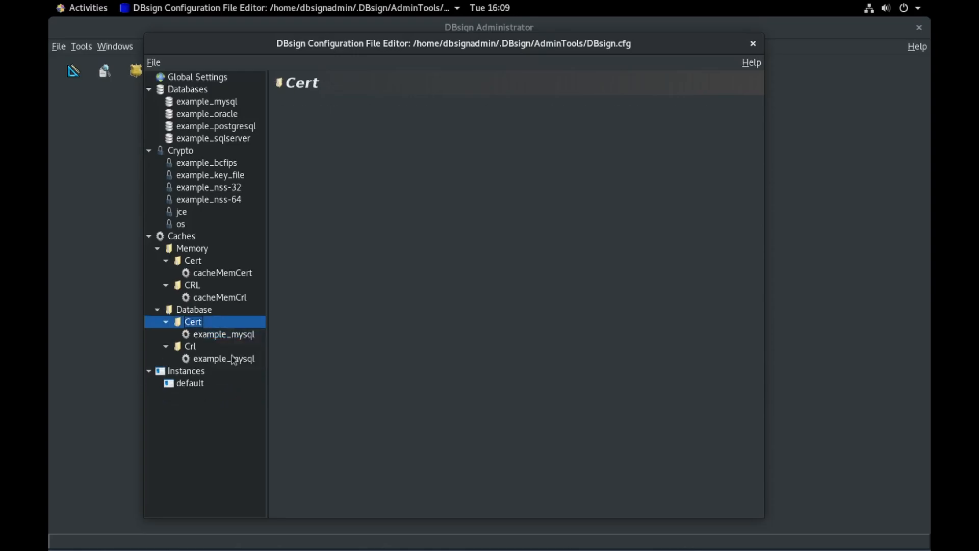
right_click(183, 225)
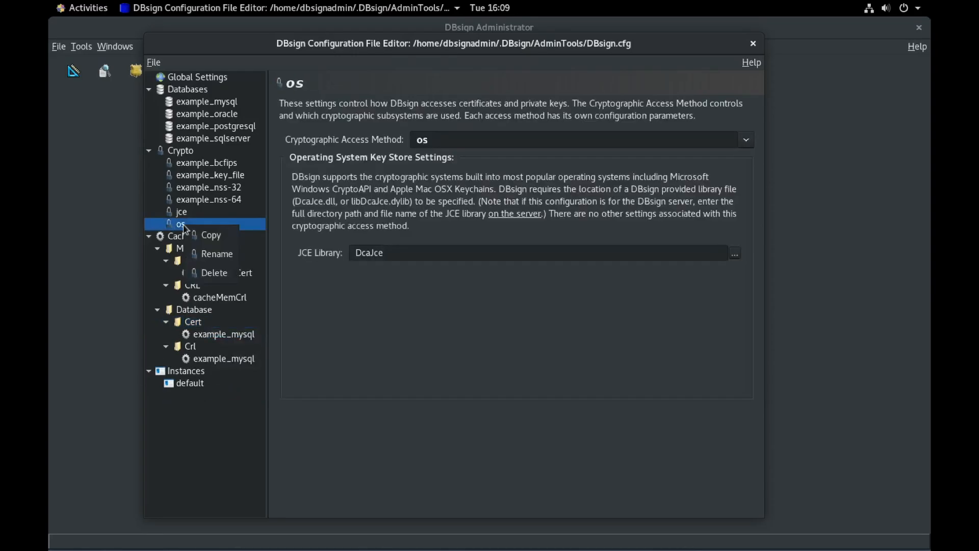
left_click(219, 274)
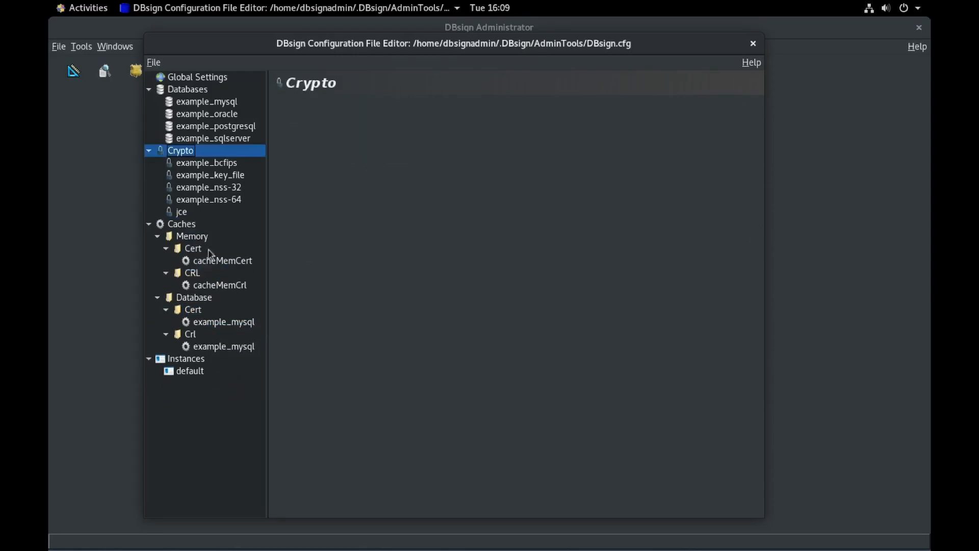
right_click(183, 214)
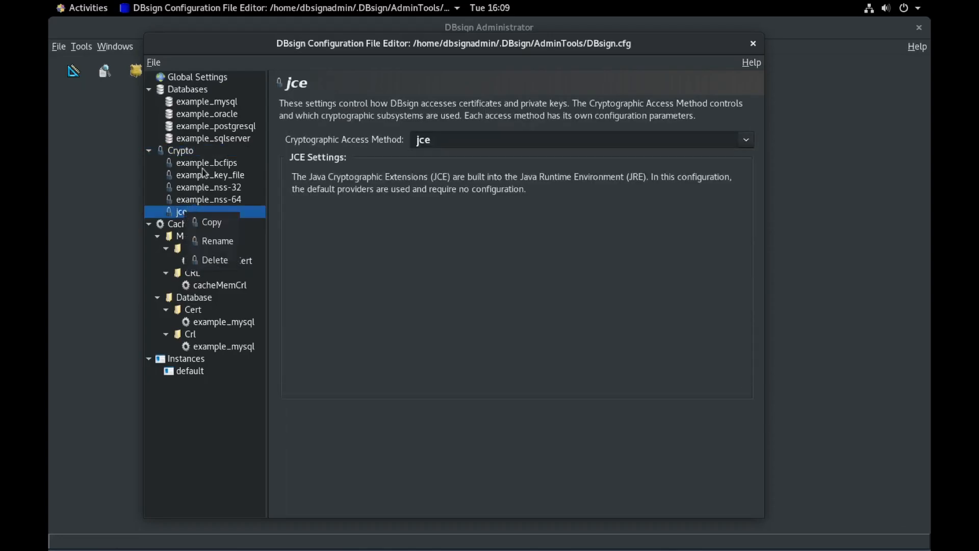
left_click(216, 261)
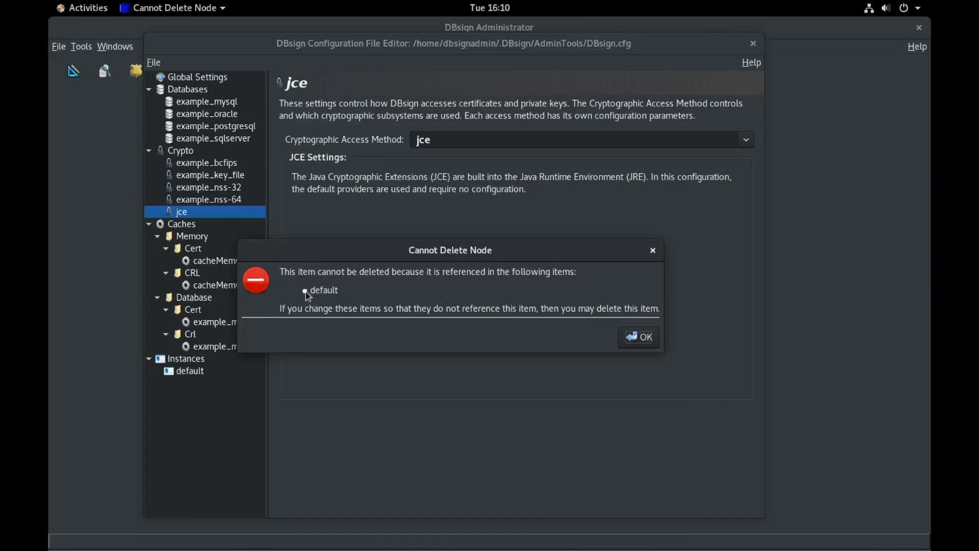
left_click(633, 341)
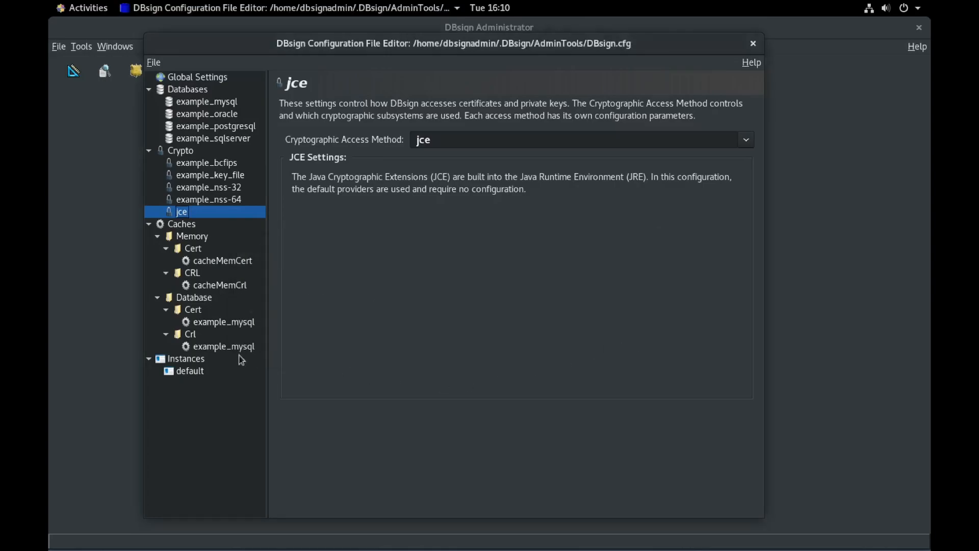
left_click(194, 372)
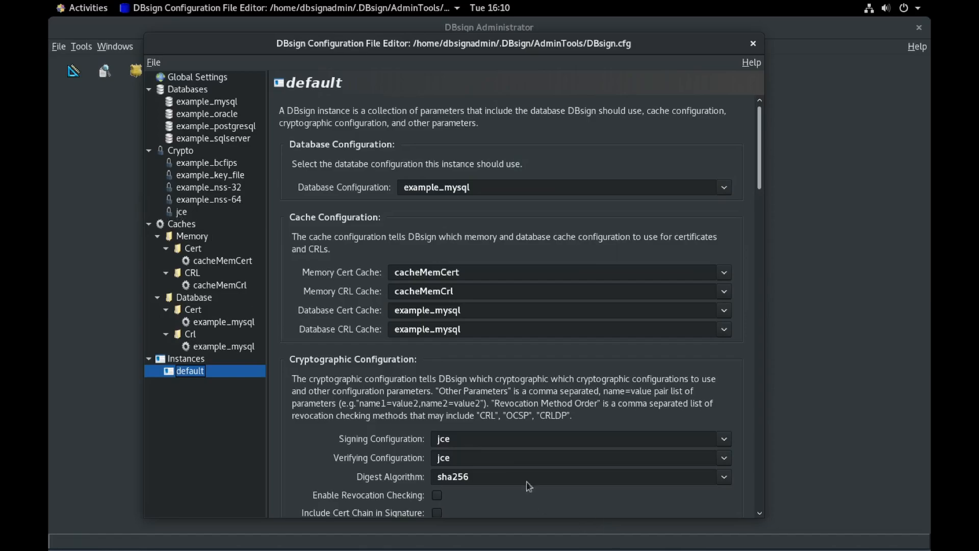
Step: Set the default instance's Signing and Verifying Configuration to example_key_file
left_click(473, 439)
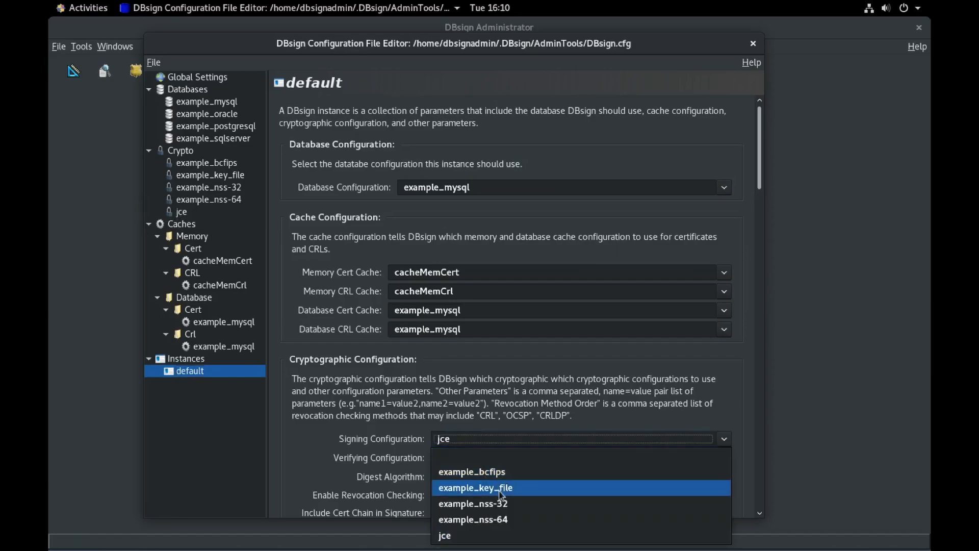
left_click(499, 492)
left_click(473, 458)
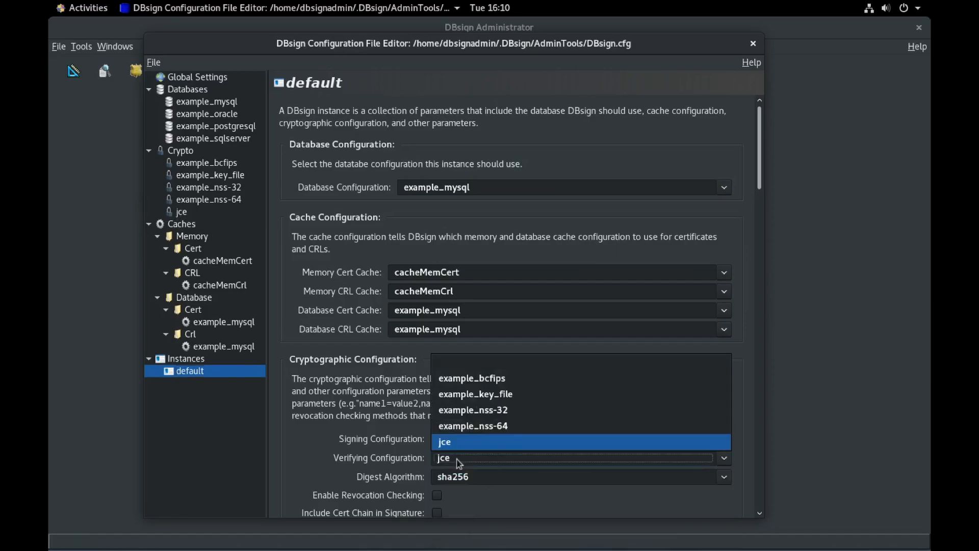
left_click(476, 401)
Step: Delete the jce, example_nss-64, example_nss-32 and example_bcfips crypto configurations
right_click(178, 212)
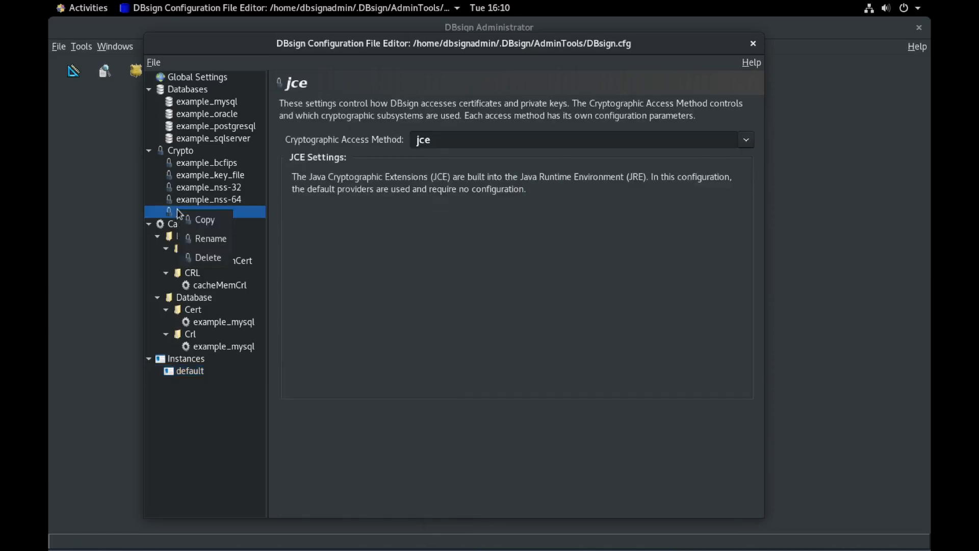
left_click(214, 257)
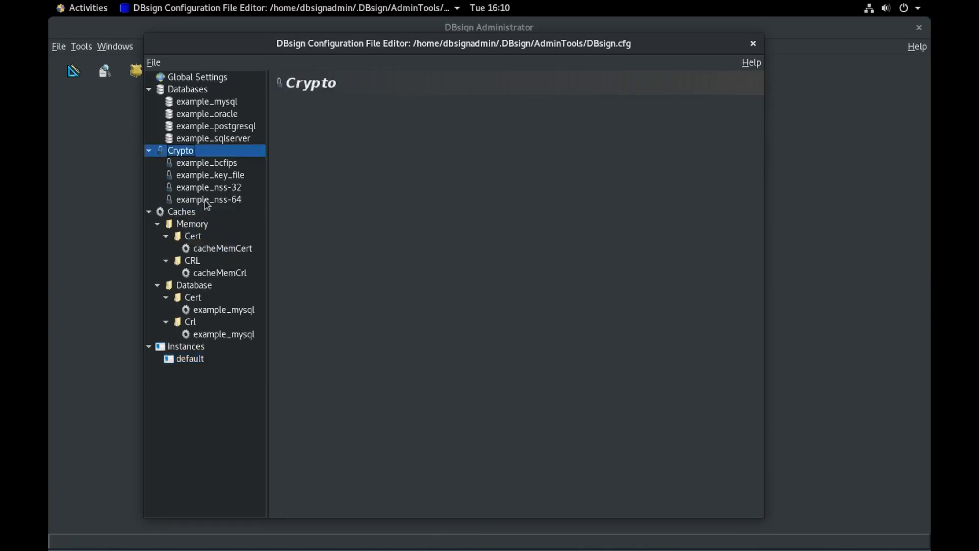
right_click(207, 200)
left_click(236, 248)
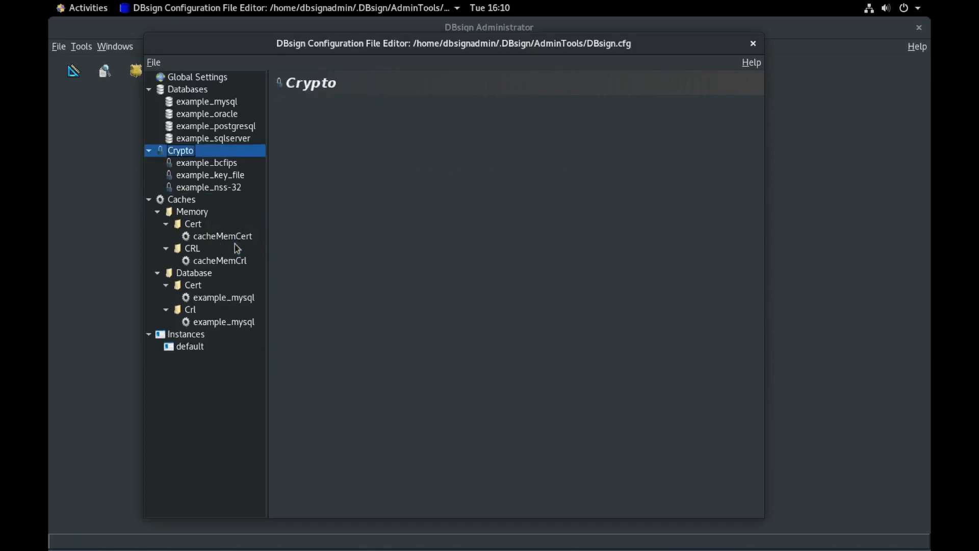
right_click(225, 190)
left_click(235, 236)
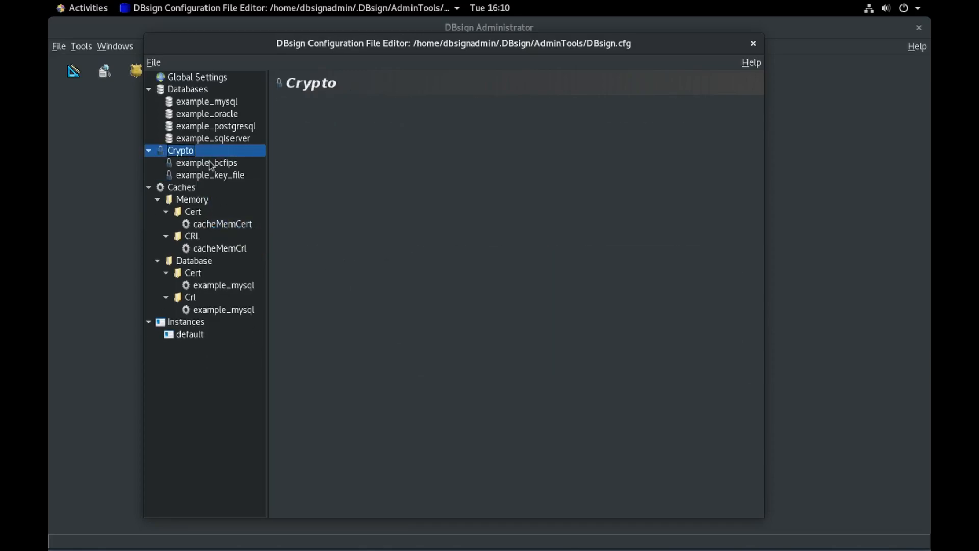
right_click(210, 163)
left_click(233, 212)
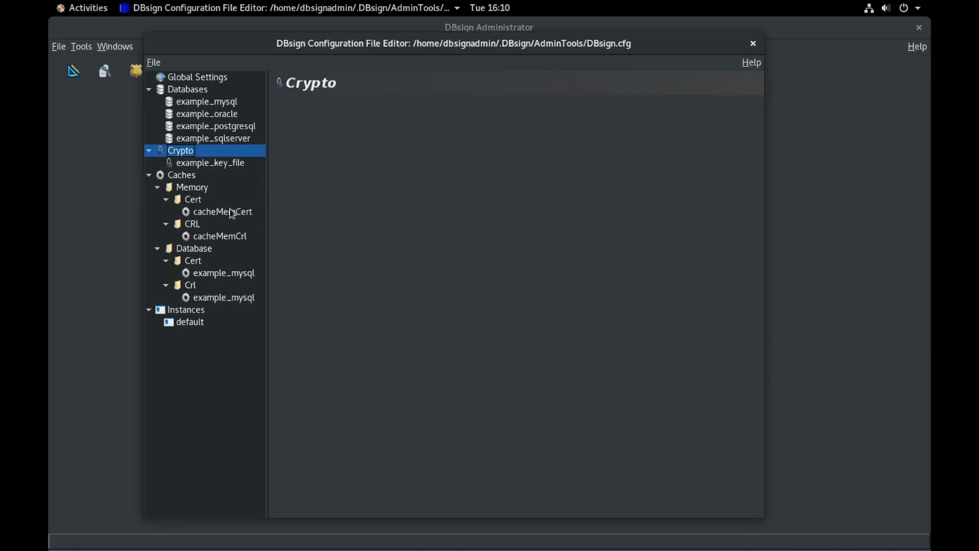
Step: Delete the example_sqlserver, example_postgresql and example_oracle database configurations, then select the default instance
right_click(204, 140)
left_click(224, 184)
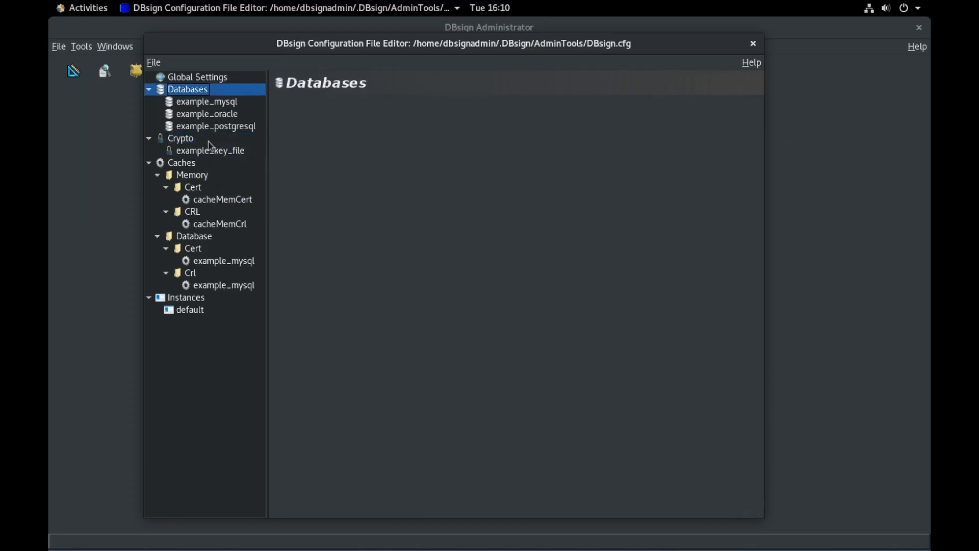
right_click(208, 129)
left_click(225, 168)
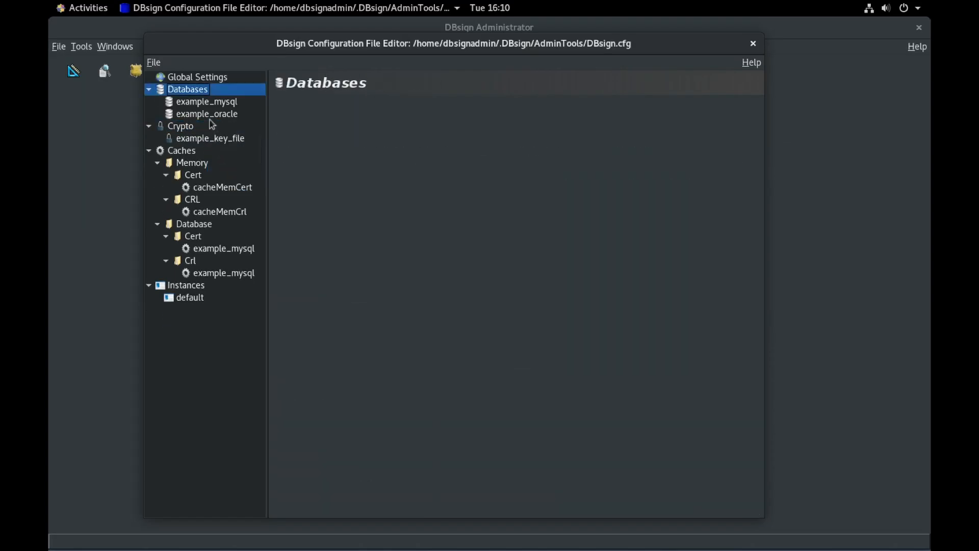
right_click(205, 113)
left_click(239, 159)
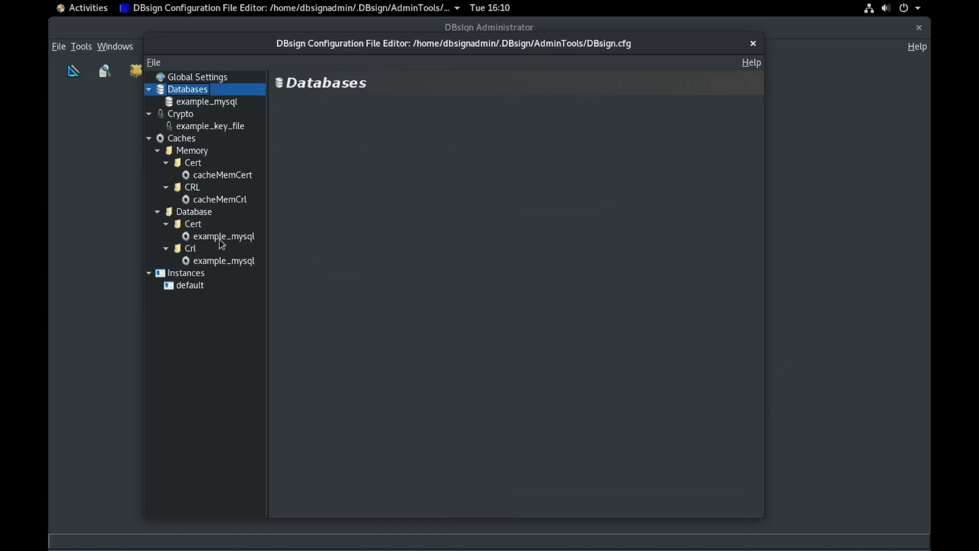
left_click(187, 289)
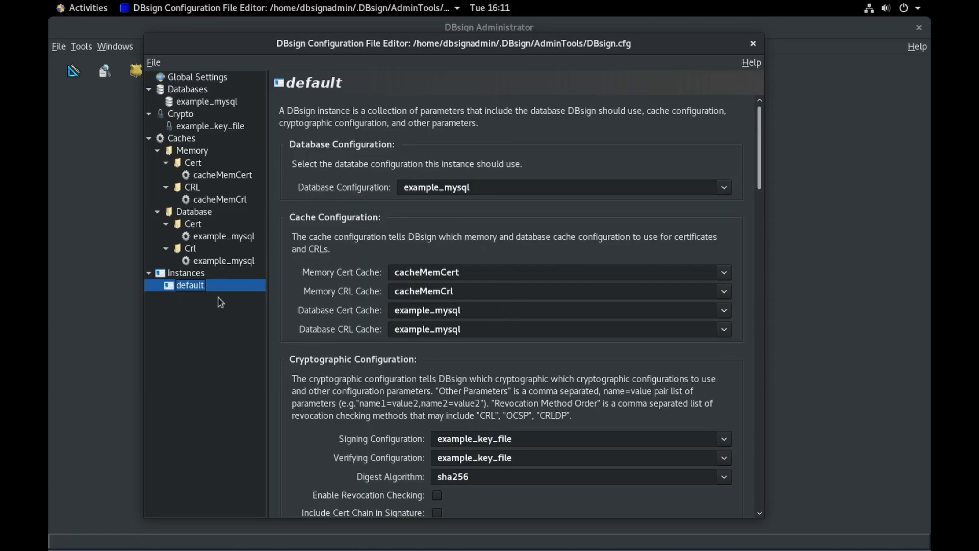
Step: Keep example_mysql as the database, browse caches and example_key_file, then show example_mysql's connection settings
left_click(444, 192)
left_click(443, 191)
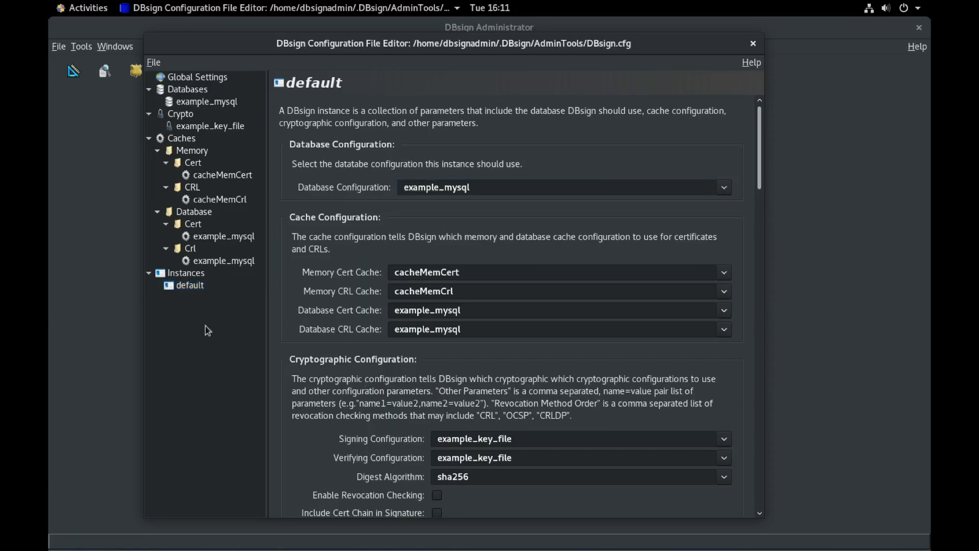
left_click(213, 262)
left_click(218, 237)
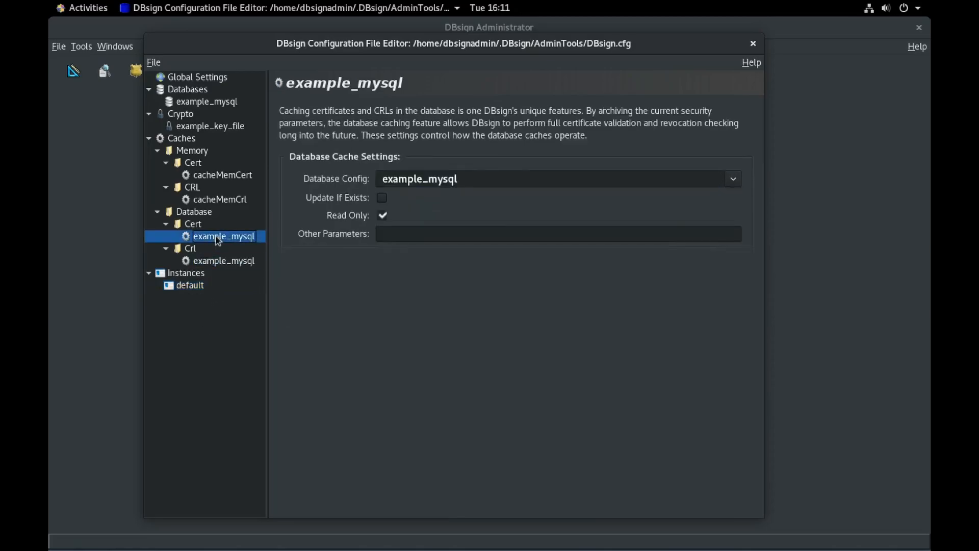
left_click(215, 261)
left_click(218, 237)
left_click(203, 127)
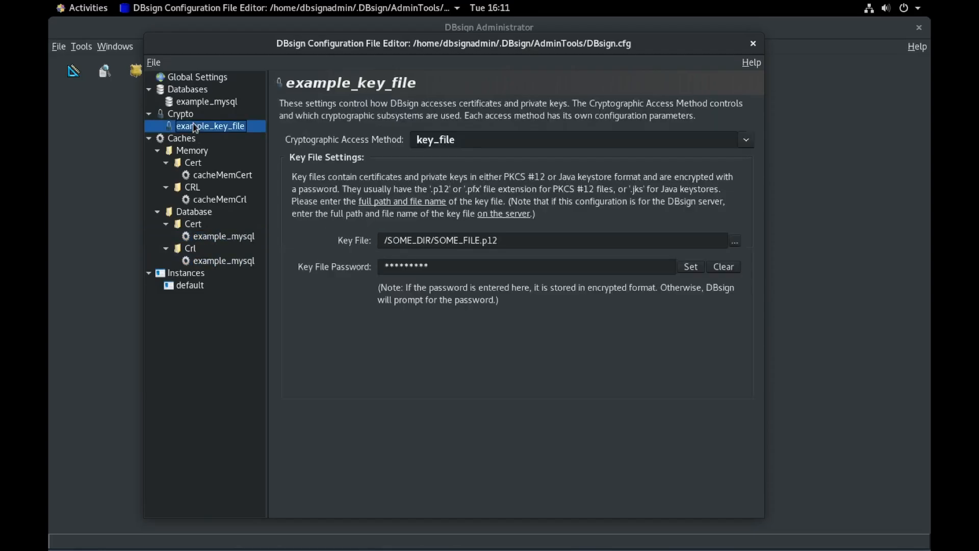
left_click(207, 102)
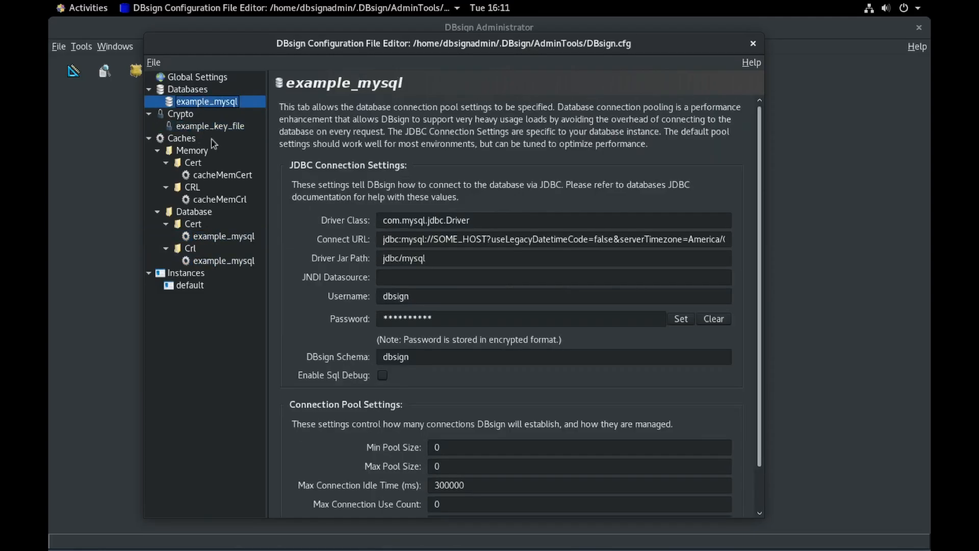
Step: Rename the example_mysql database to mysql-dev and example_key_file to p12
right_click(211, 103)
left_click(242, 129)
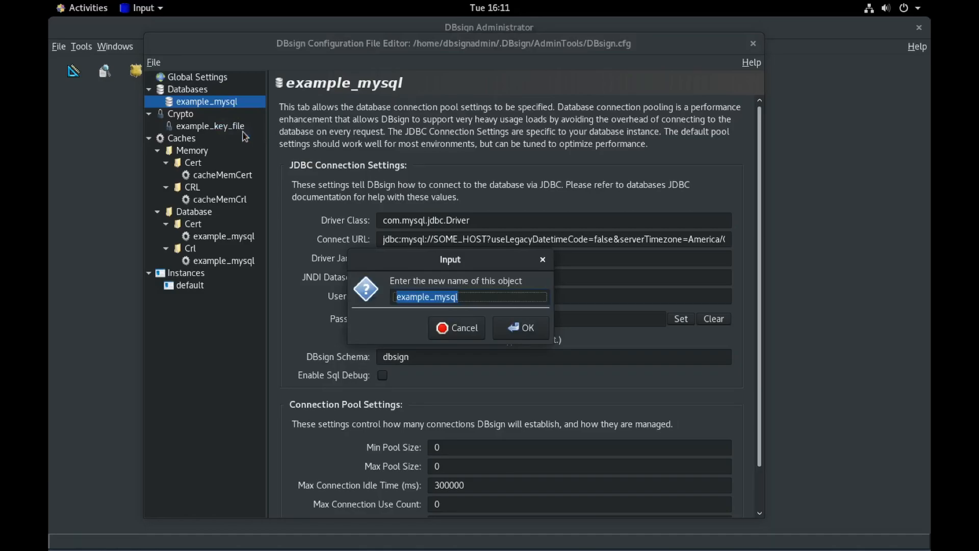
type("mysql-dev")
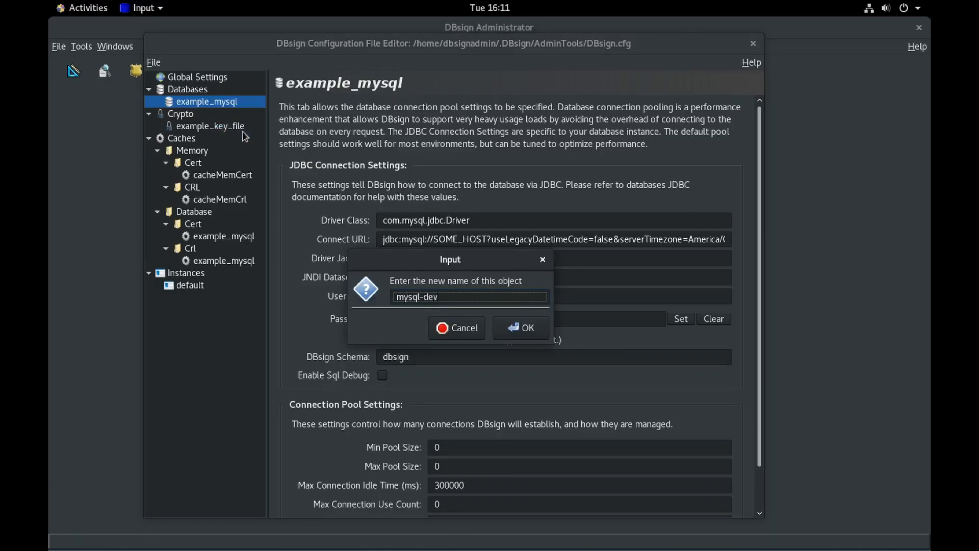
left_click(514, 329)
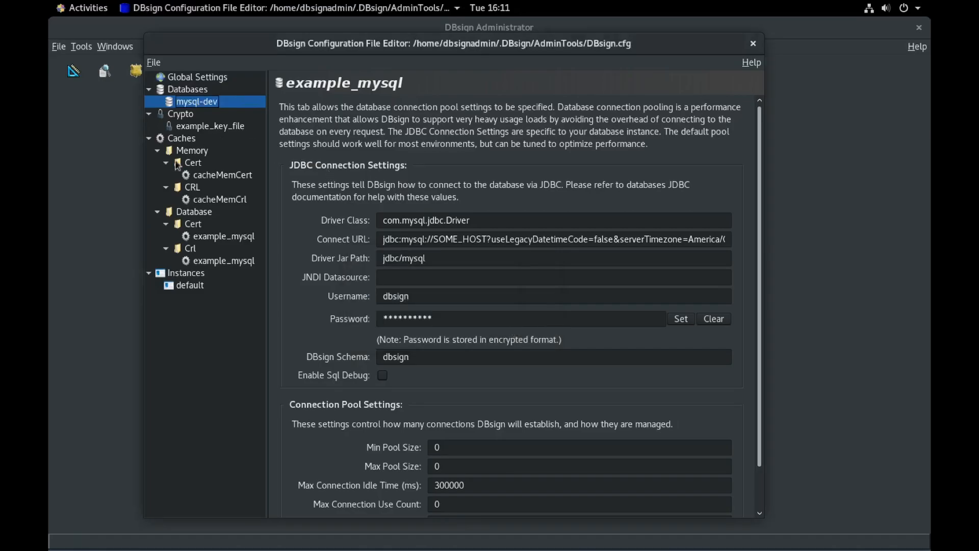
right_click(209, 130)
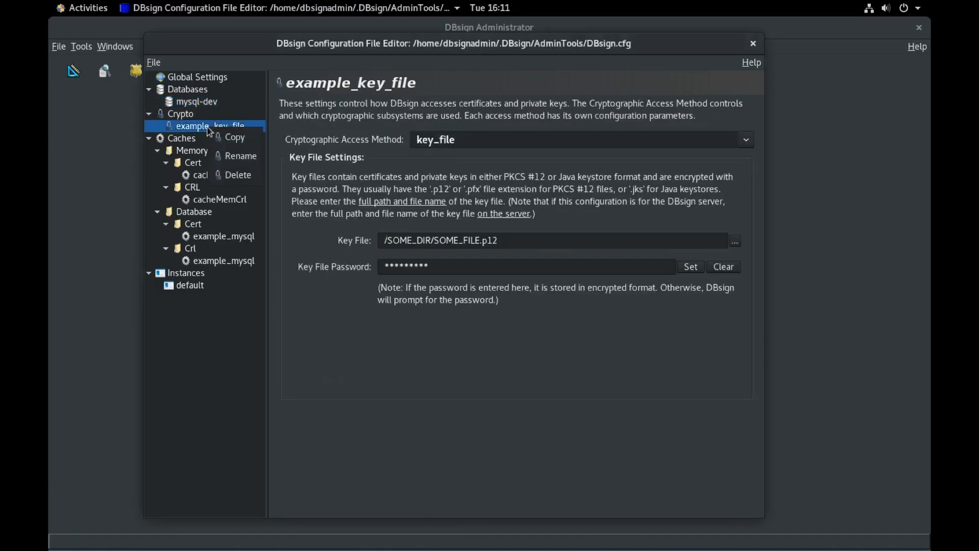
left_click(238, 156)
type("p12")
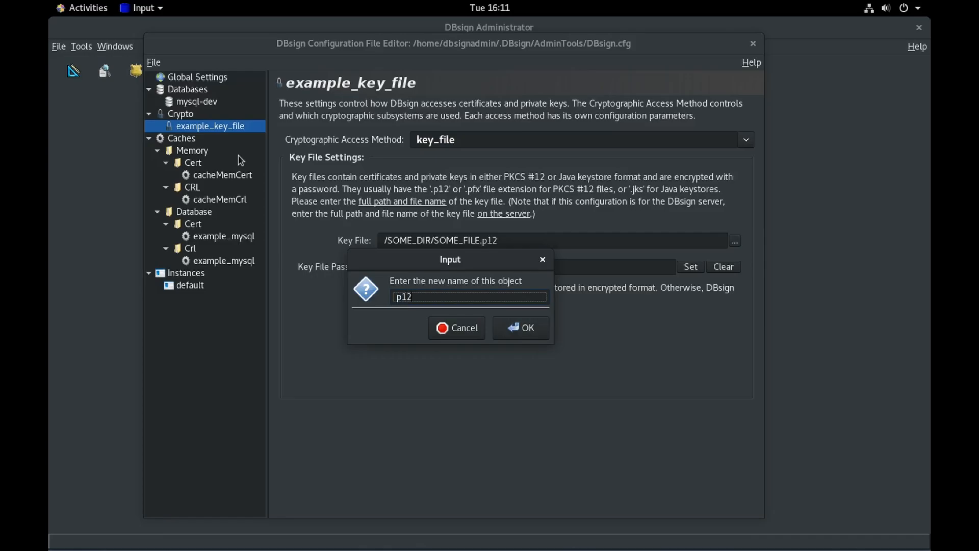
key("Return")
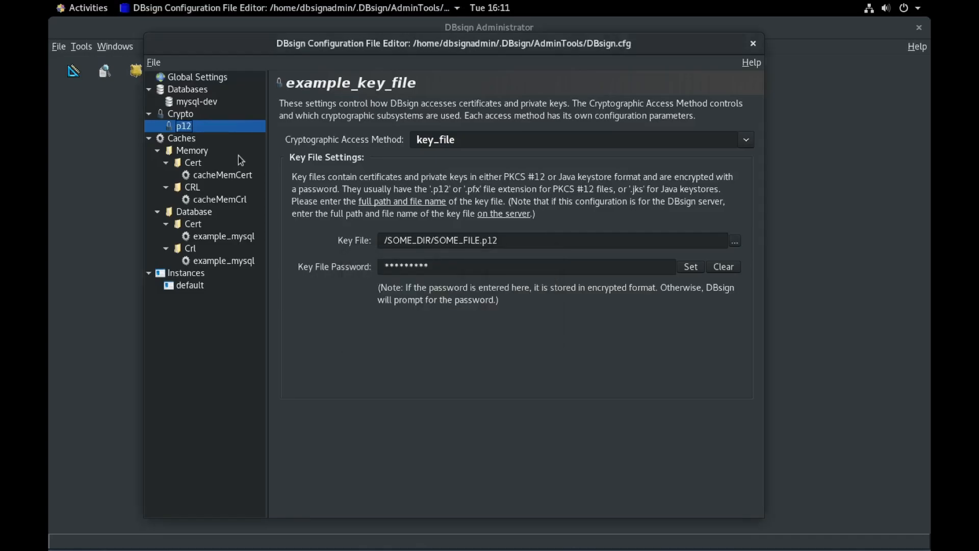
Step: Rename the example_mysql Cert and Crl caches to mysql-dev
right_click(222, 237)
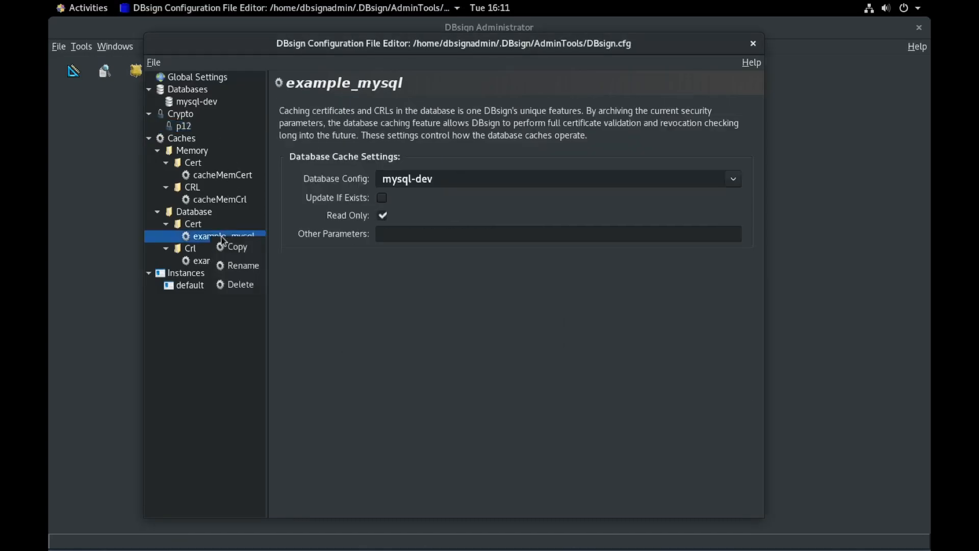
left_click(231, 266)
type("m")
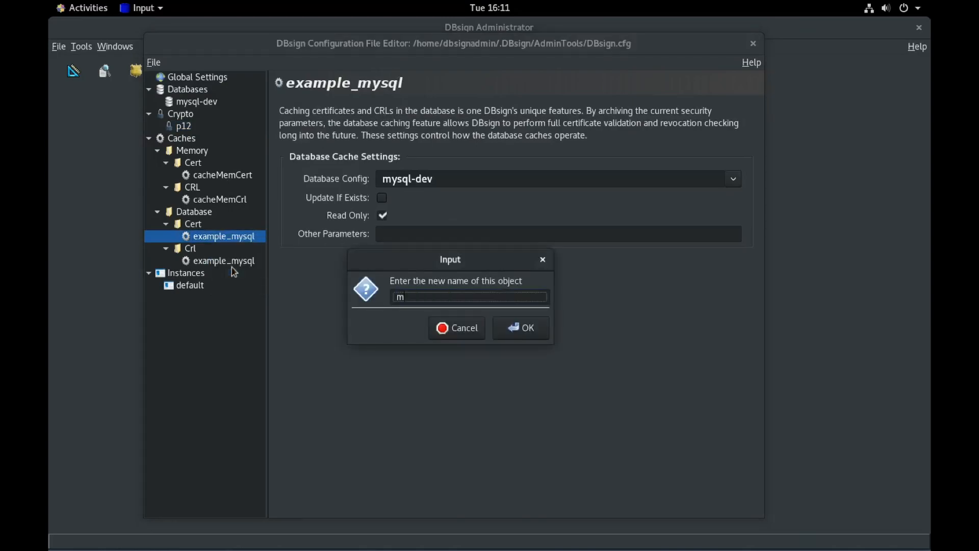
type("ysql-dev")
key("Return")
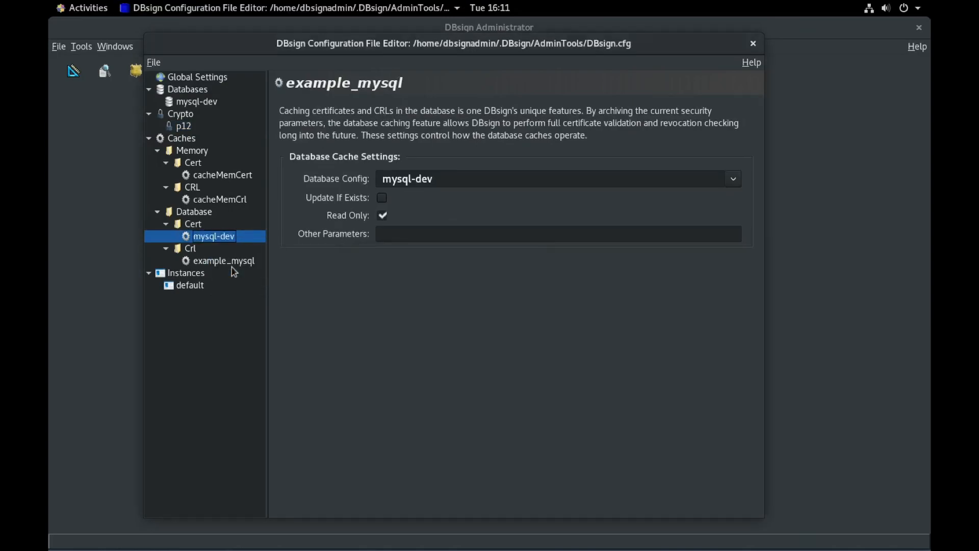
right_click(232, 266)
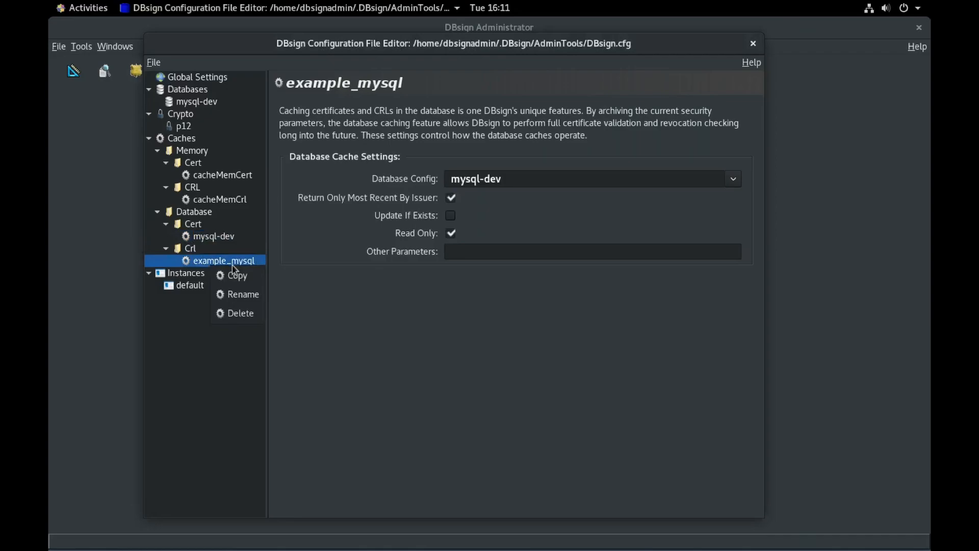
left_click(246, 303)
type("mysql-dev")
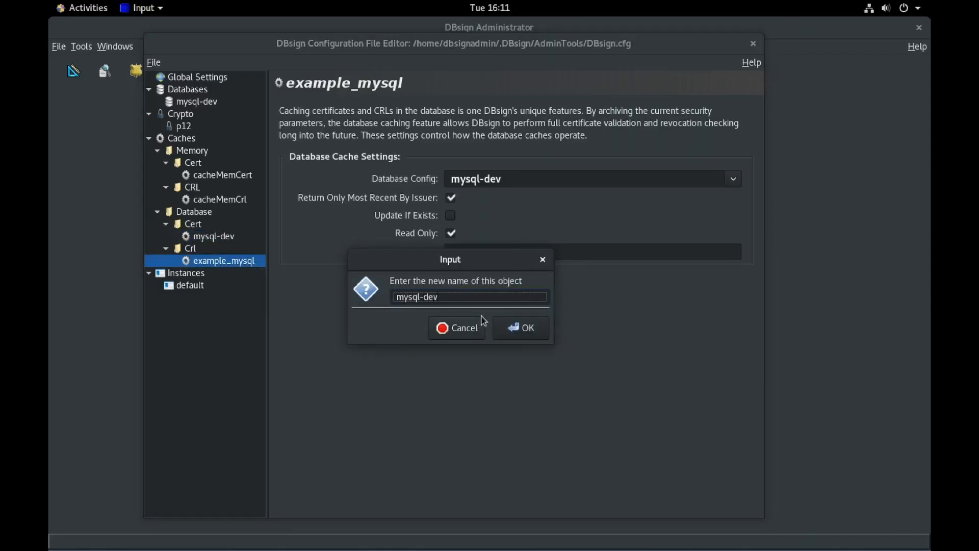
key("Return")
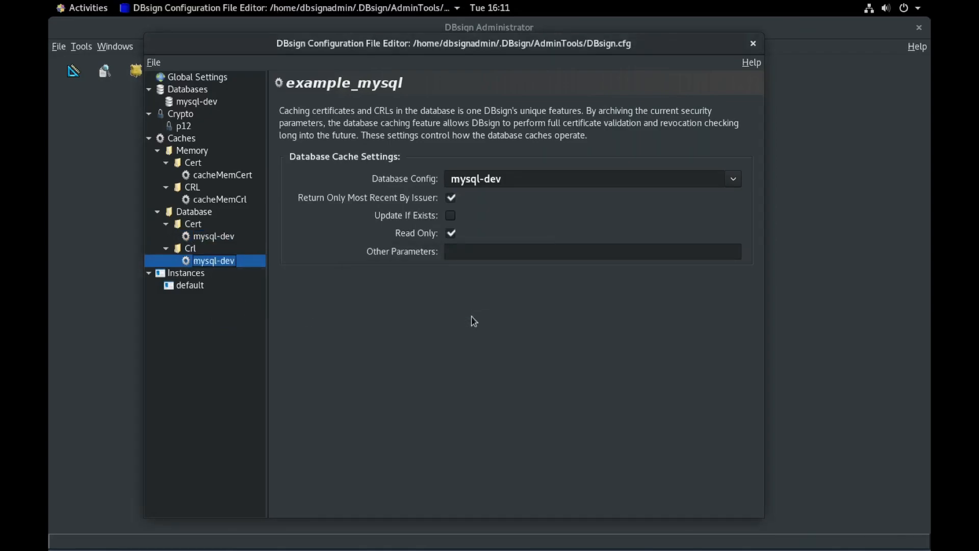
Step: Confirm the default instance uses mysql-dev as its database, then show the p12 key file settings
left_click(188, 286)
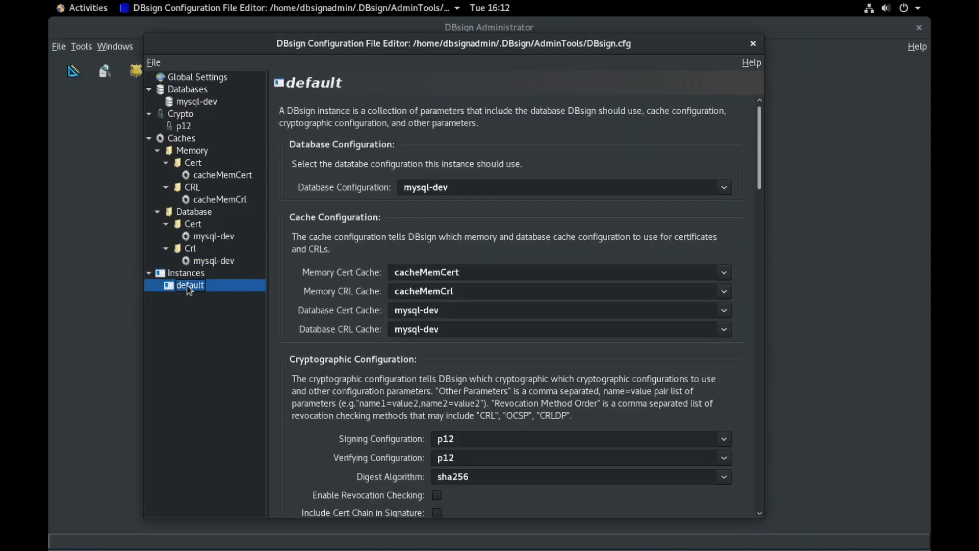
left_click(427, 188)
left_click(434, 225)
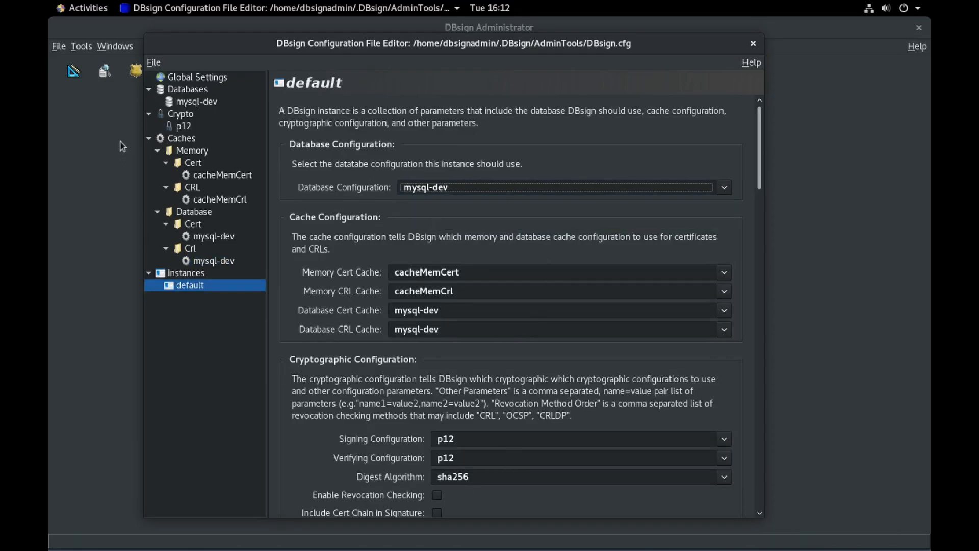
left_click(212, 386)
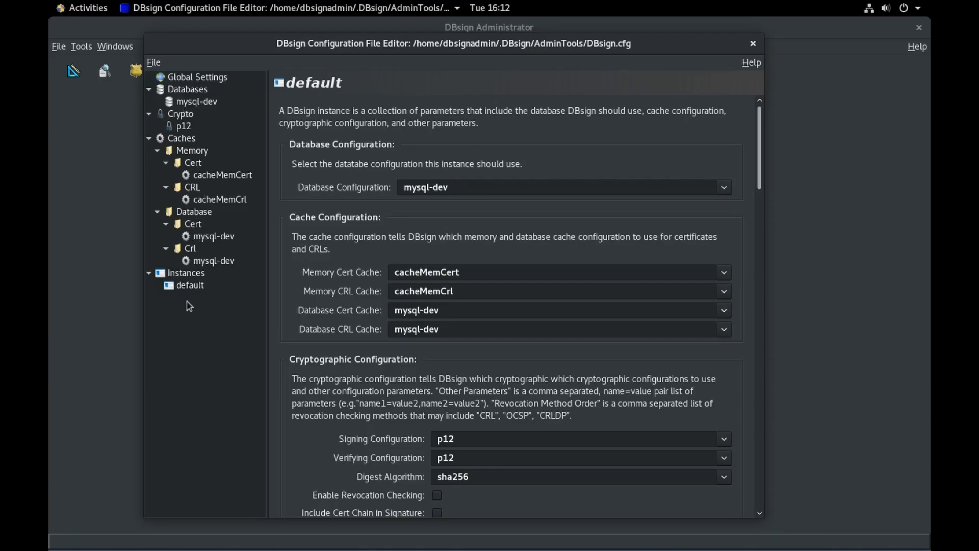
left_click(183, 128)
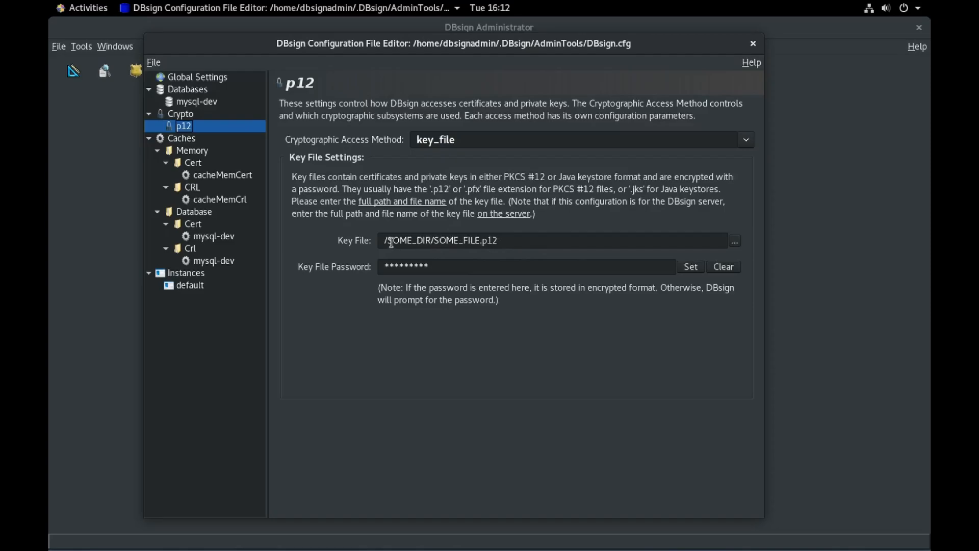
Step: Select the p12 key file path and bring up its file picker
left_click_drag(391, 243, 526, 255)
left_click(531, 245)
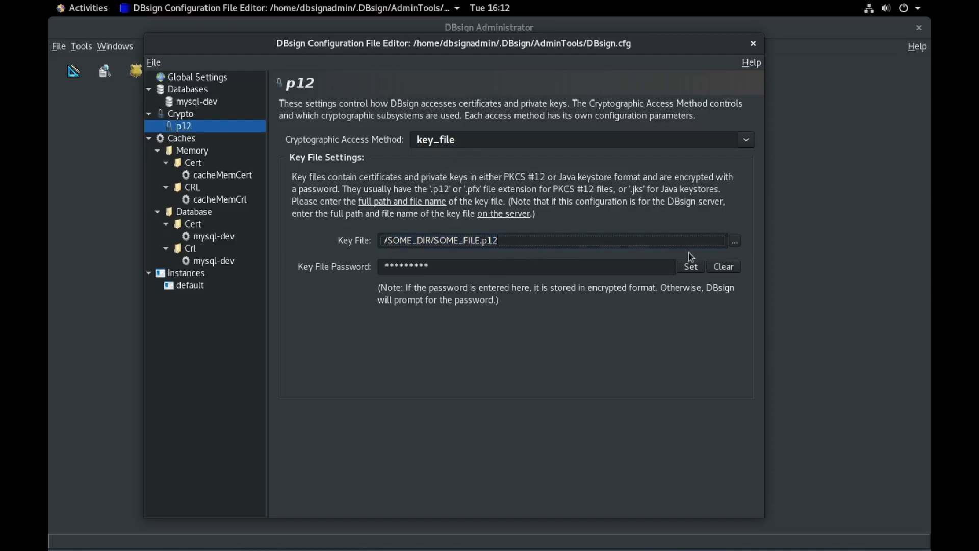
left_click(738, 241)
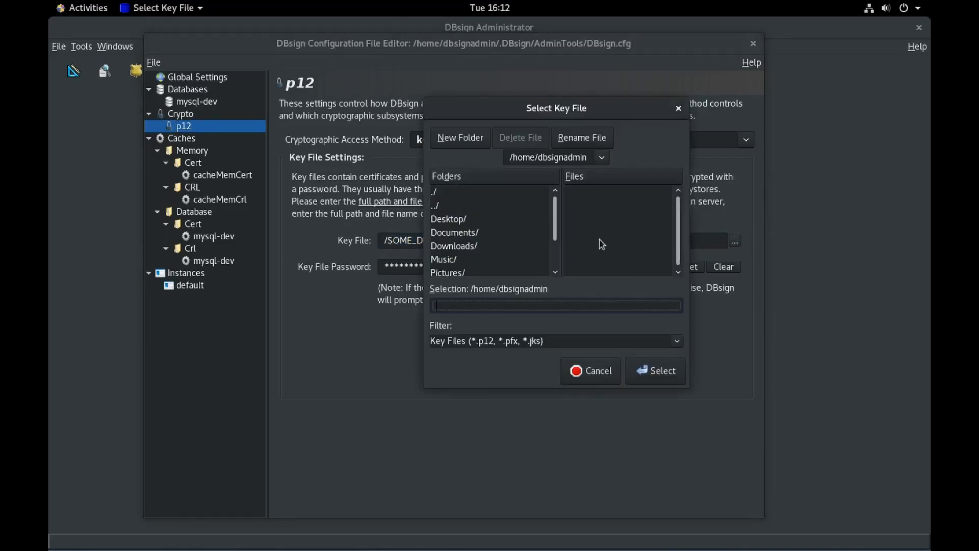
Step: Navigate to /opt/dbsign/certs and choose TestNotary.p12 as the key file
double_click(437, 206)
double_click(438, 206)
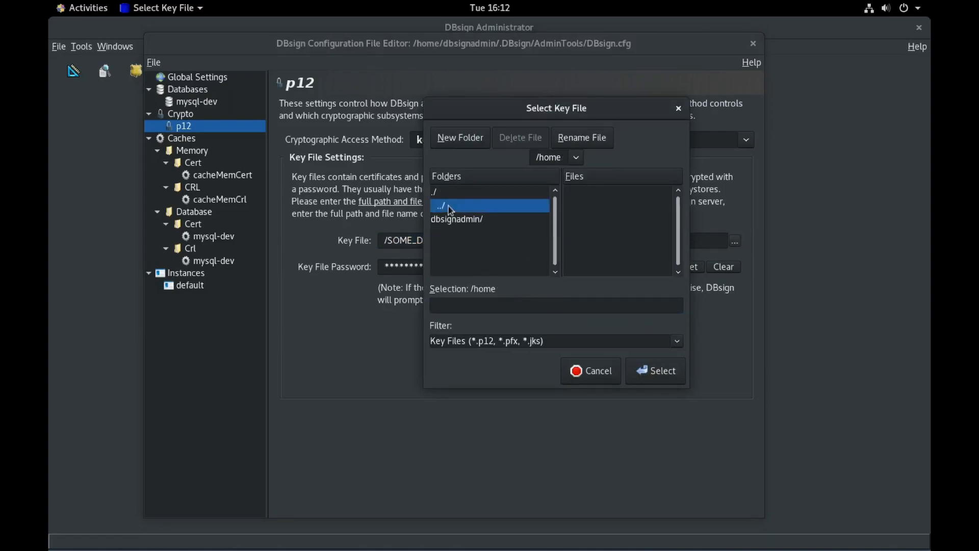
scroll(452, 227, "down", 4)
scroll(452, 227, "up", 1)
double_click(452, 227)
double_click(449, 219)
scroll(449, 232, "down", 3)
left_click(439, 243)
double_click(437, 245)
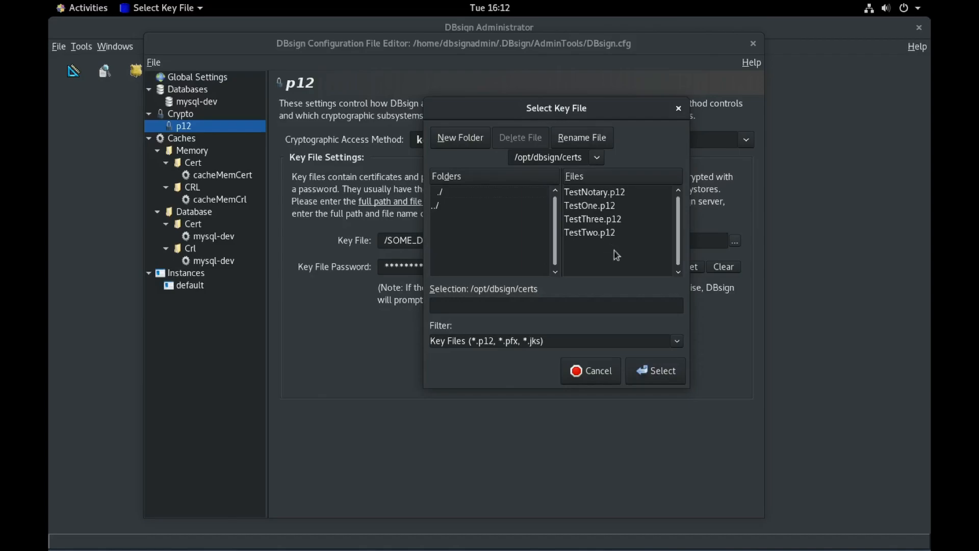
left_click(607, 197)
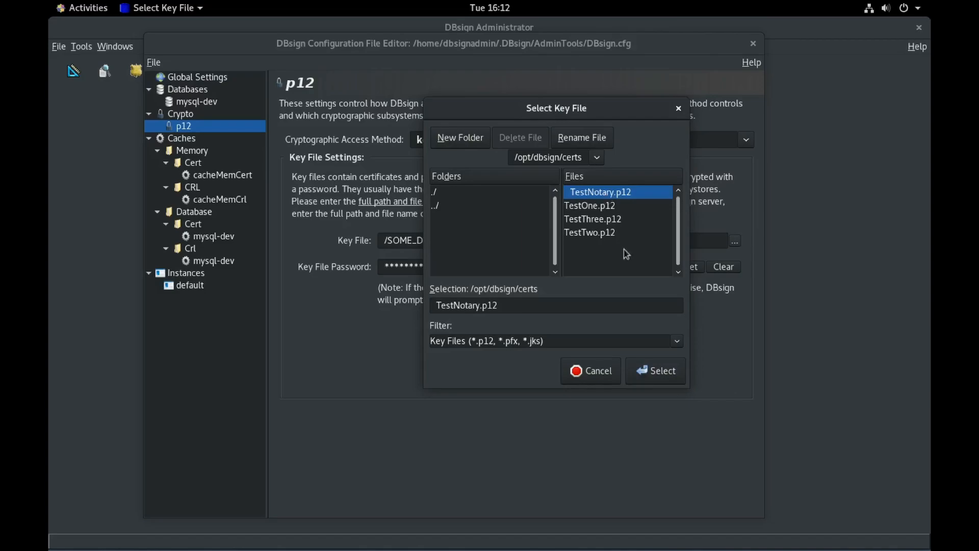
Step: Use TestNotary.p12 as the p12 key file, enter and confirm its password, then show mysql-dev settings
left_click(657, 374)
left_click(688, 268)
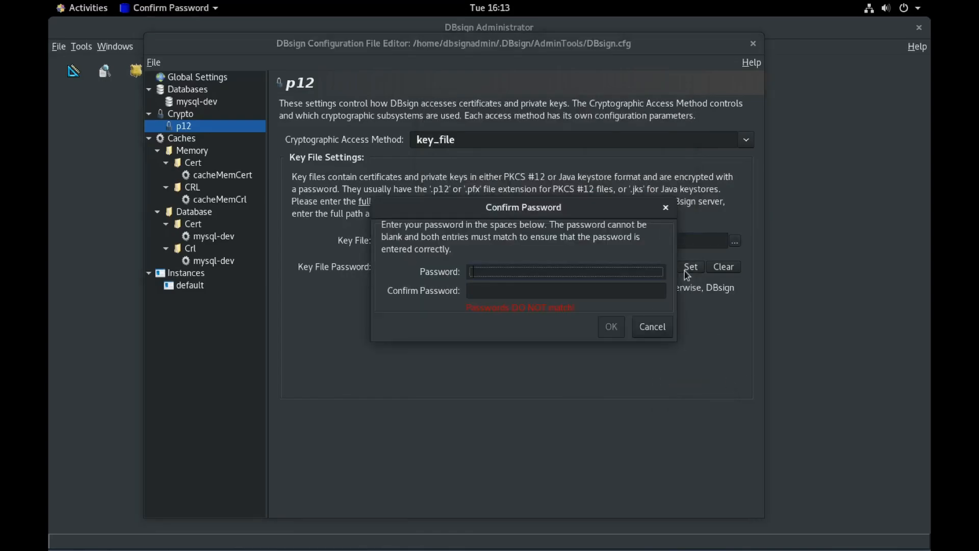
type("***********")
key("Tab")
type("**********")
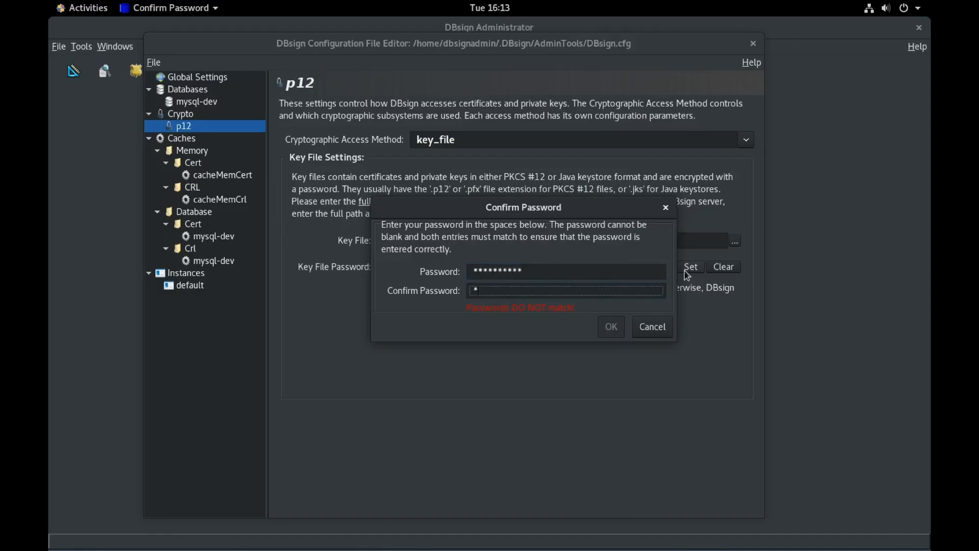
type("*")
key("Return")
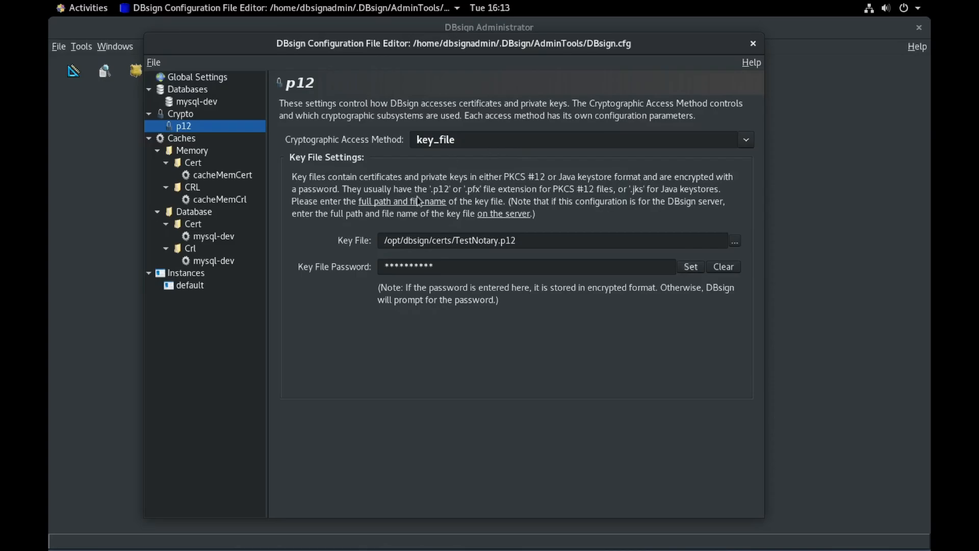
left_click(203, 104)
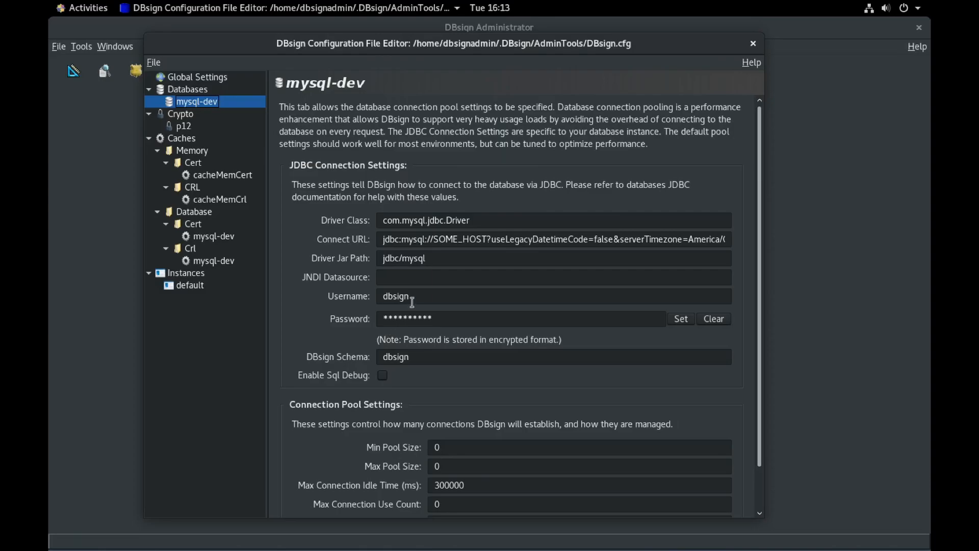
Step: Change the mysql-dev Connect URL host from SOME_HOST to localhost
double_click(449, 240)
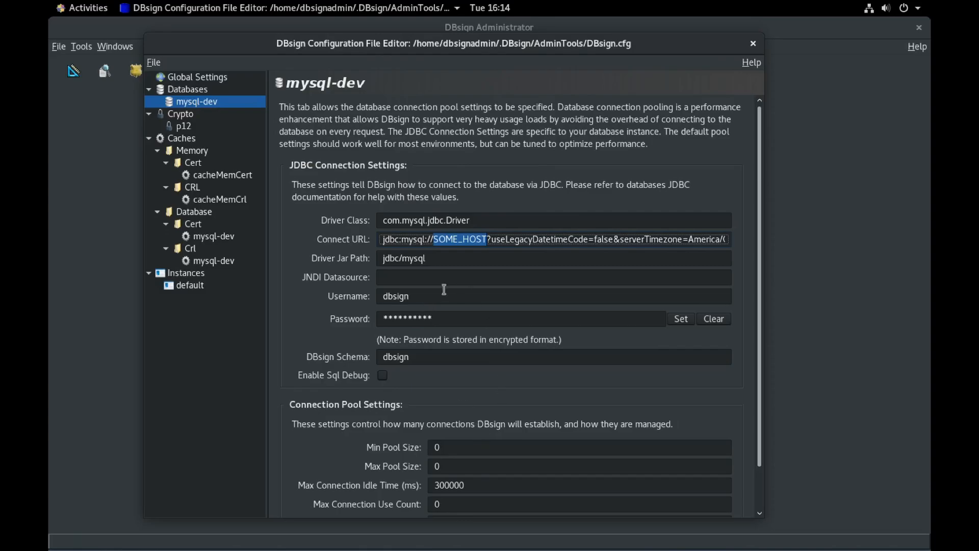
double_click(459, 240)
type("loc")
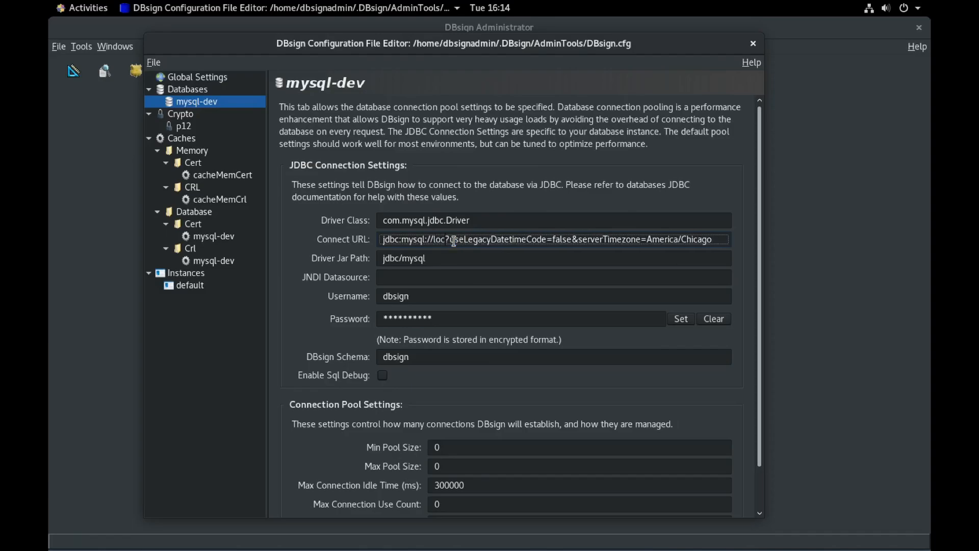
type("alhost")
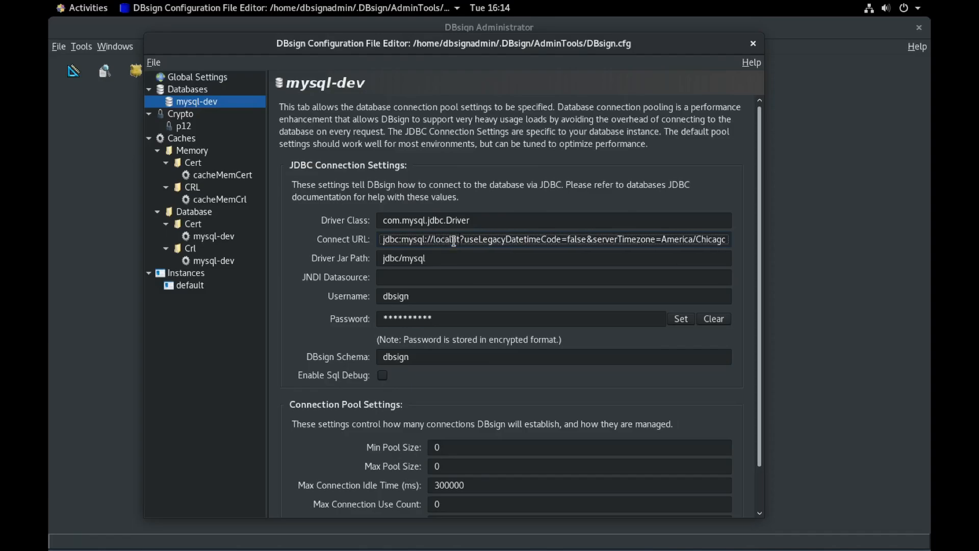
key("BackSpace")
type("ost")
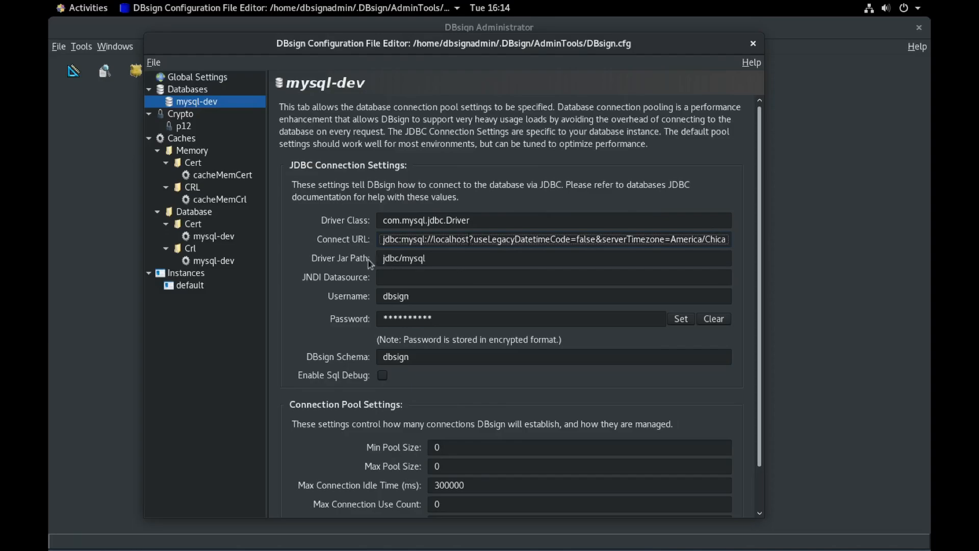
left_click(393, 296)
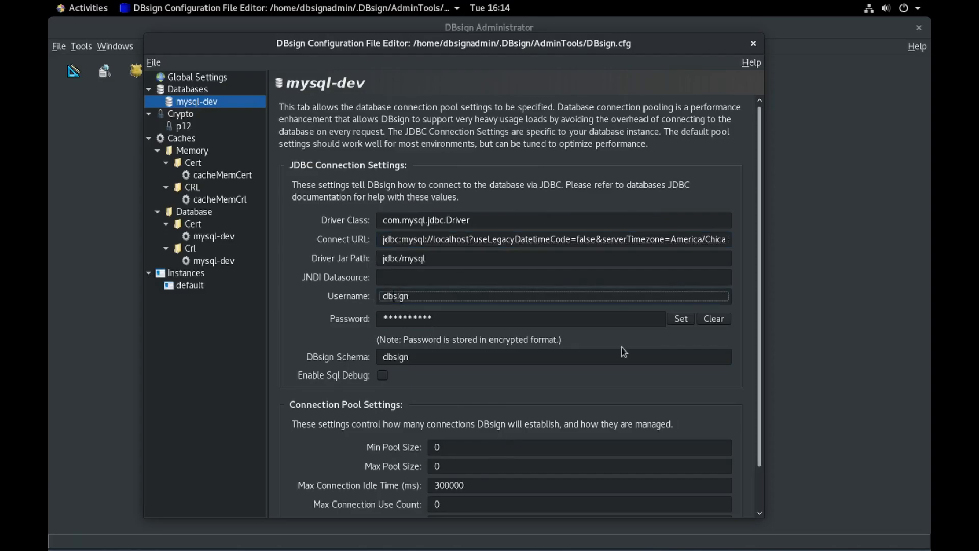
left_click(678, 320)
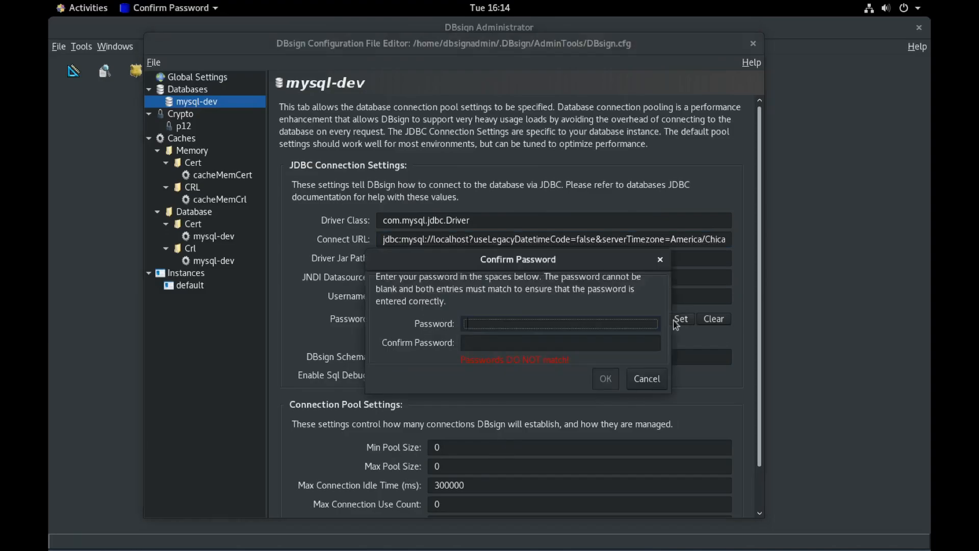
Step: Enter and confirm the mysql-dev database password
type("**********")
key("Tab")
type("**********")
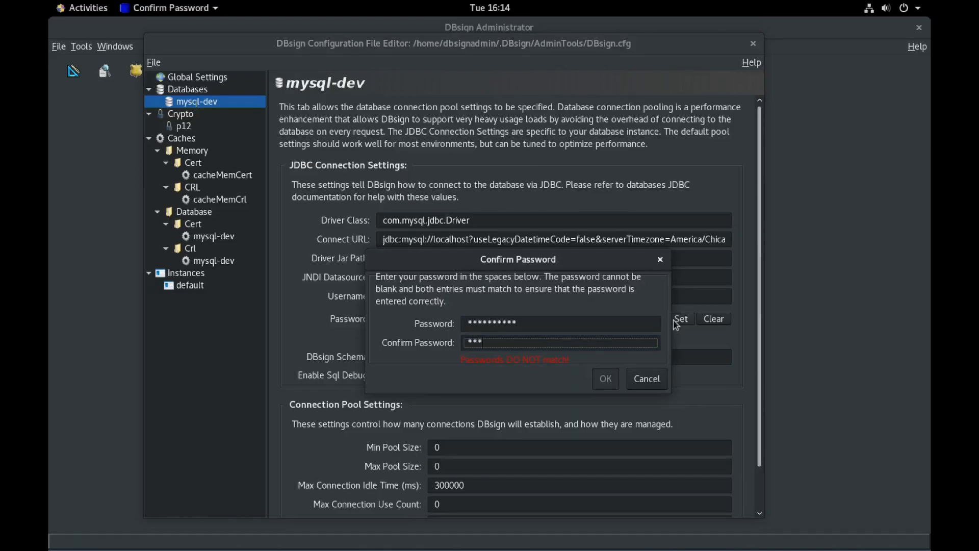
left_click(605, 378)
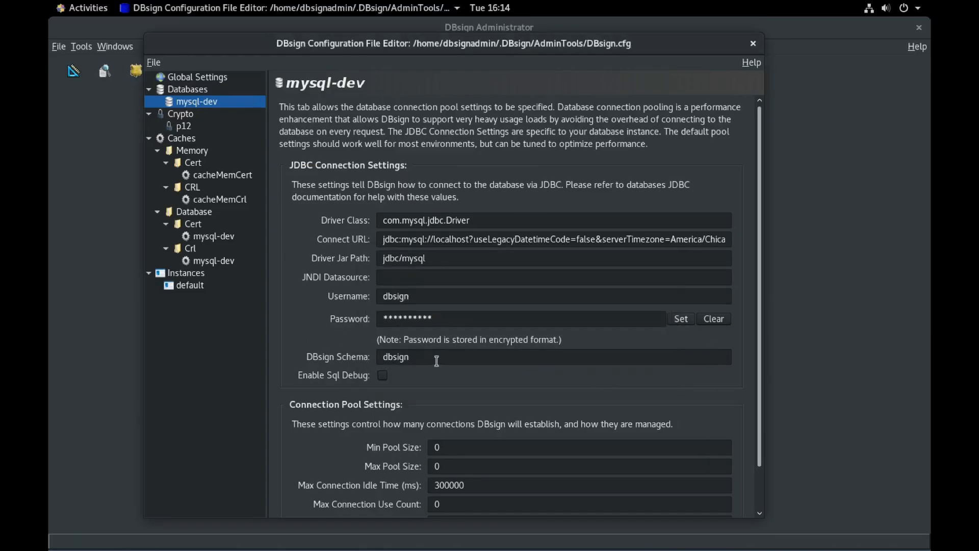
Step: Set the Driver Jar Path to /opt/dbsign/AdminTools/jdbc/mysql and save the configuration
left_click_drag(379, 258, 466, 261)
left_click(435, 260)
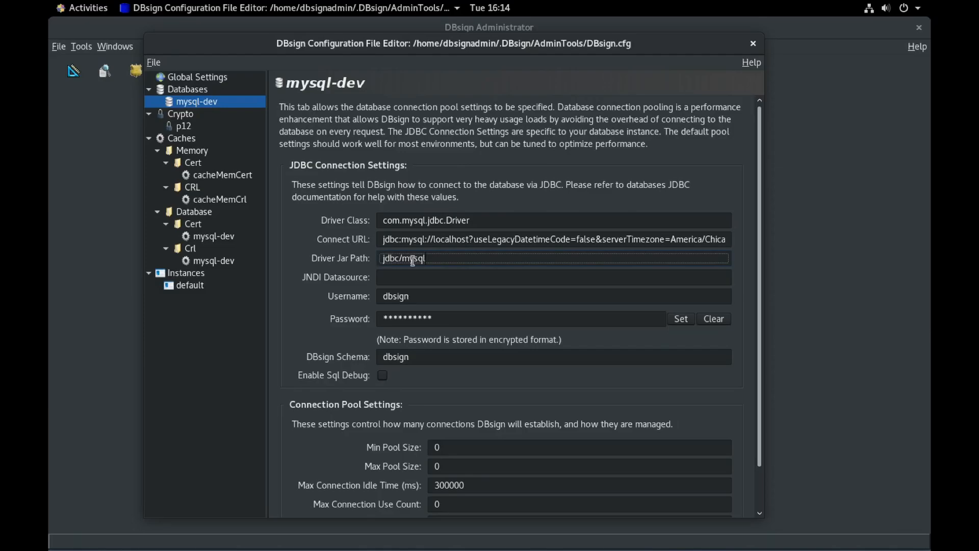
left_click_drag(380, 261, 475, 262)
left_click(475, 263)
type("/opt/")
type("dbsign/")
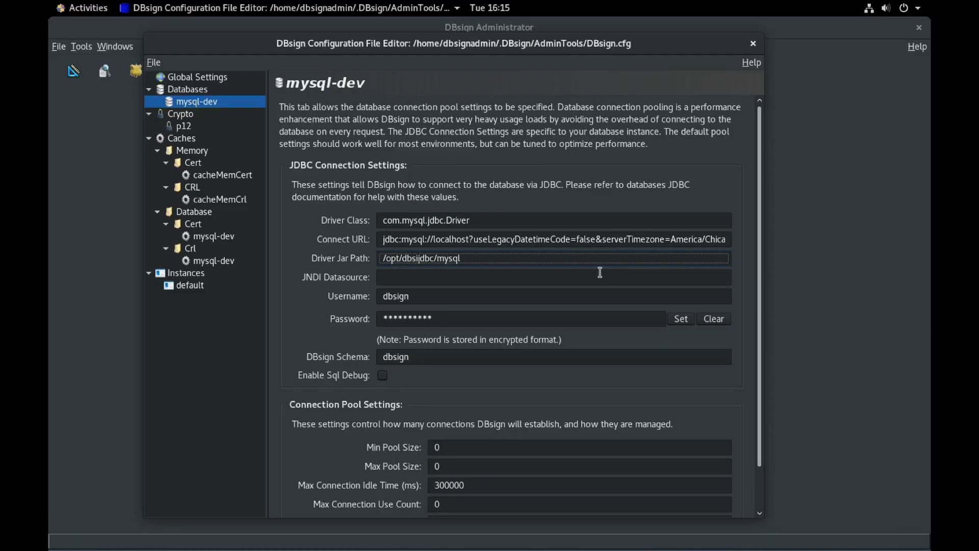
type("AdminTools/")
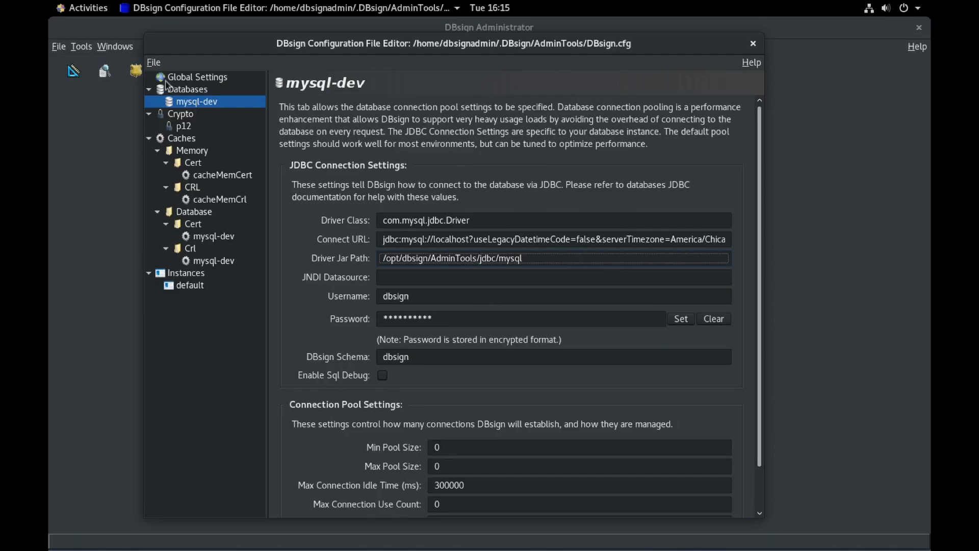
left_click(153, 62)
left_click(157, 95)
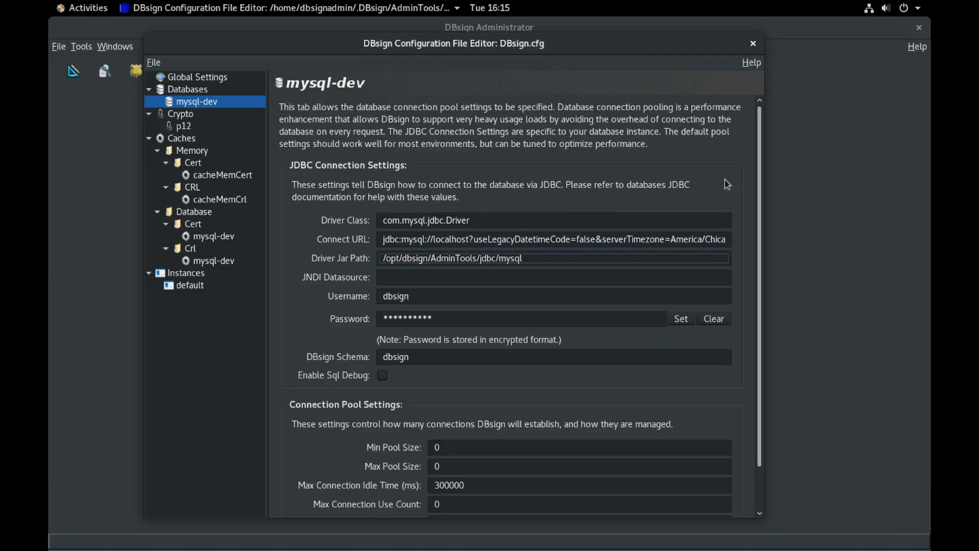
Step: Close the editor saving changes, then log in to the database on the 'default' instance
left_click(753, 44)
left_click(595, 316)
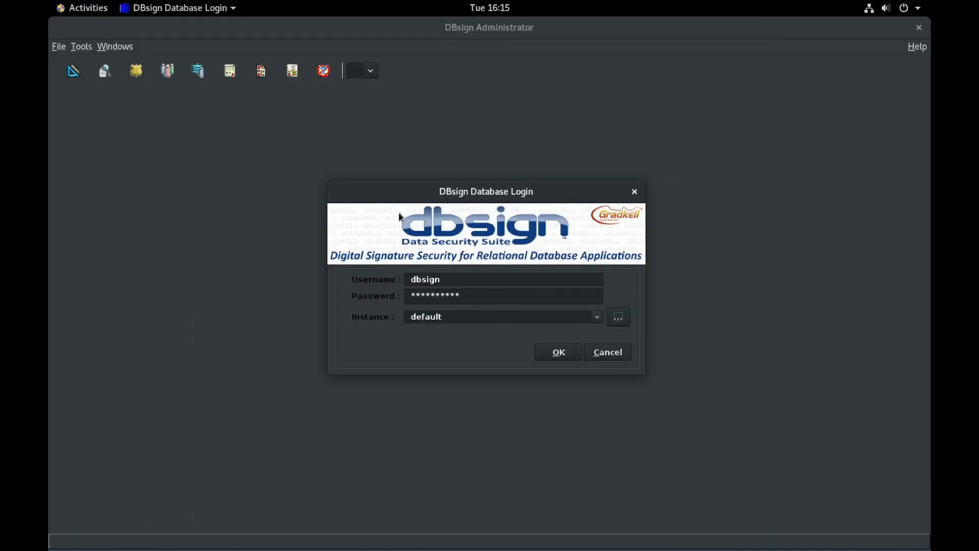
left_click(597, 318)
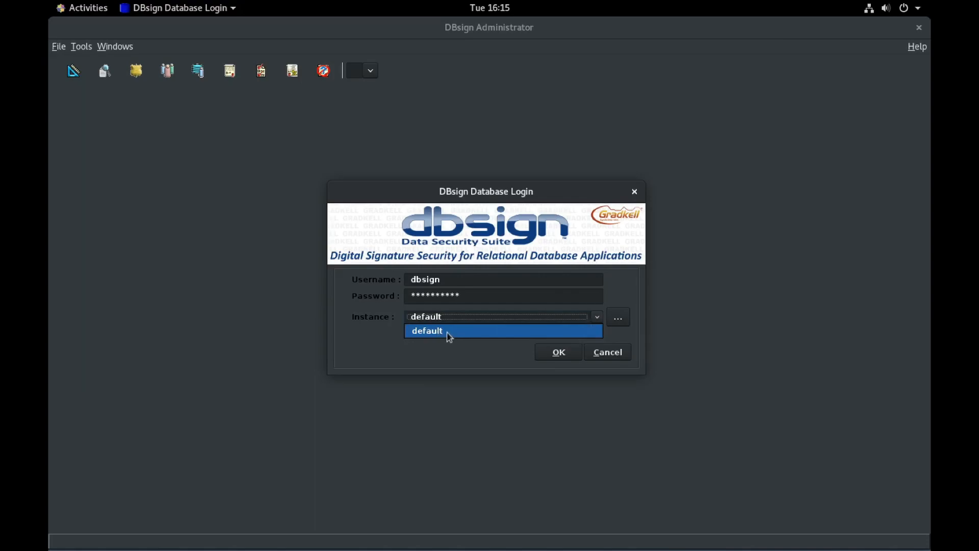
left_click(629, 330)
left_click(560, 352)
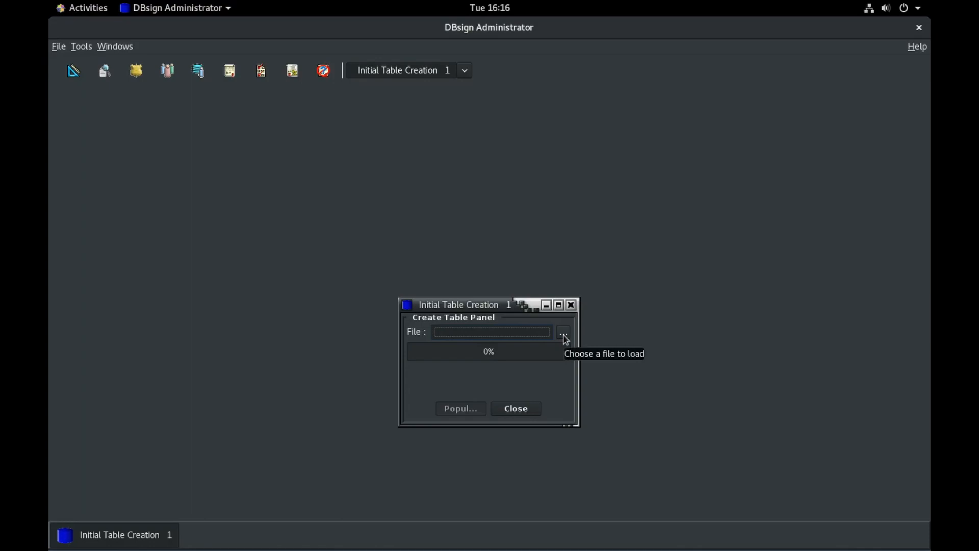
Step: Choose /opt/dbsign/AdminTools/config/dbMysqlMeta.db as the table-definition file
left_click(564, 336)
double_click(378, 329)
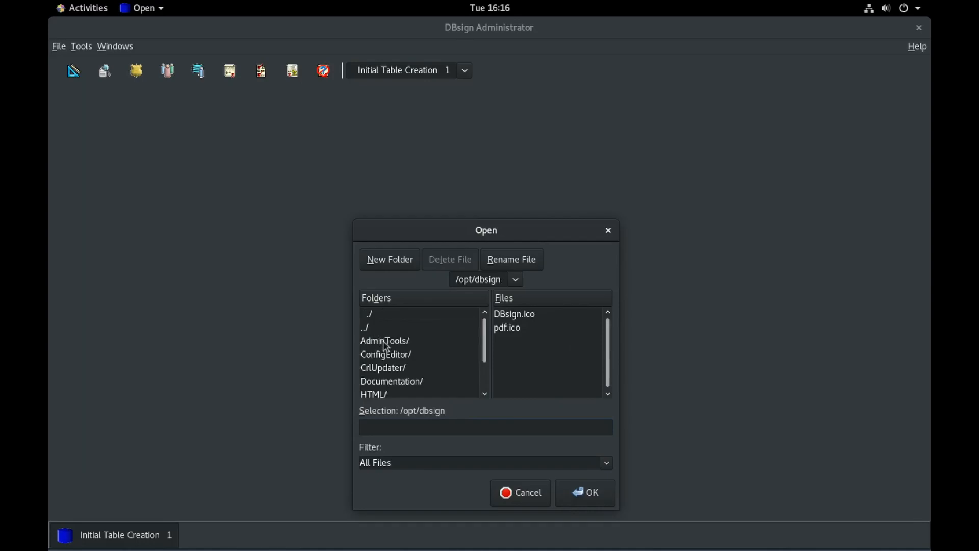
left_click_drag(352, 317, 277, 298)
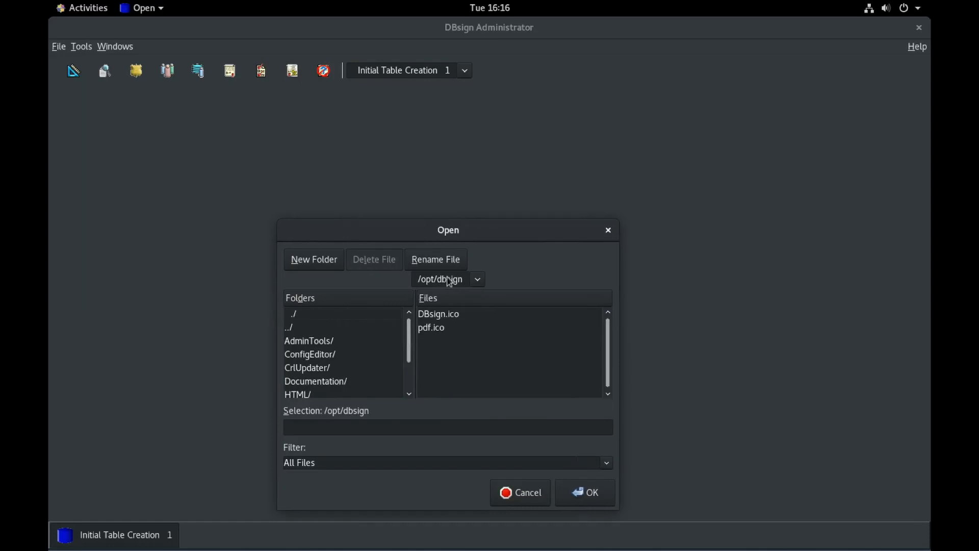
double_click(322, 341)
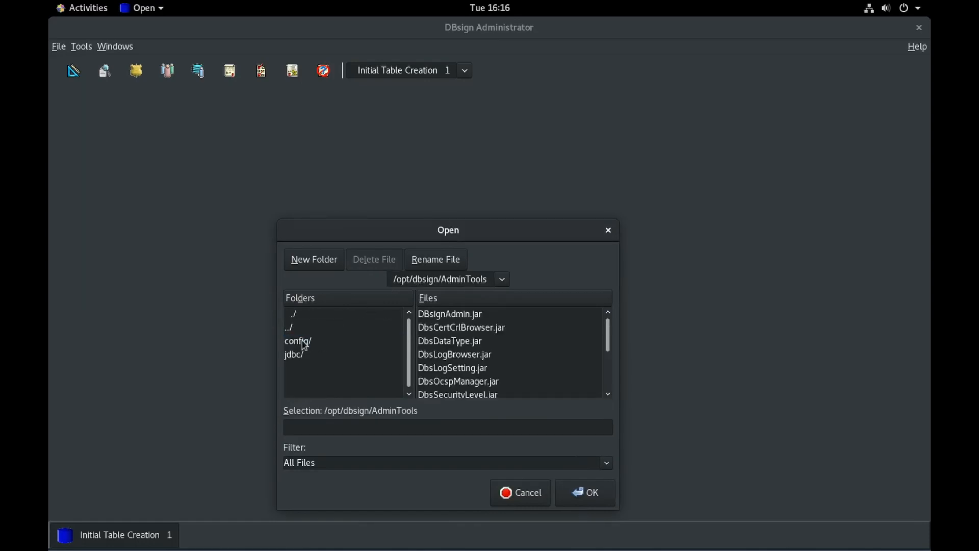
double_click(303, 342)
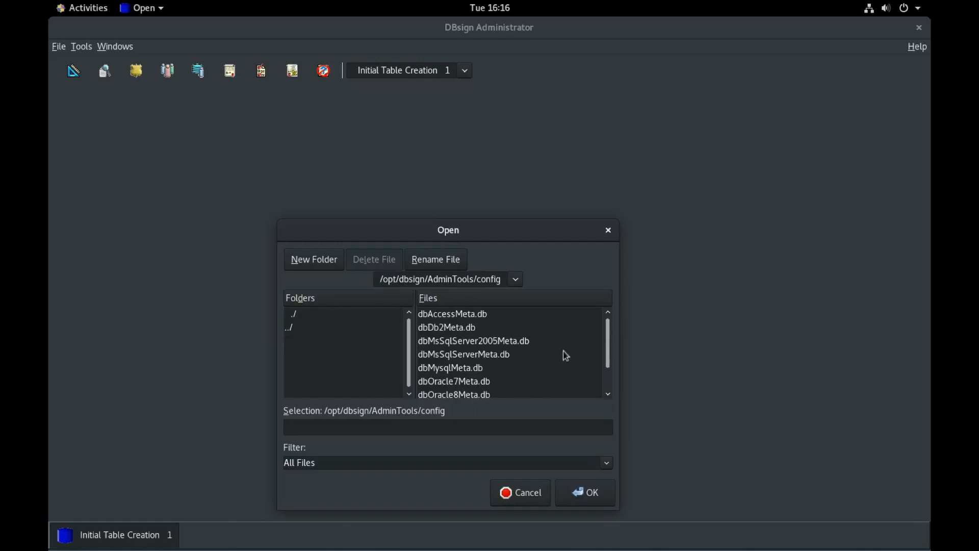
mouse_move(611, 339)
left_mouse_down()
mouse_move(608, 366)
mouse_move(605, 328)
mouse_move(608, 347)
left_mouse_up()
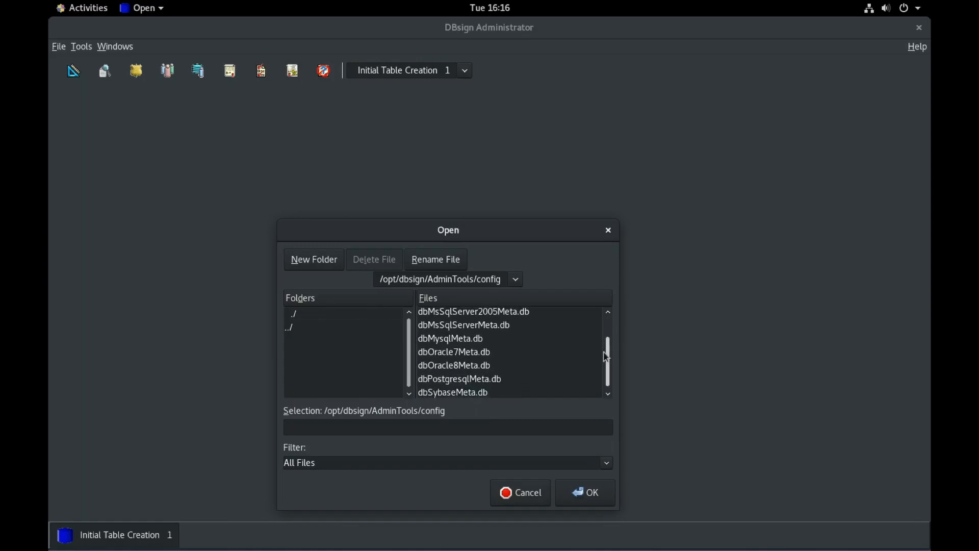
left_click(474, 340)
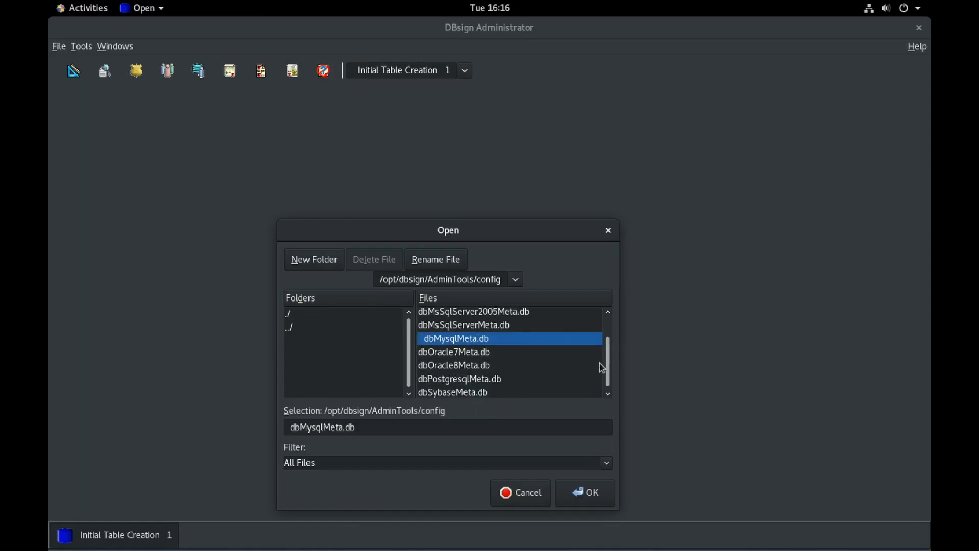
mouse_move(608, 367)
left_mouse_down()
mouse_move(607, 340)
mouse_move(607, 379)
left_mouse_up()
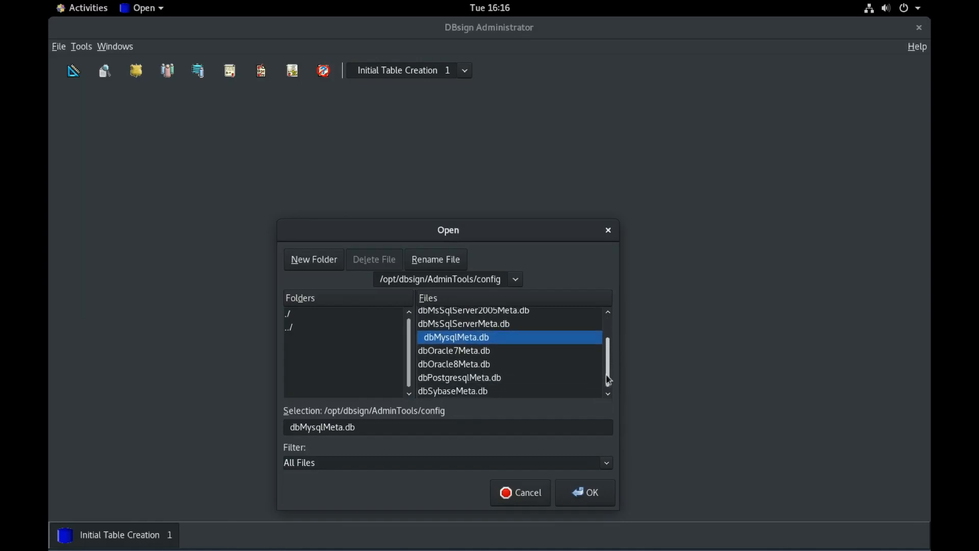
left_click(586, 494)
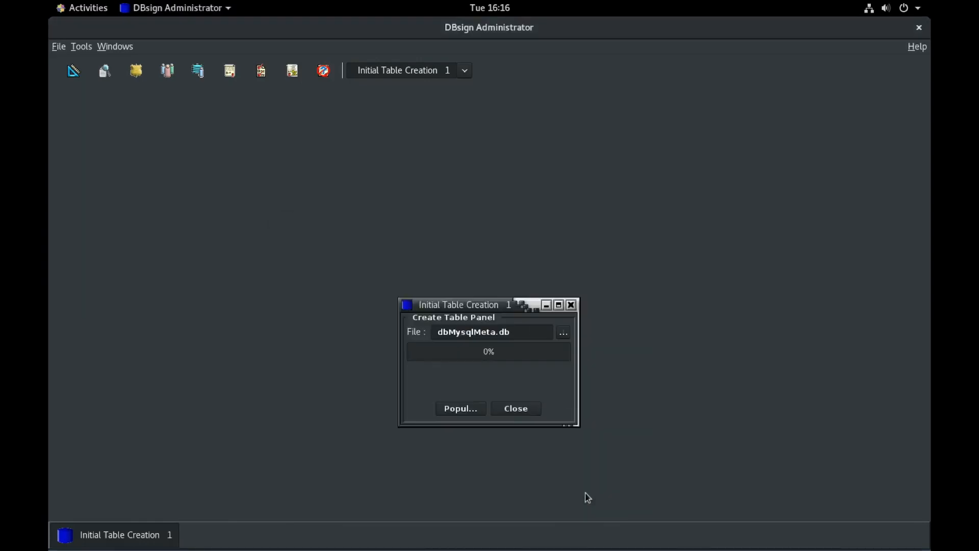
Step: Populate the DBsign tables to 100% and close the table-creation panel
left_click(451, 410)
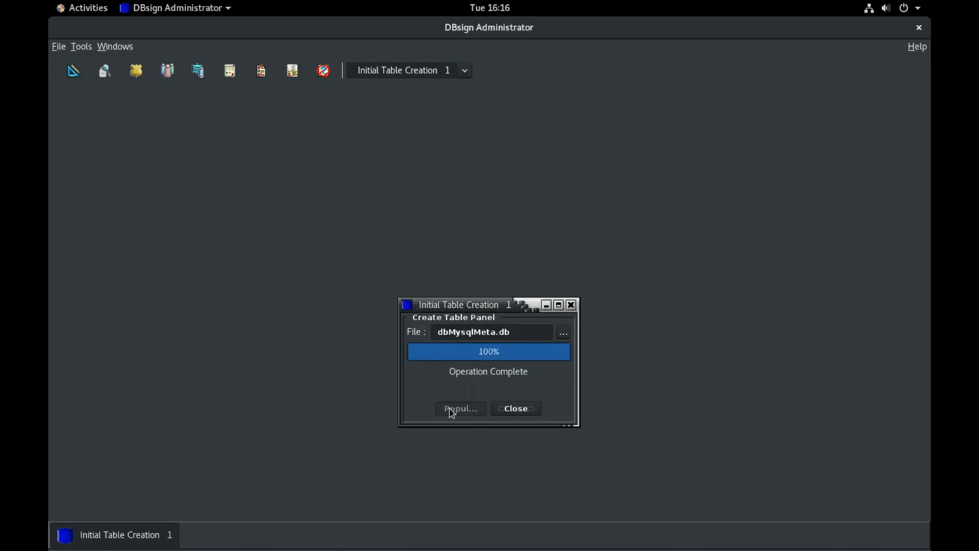
left_click(512, 411)
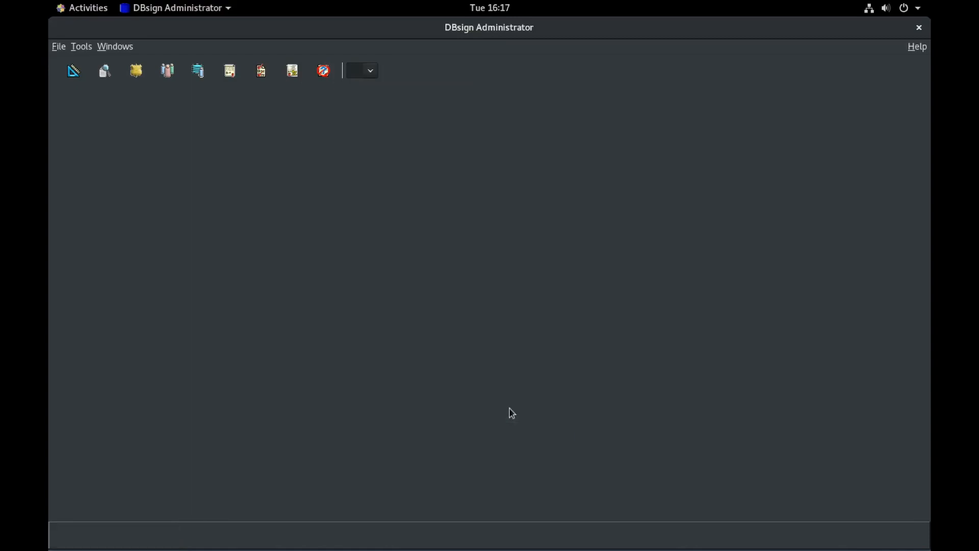
left_click(80, 8)
left_click(77, 11)
Step: In a new terminal tab, log in to MySQL with mysql -u dbsign -p
left_click(78, 10)
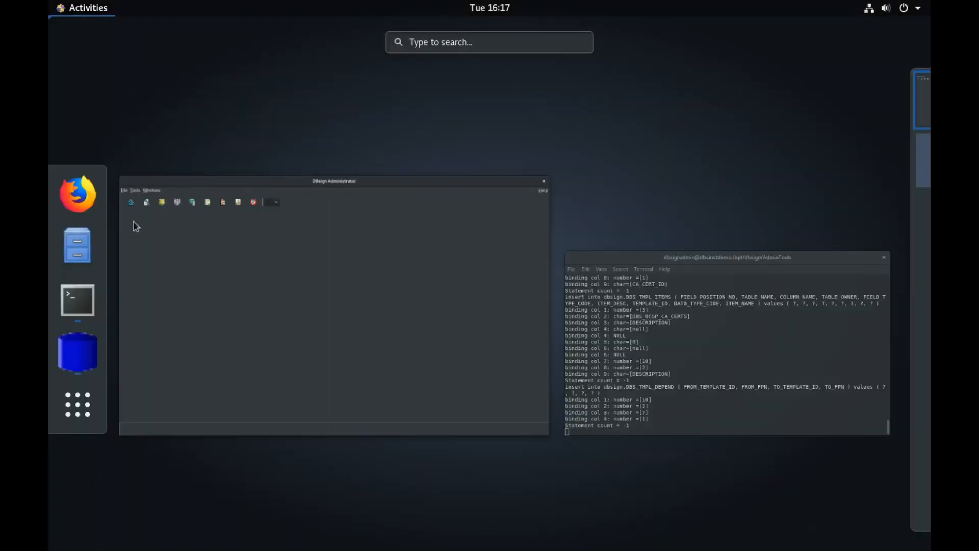
left_click(80, 310)
left_click(200, 123)
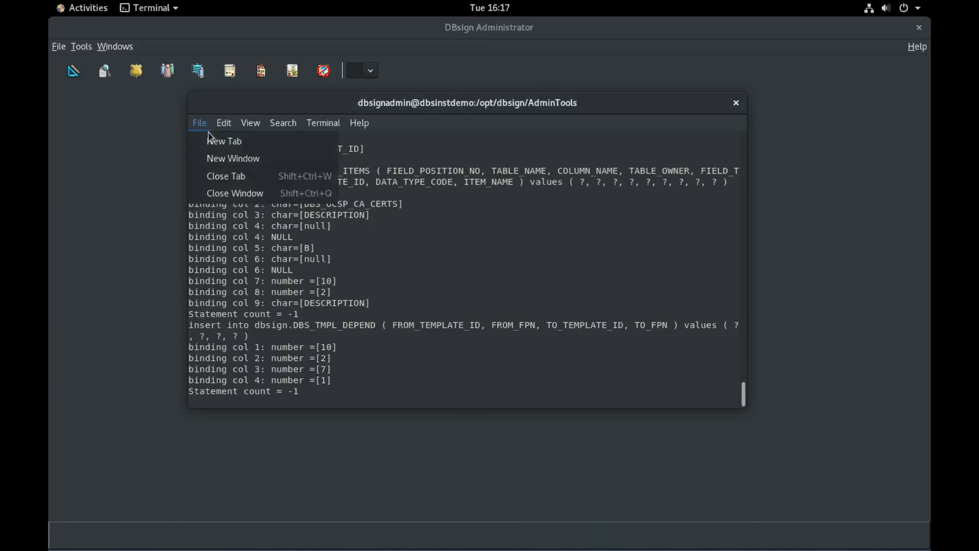
left_click(211, 141)
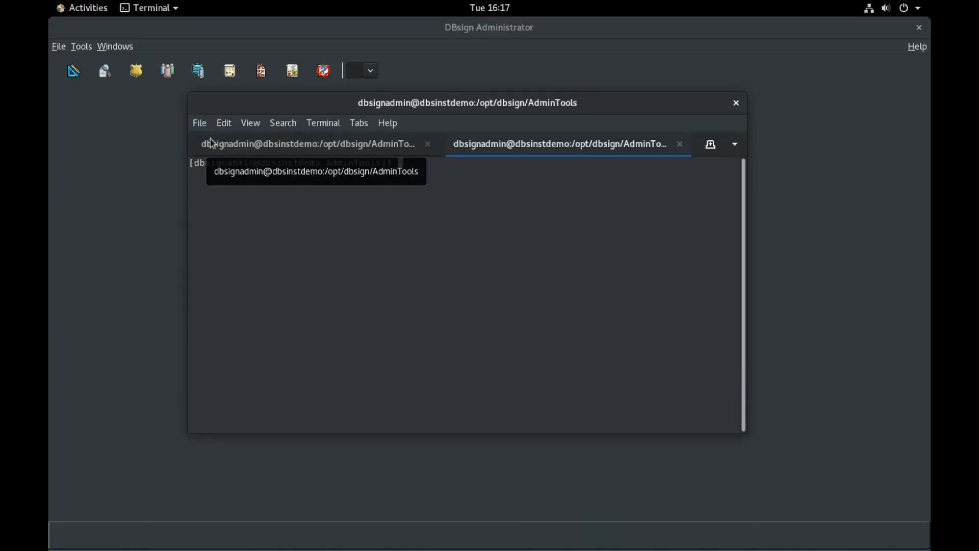
type("mysql -u dbsign -p")
key("Return")
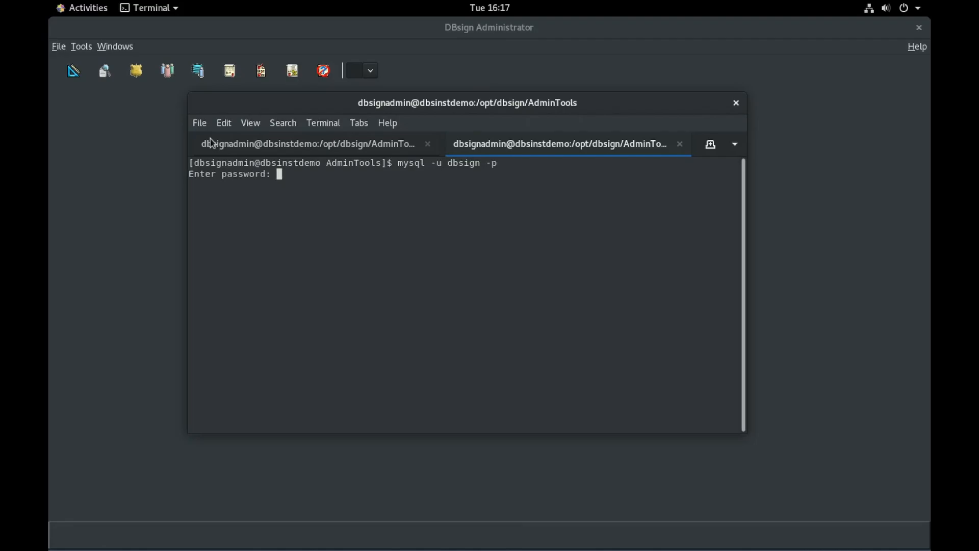
key("Return")
Step: Run use dbsign; and show tables; to check the 25 DBS_ tables
type("show tables;")
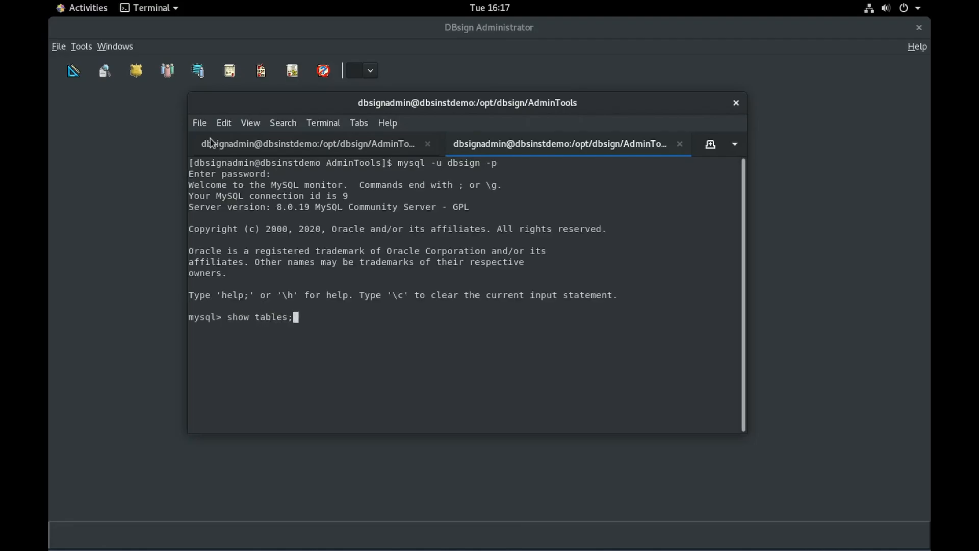
key("Return")
type("use ")
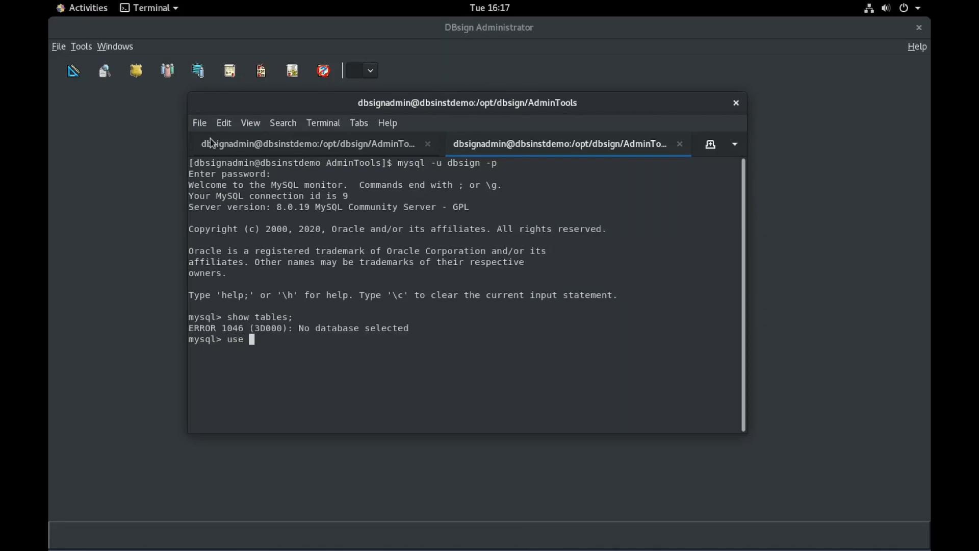
type("dbsign;")
key("Return")
type("s")
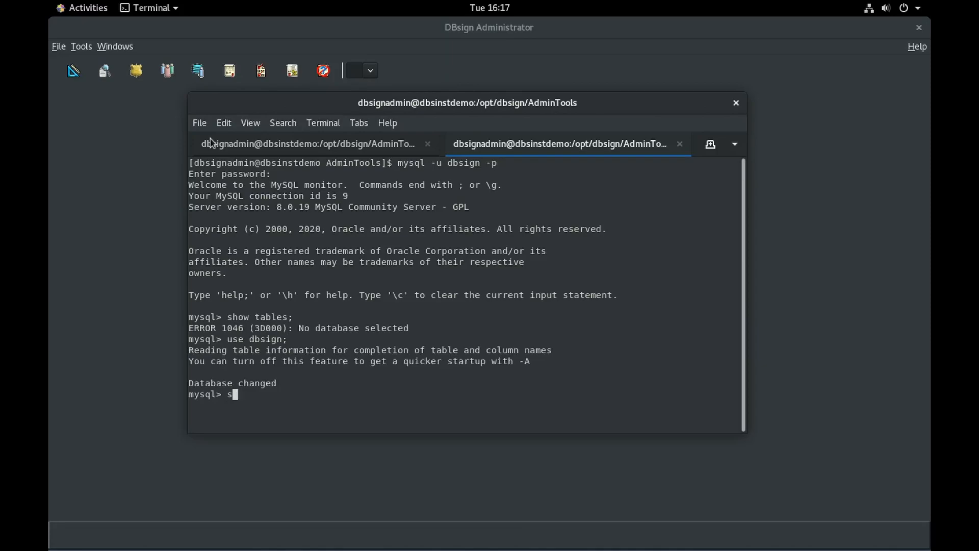
type("how tables;")
key("Return")
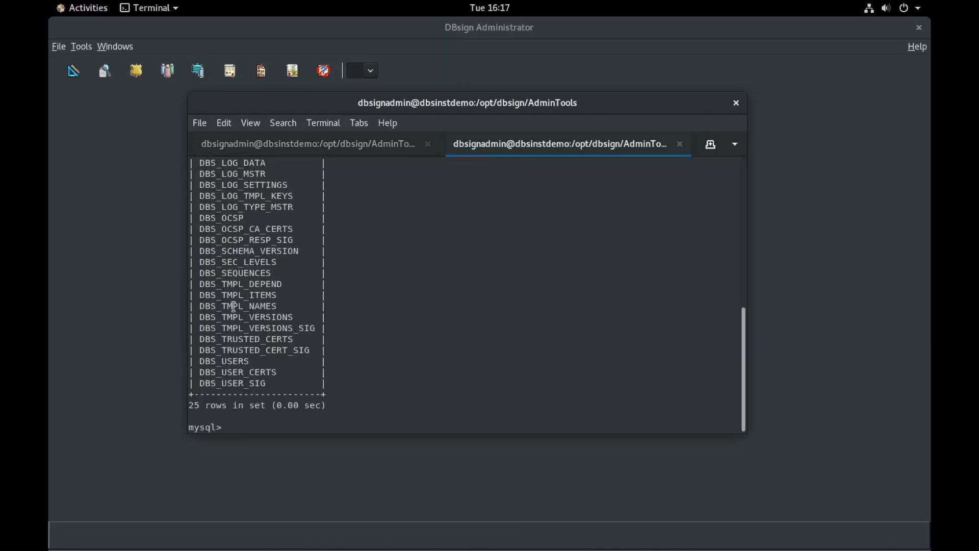
scroll(241, 322, "up", 2)
scroll(239, 306, "up", 1)
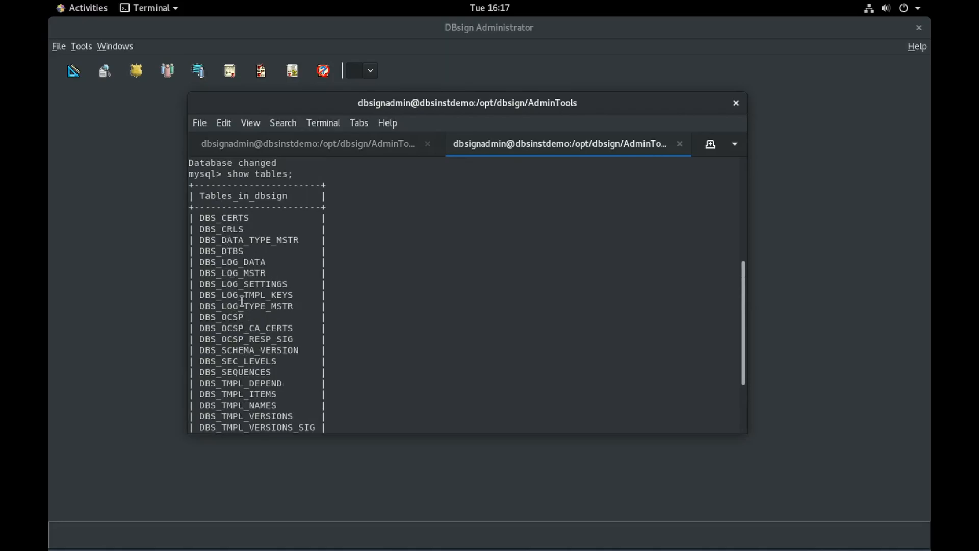
scroll(241, 304, "down", 3)
Step: Exit MySQL and the terminal tab, and return to DBsign Administrator
type("exit")
key("Return")
type("exit")
key("Return")
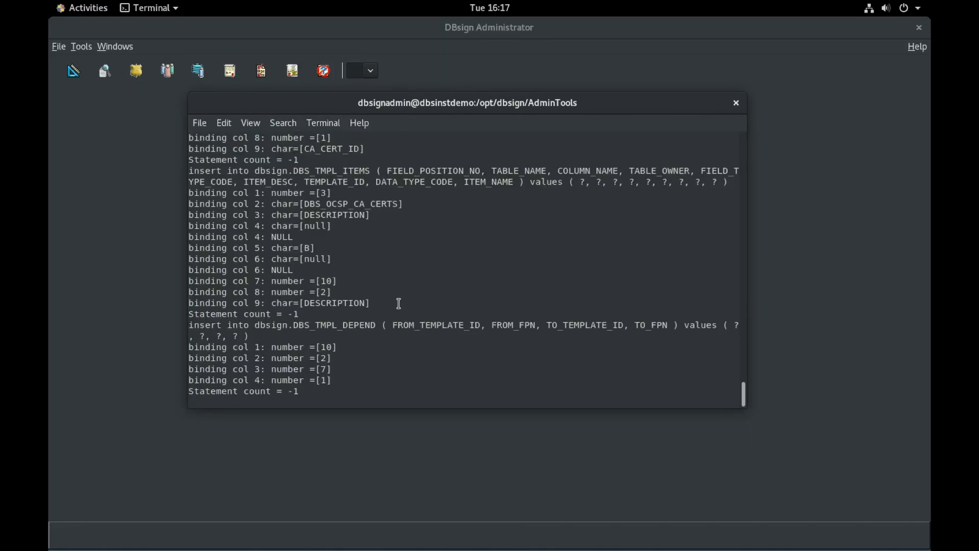
left_click(407, 40)
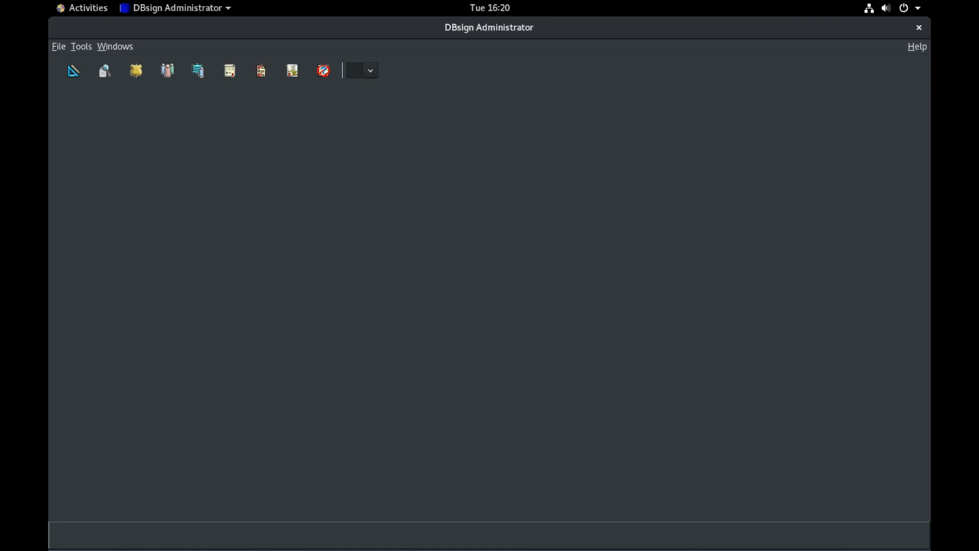
Step: Bring back the terminal listing /opt/dbsign/certs and highlight TestNotary.p12 and DBsignTestRootCA.cer
left_click(88, 9)
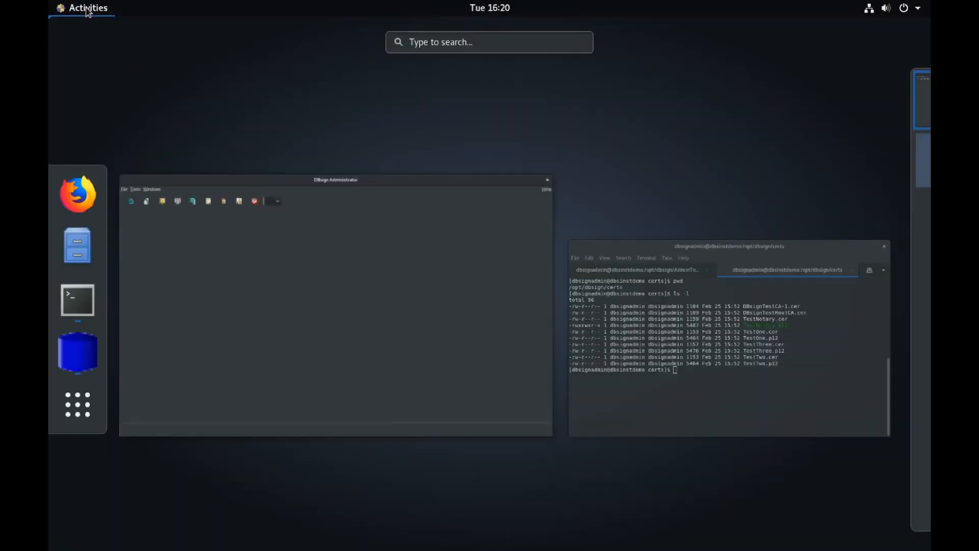
left_click(702, 343)
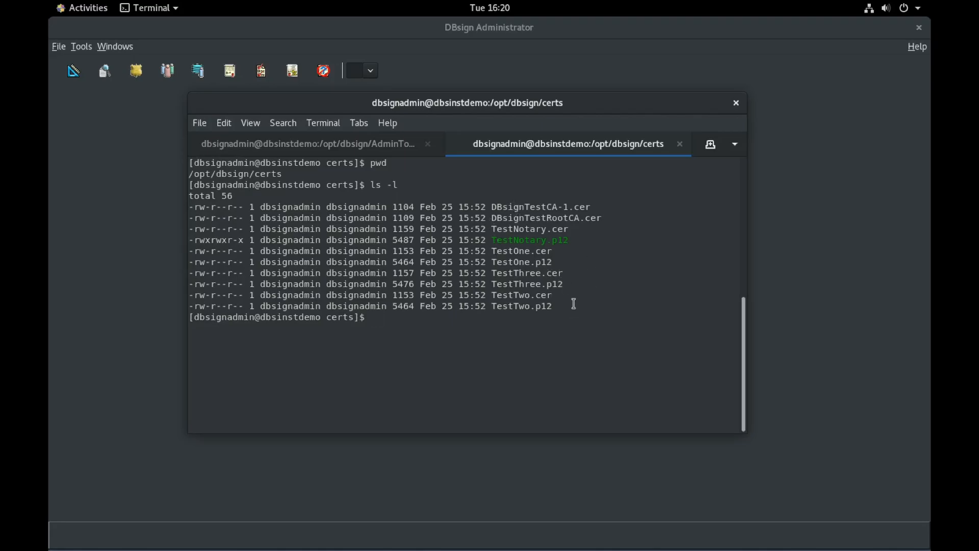
left_click_drag(568, 238, 493, 242)
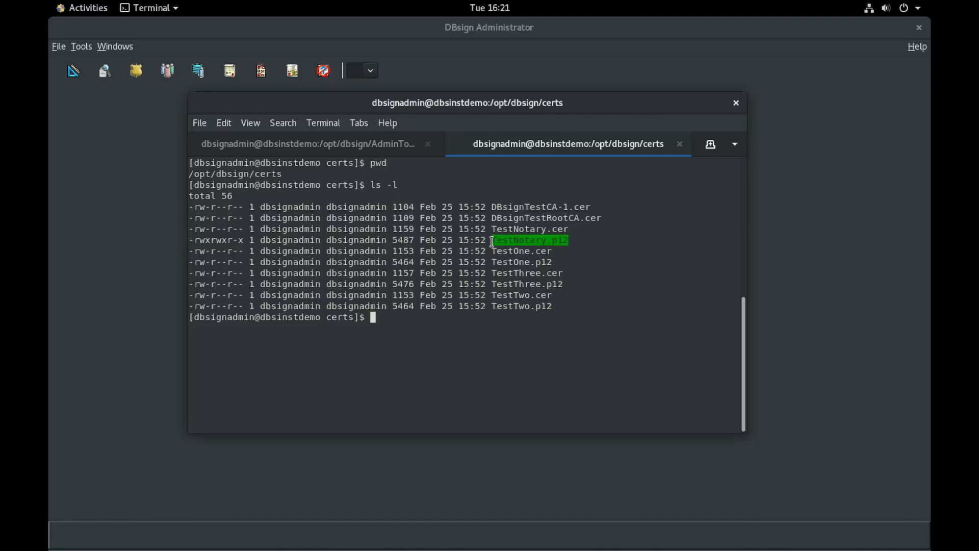
left_click(603, 305)
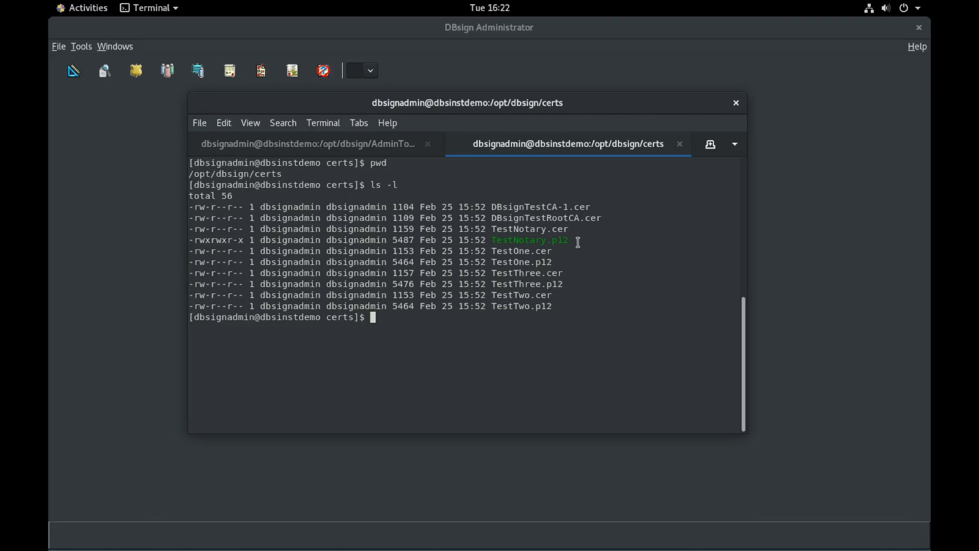
left_click_drag(568, 218, 580, 220)
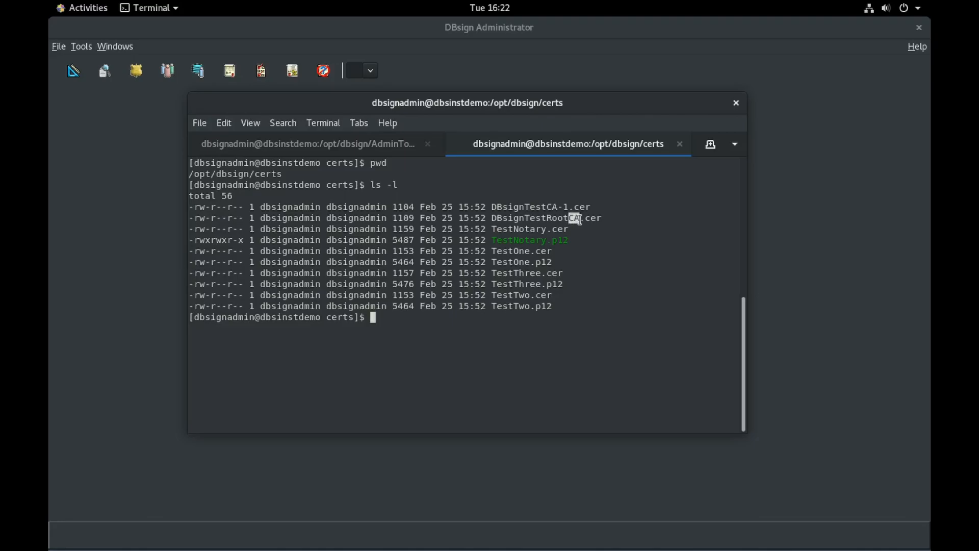
left_click(596, 249)
Step: Highlight TestNotary.p12, DBsignTestRootCA.cer and DBsignTestCA-1.cer, then switch to DBsign Administrator
left_click_drag(493, 238, 570, 237)
left_click(569, 237)
left_click_drag(504, 219, 599, 220)
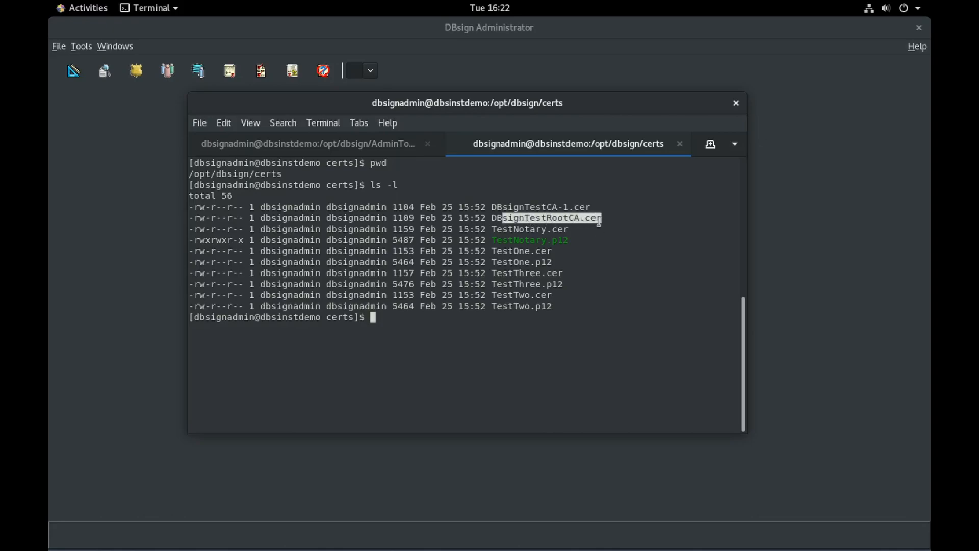
left_click_drag(492, 208, 591, 207)
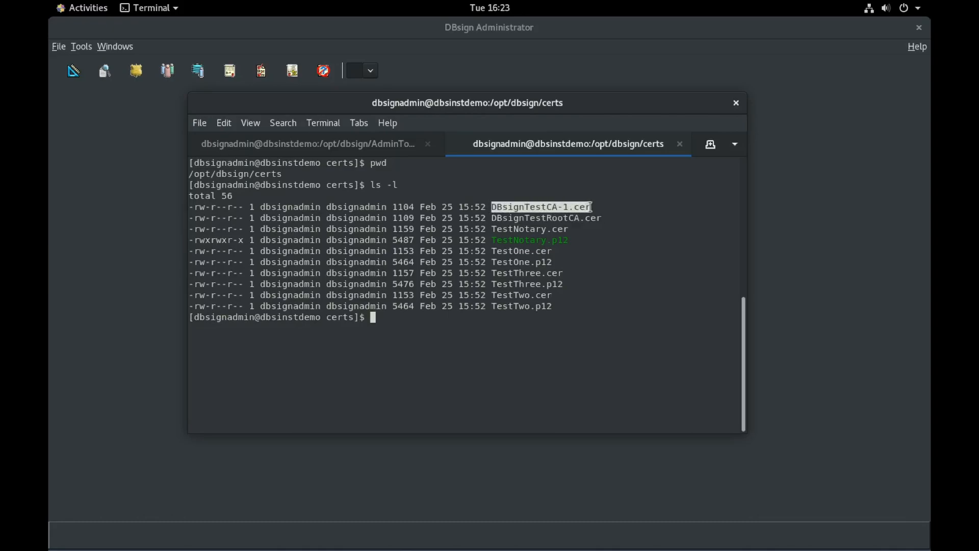
left_click_drag(493, 240, 569, 240)
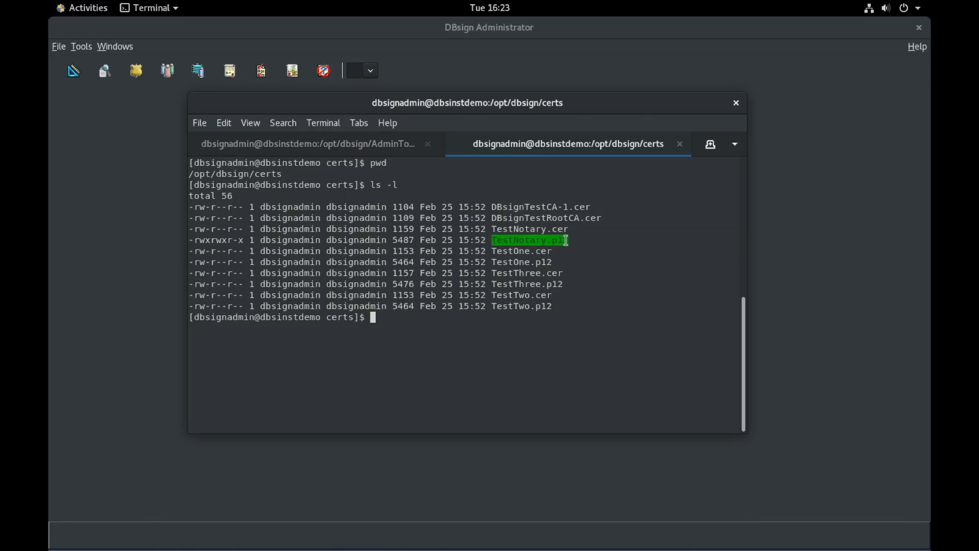
left_click(636, 258)
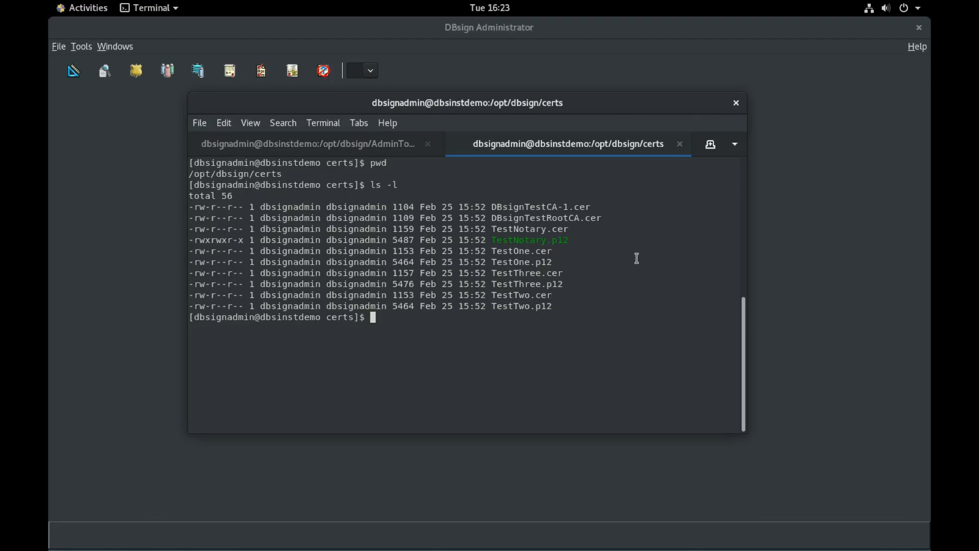
left_click_drag(492, 219, 606, 218)
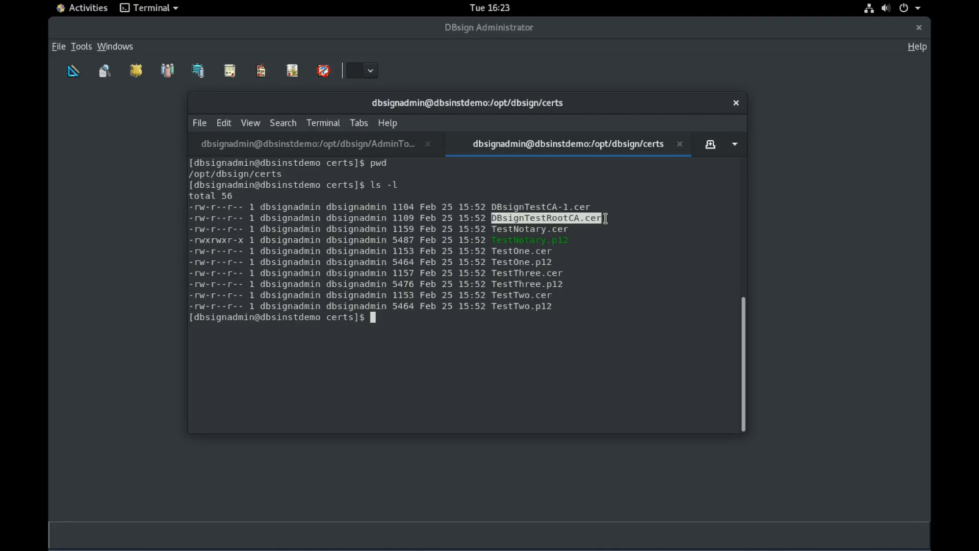
left_click(320, 32)
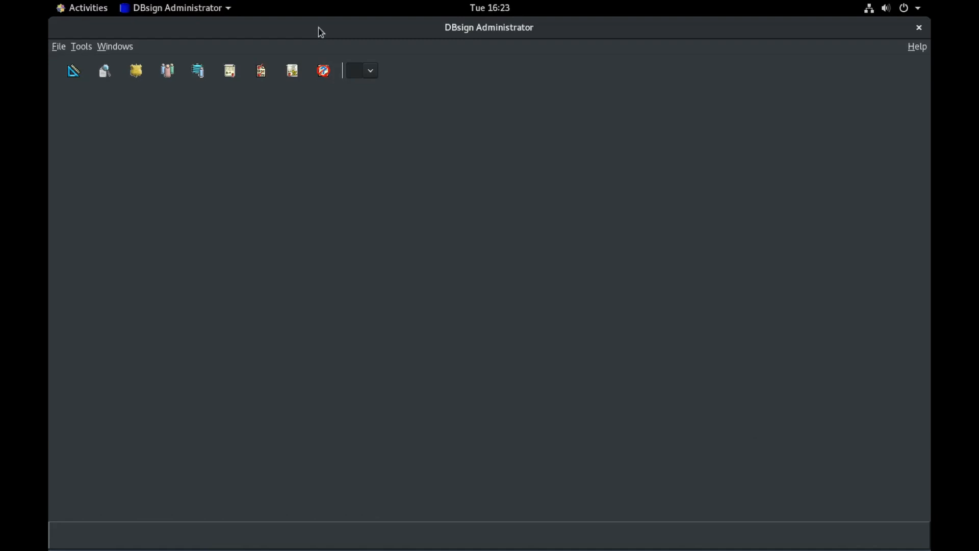
Step: Open the Certificate/CRL Browser on the default database session
left_click(89, 47)
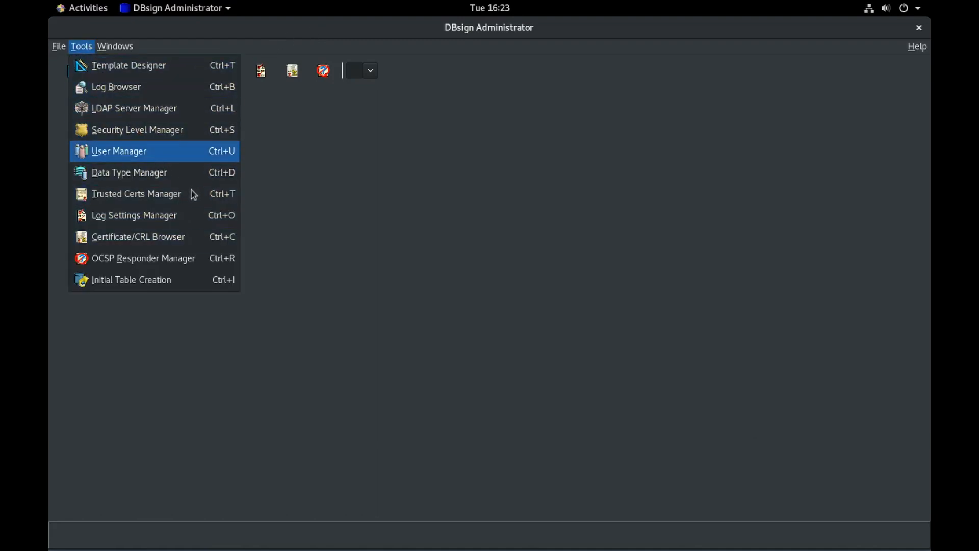
left_click(123, 242)
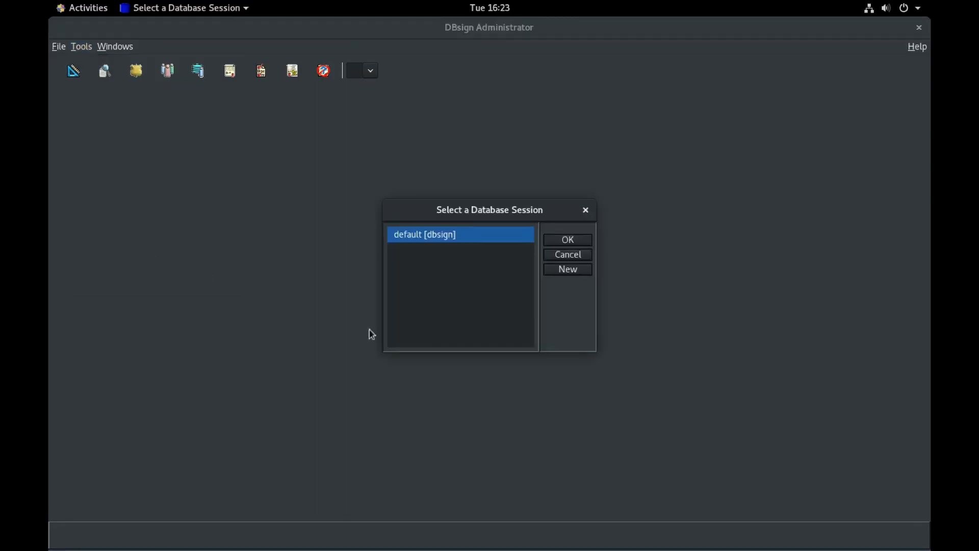
left_click(578, 241)
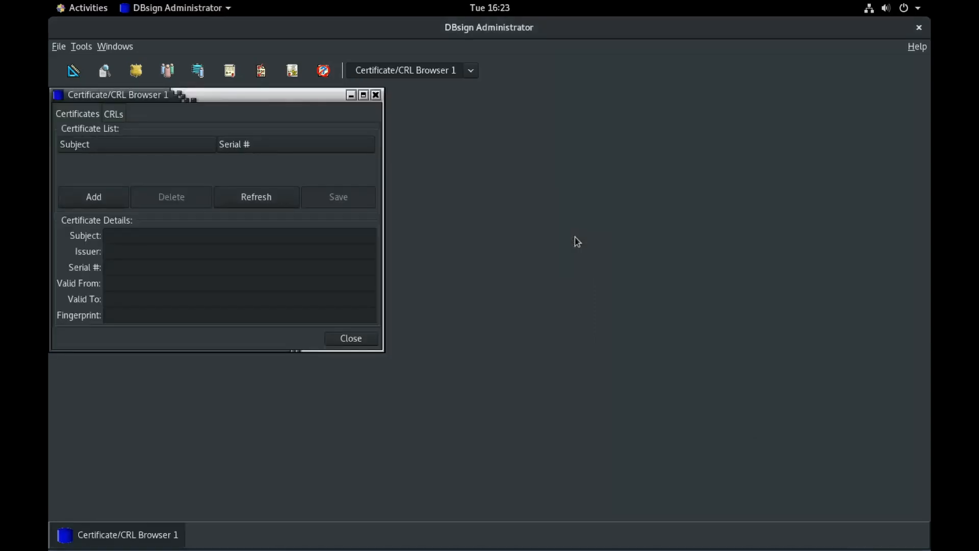
Step: Add /opt/dbsign/certs/DBsignTestCA-1.cer to the browser, then close it
left_click(110, 198)
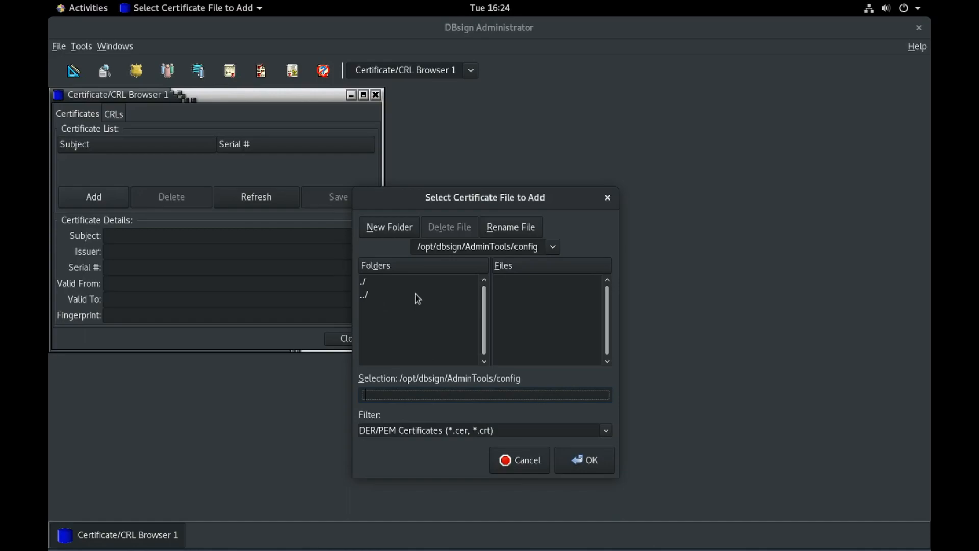
double_click(386, 297)
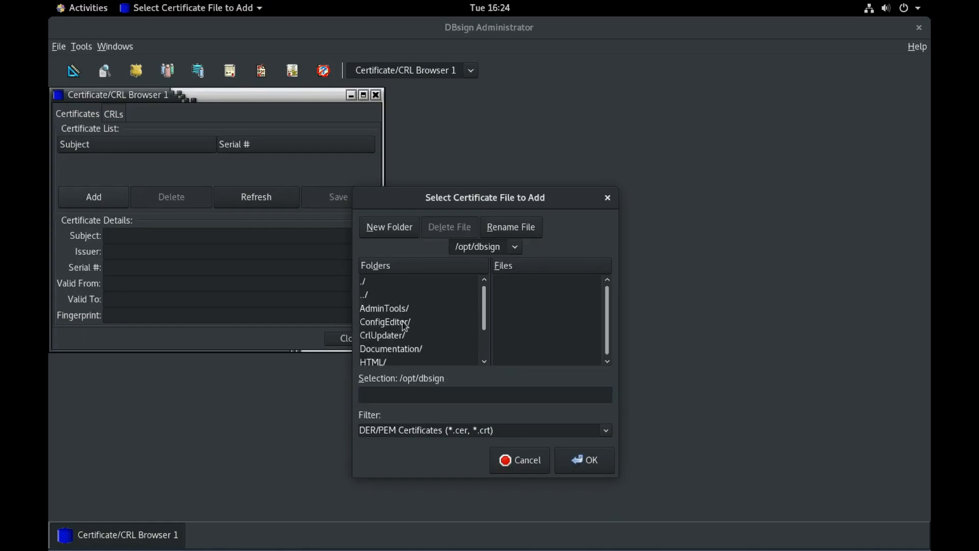
scroll(399, 334, "down", 1)
left_click(384, 333)
double_click(384, 333)
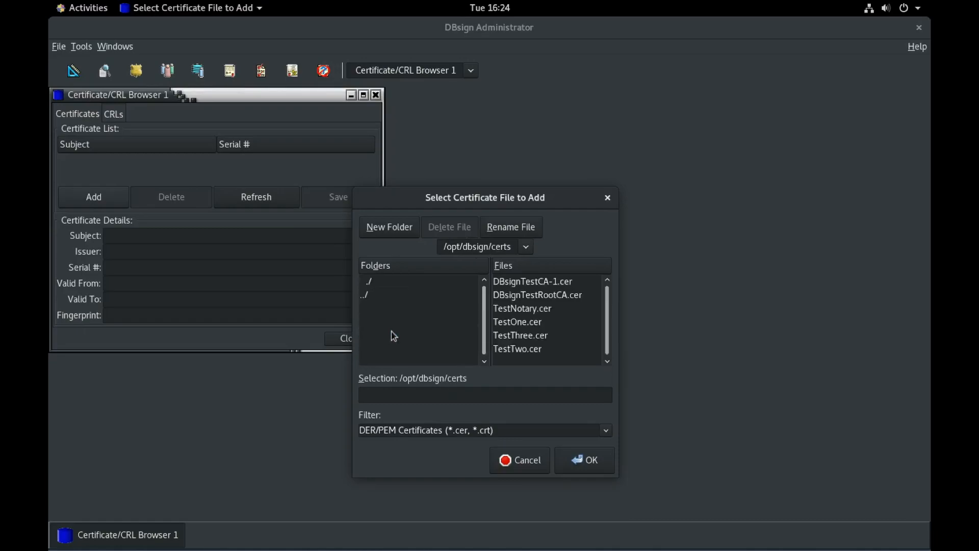
left_click(540, 283)
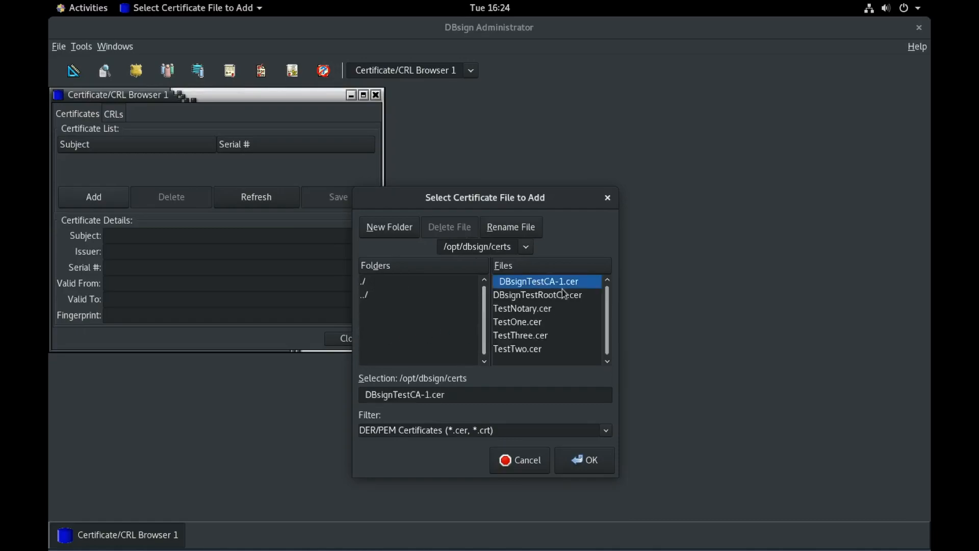
left_click(587, 459)
left_click_drag(383, 351, 432, 406)
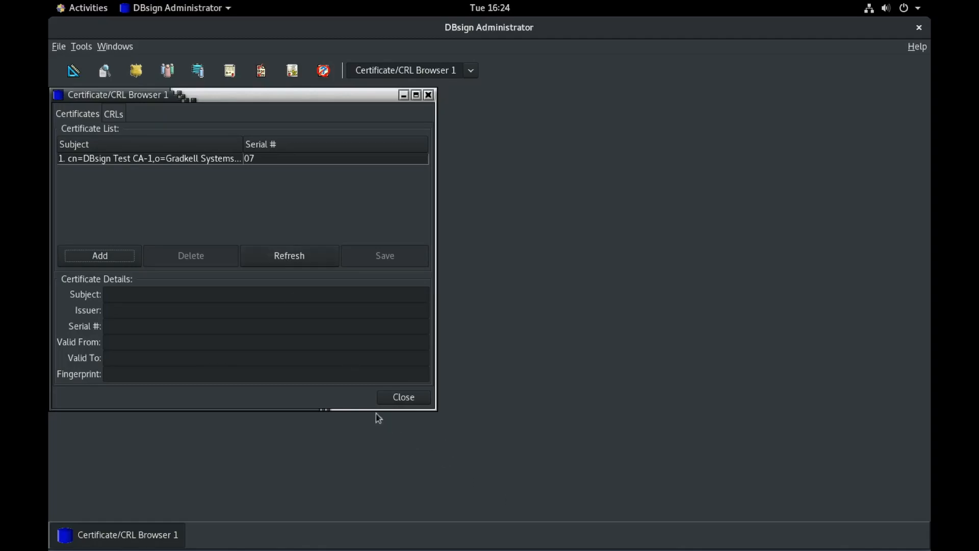
left_click(406, 399)
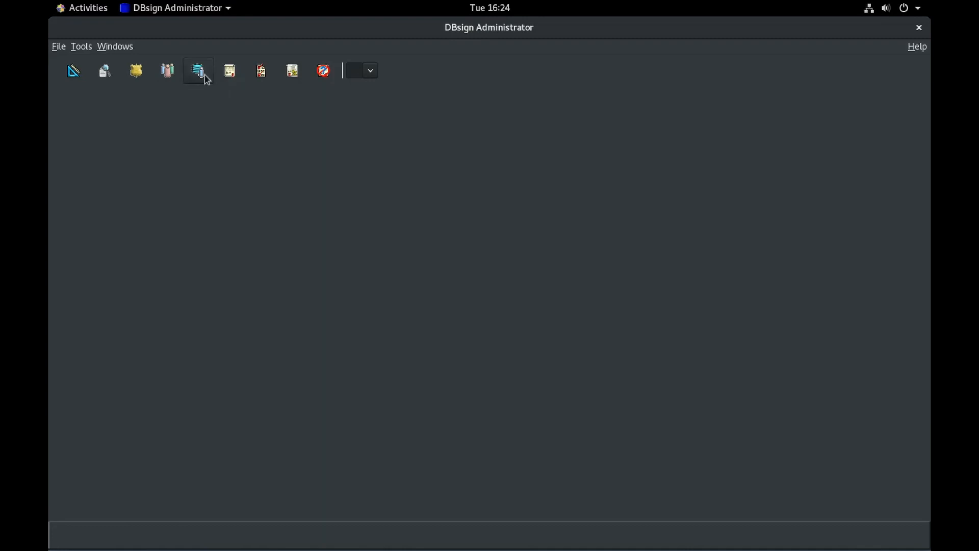
Step: Open the Trusted Certificates Manager on the default database session
left_click(80, 47)
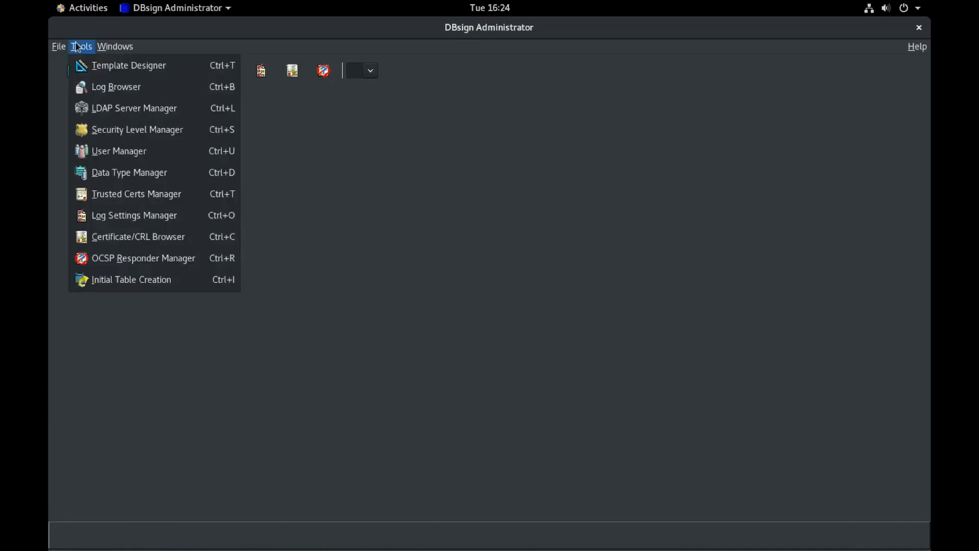
left_click(197, 195)
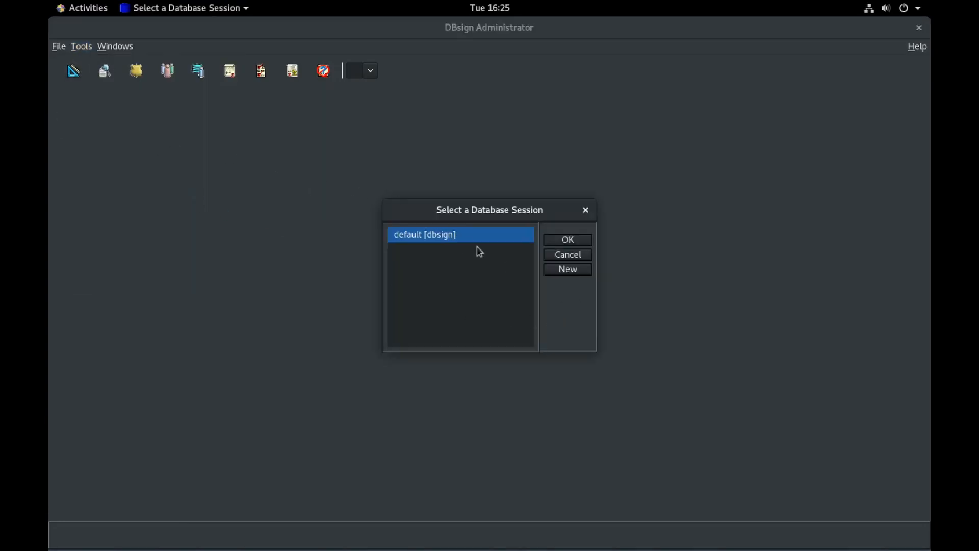
left_click(566, 240)
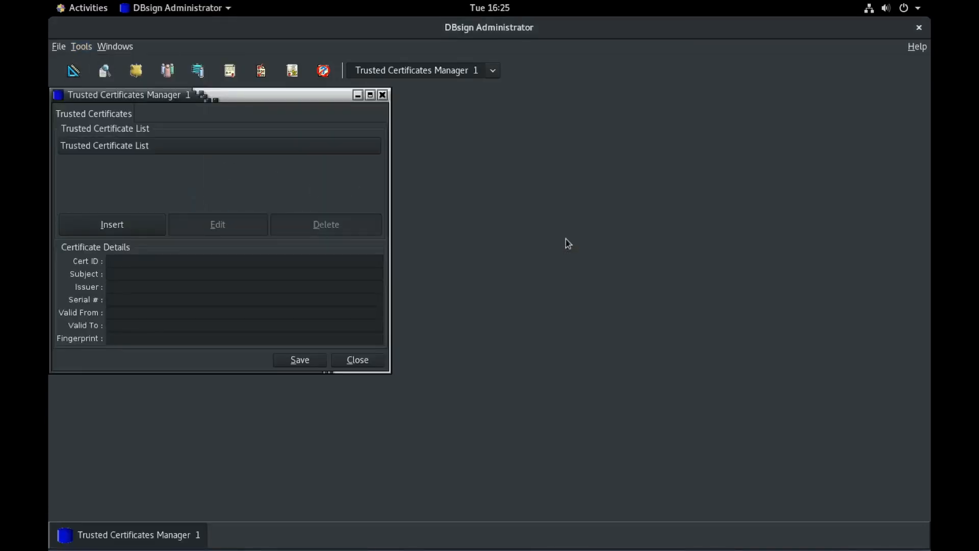
Step: Insert DBsignTestRootCA.cer, accept its fingerprint, and keep the description 'DBsign Test Root CA'
left_click(105, 229)
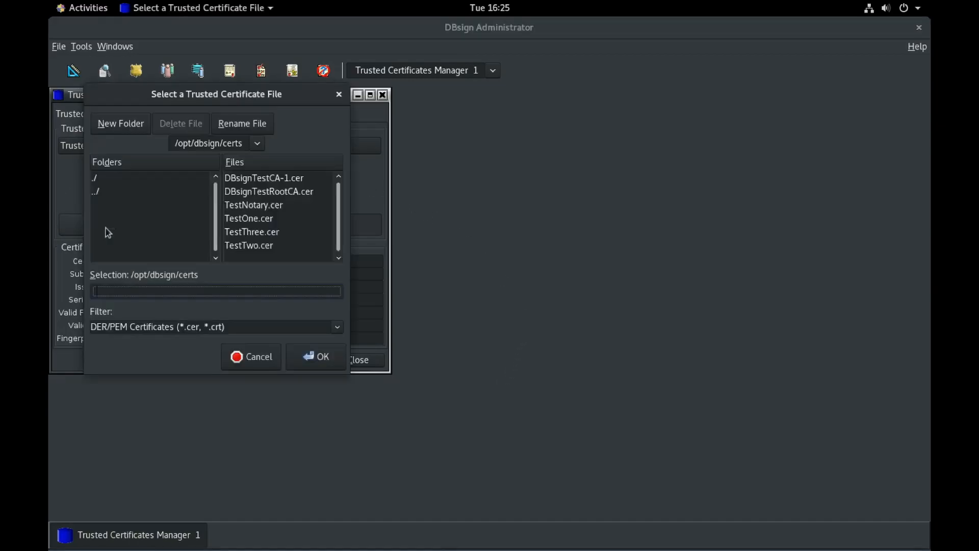
left_click(287, 197)
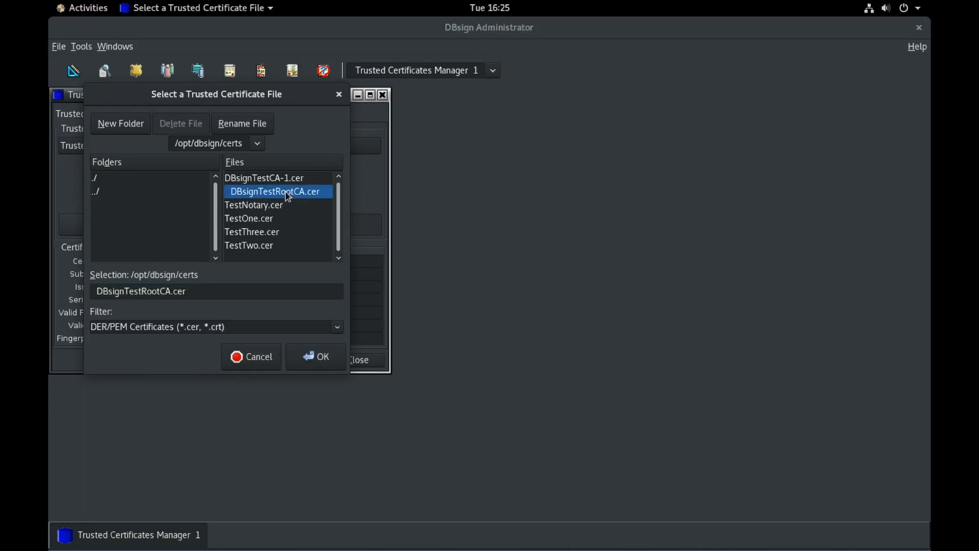
left_click(323, 360)
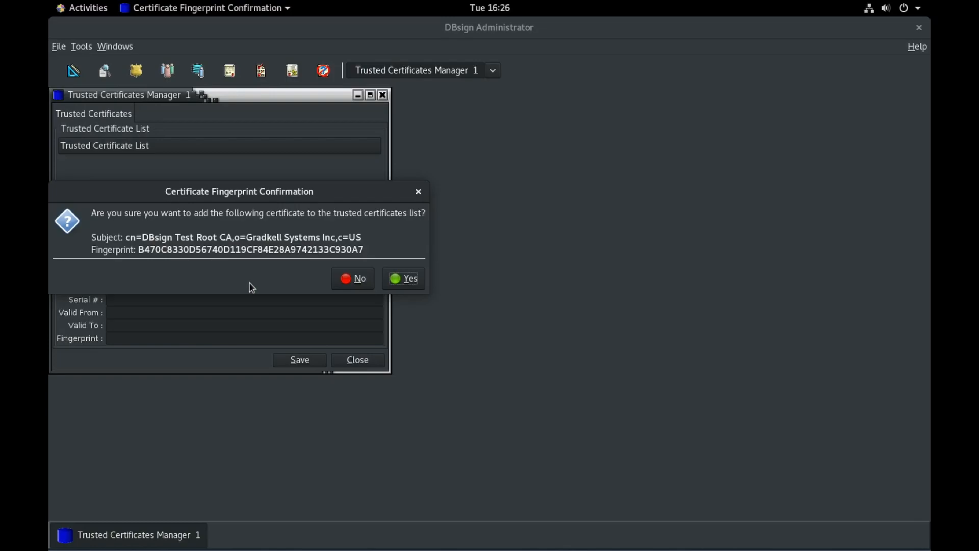
left_click(408, 284)
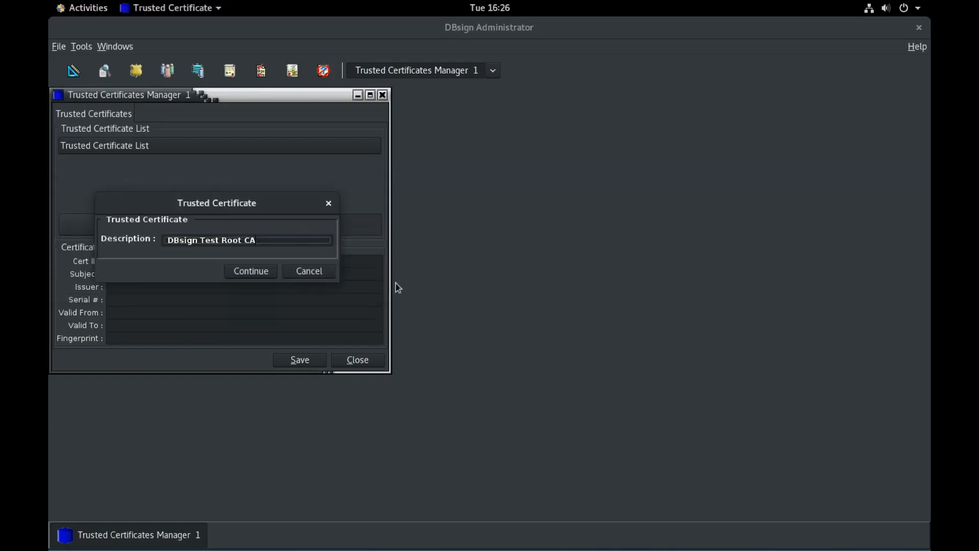
left_click_drag(179, 239, 273, 240)
left_click(274, 239)
left_click(254, 274)
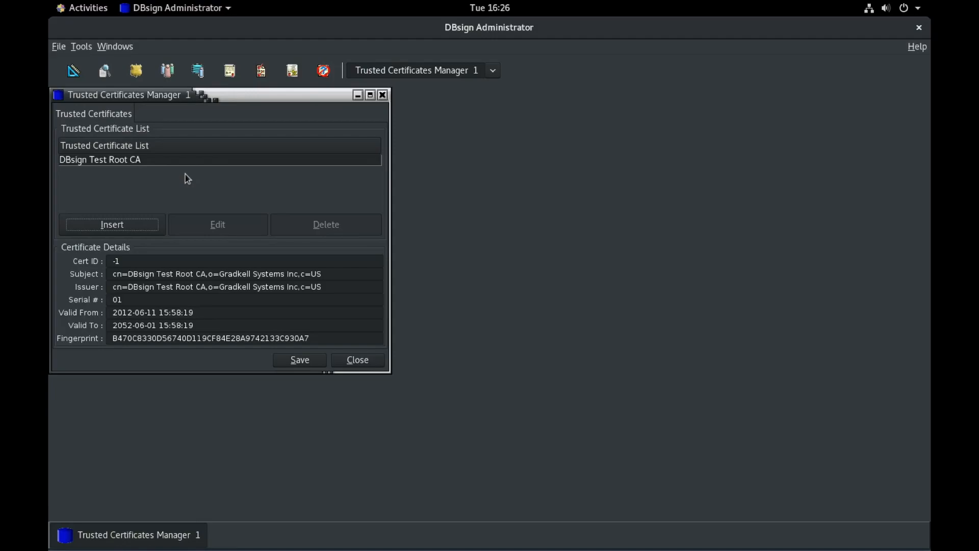
Step: Save the trusted certificate list containing DBsign Test Root CA, bringing up the save-and-sign prompt
left_click(306, 363)
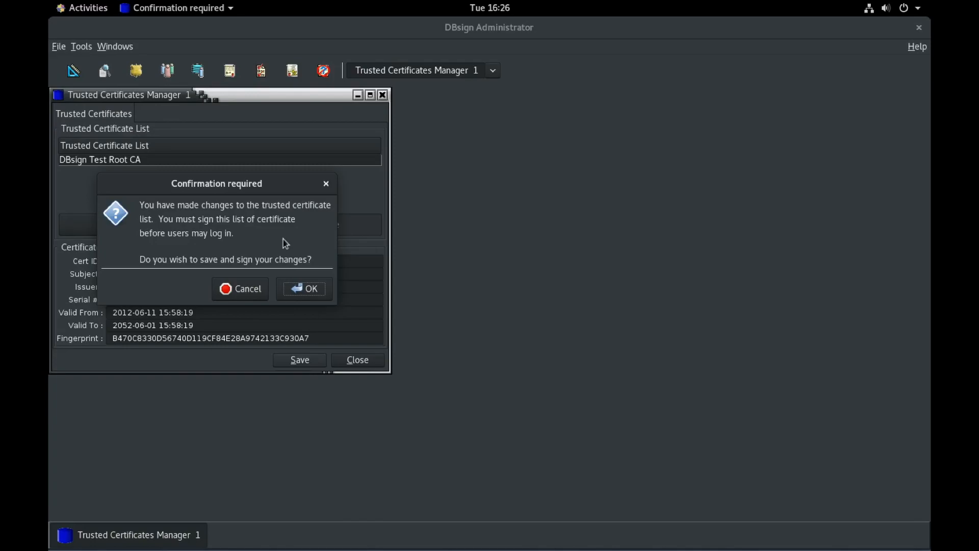
Step: Confirm signing the updated trusted certificate list and dismiss the Operation Complete notice
left_click(308, 289)
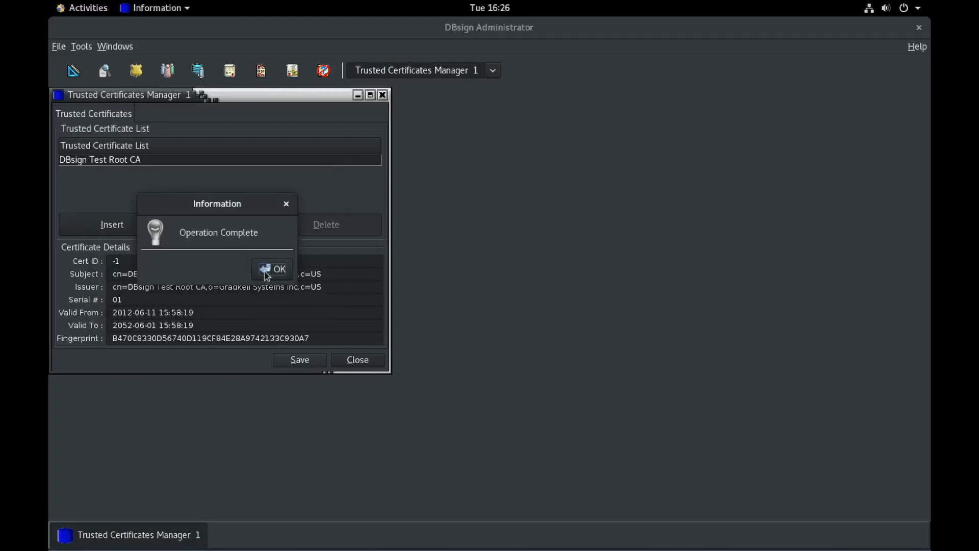
left_click(272, 269)
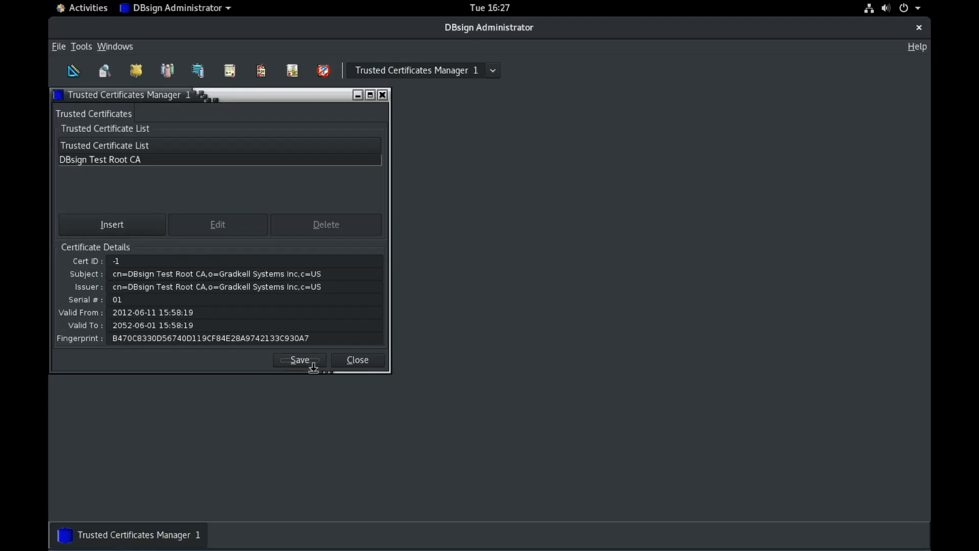
Step: Close the Trusted Certificates Manager window
left_click(358, 362)
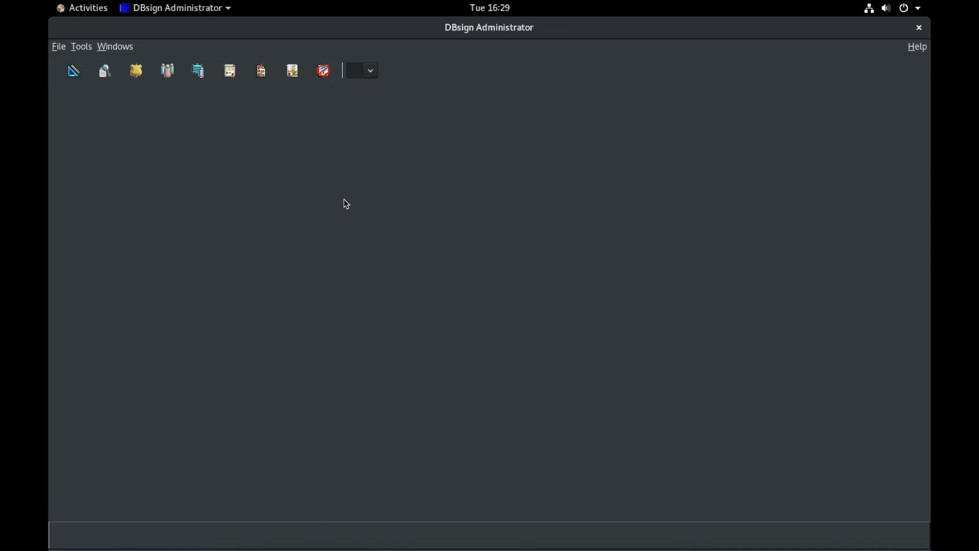
Step: Launch the Template Designer and accept the default database session
left_click(73, 71)
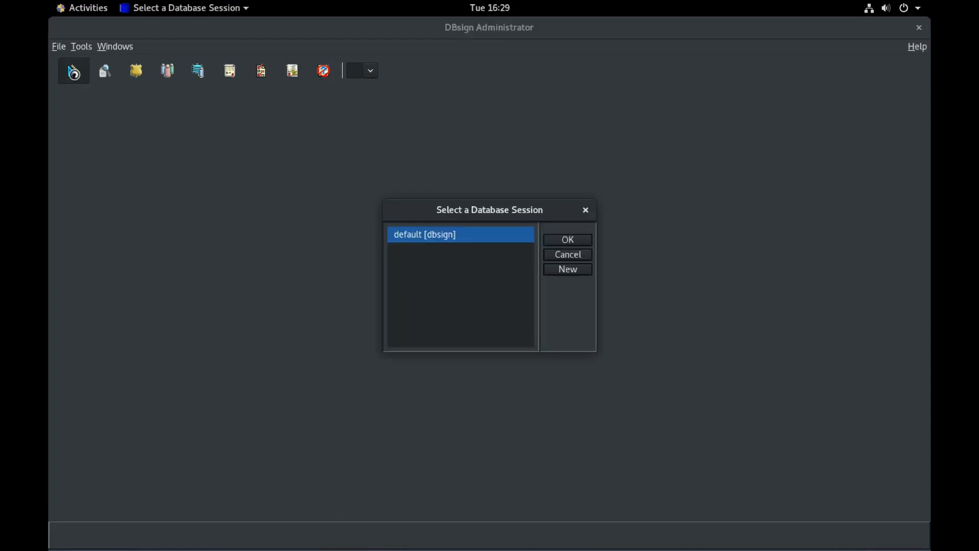
left_click(577, 239)
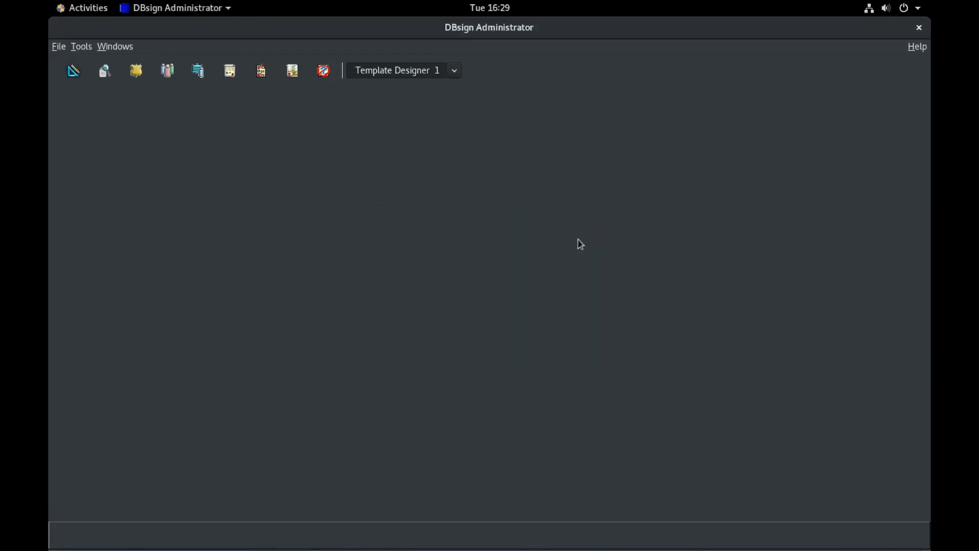
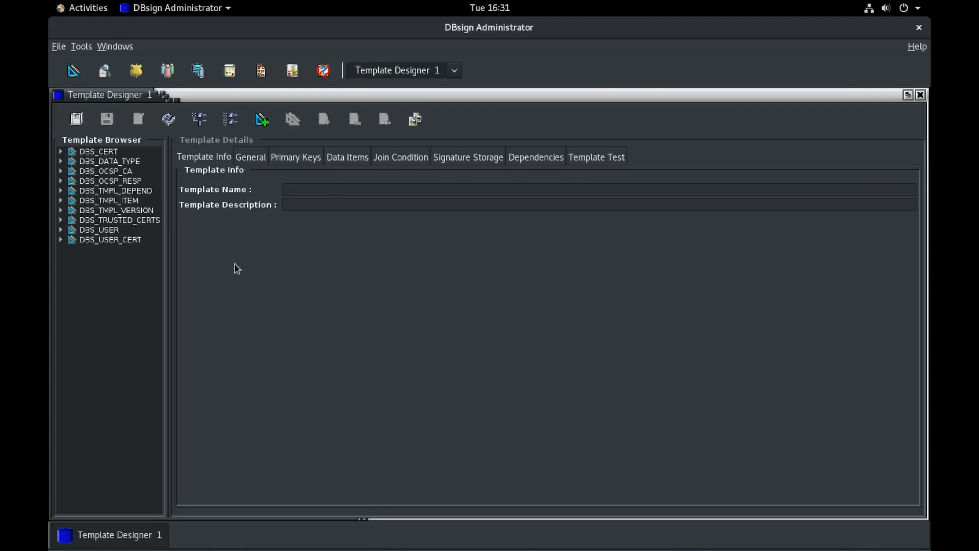
Step: Sign all templates in the Template Designer and acknowledge the Signing complete message
left_click(416, 120)
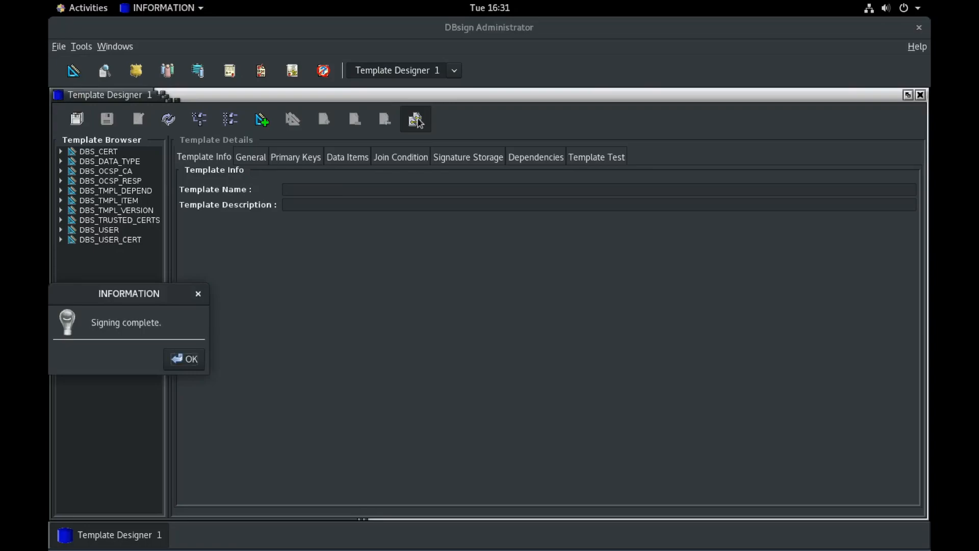
left_click(194, 358)
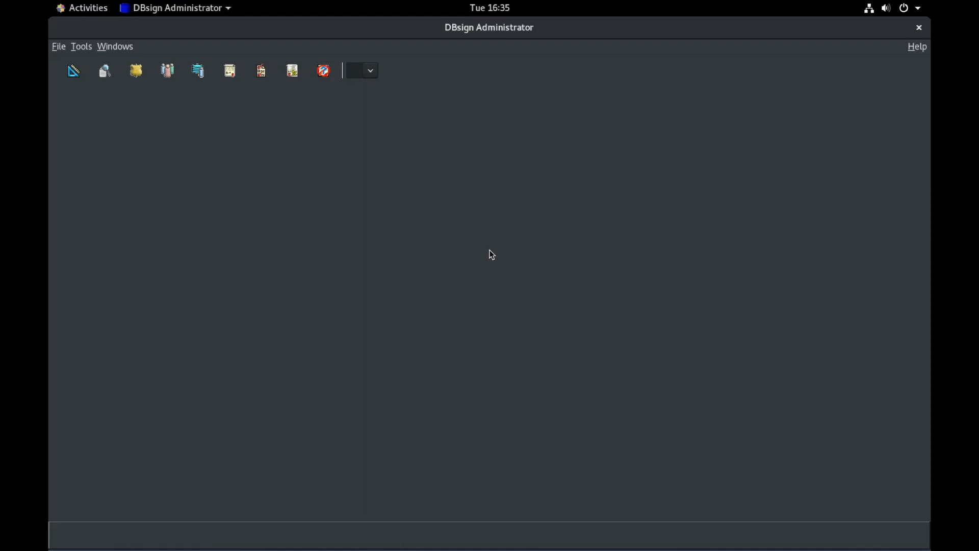
Step: Open User Manager on the default [dbsign] session, query existing users, and start the User Settings Wizard
left_click(82, 48)
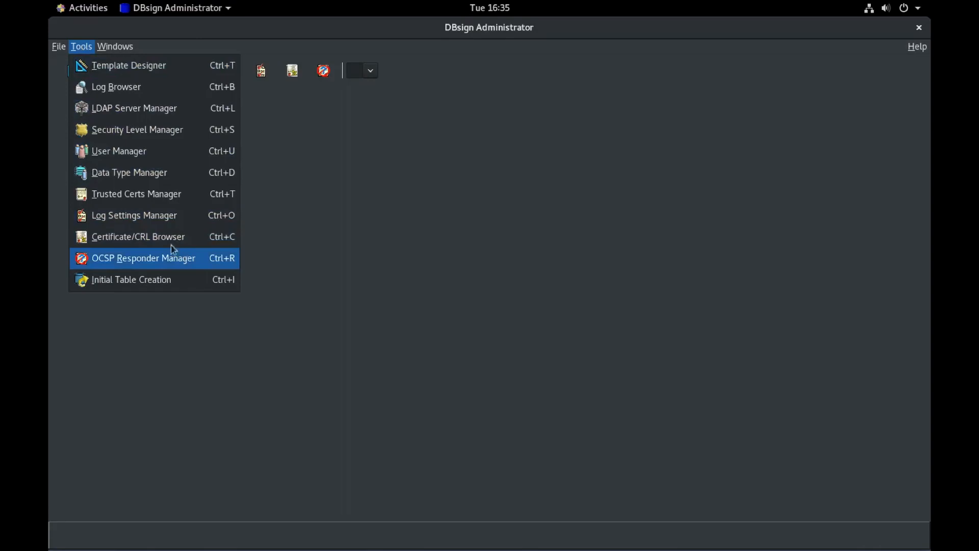
left_click(153, 156)
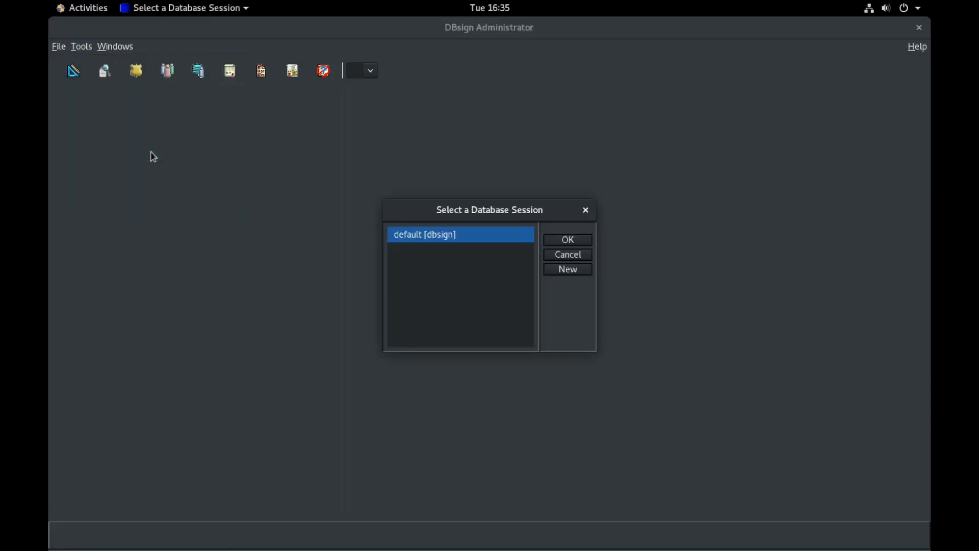
left_click(575, 240)
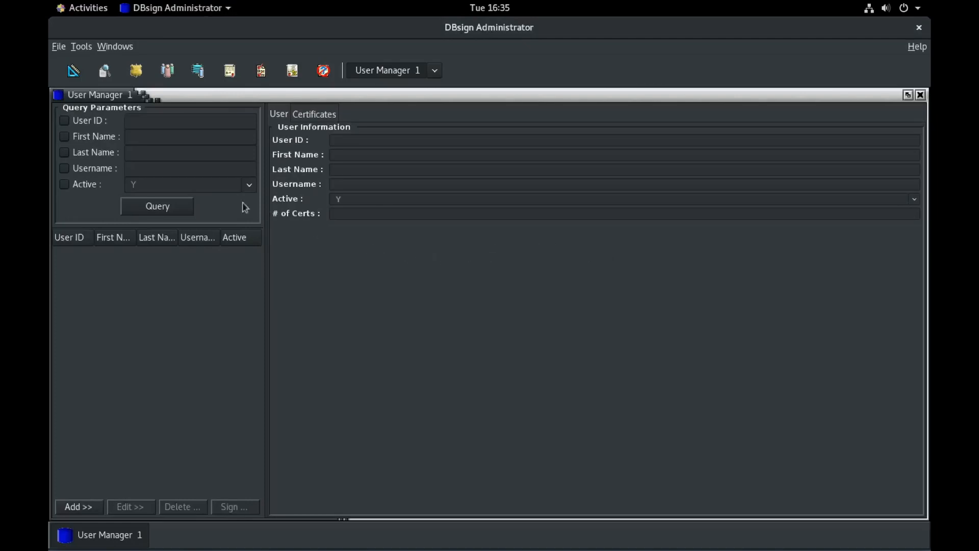
left_click(171, 206)
left_click(79, 509)
left_click_drag(426, 26, 301, 126)
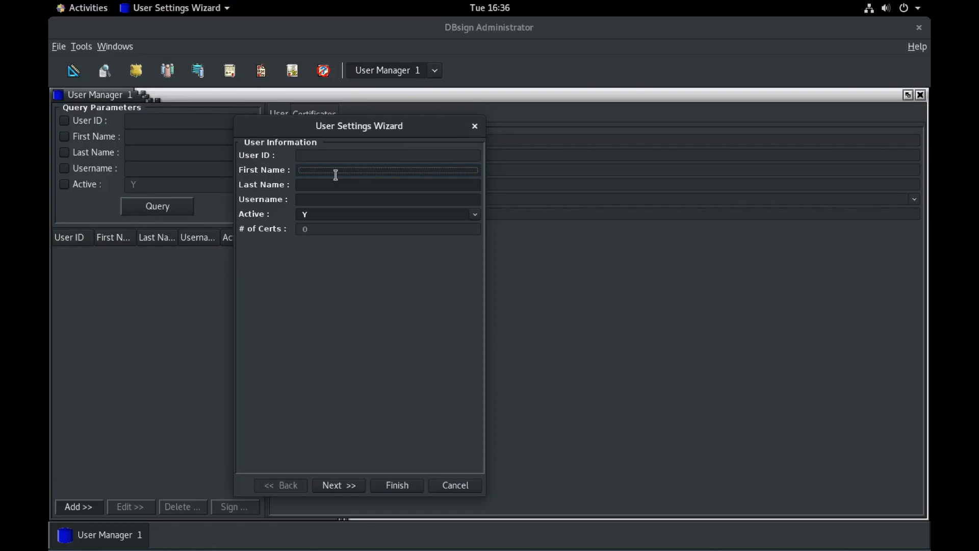
Step: Enter First Name DBsign, Last Name Notary and Username notary in the User Settings Wizard
type("DBsign")
key("Tab")
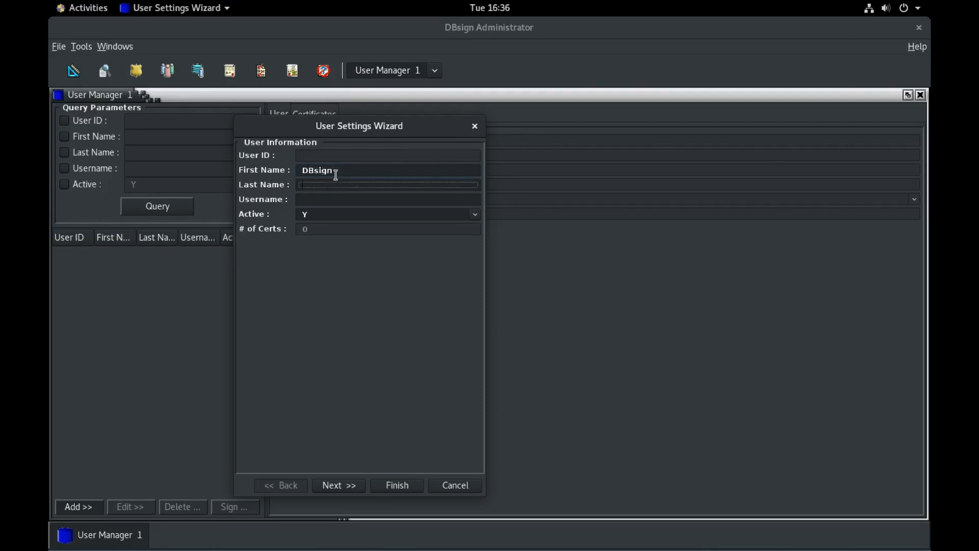
type("No")
type("ar")
key("BackSpace")
key("BackSpace")
key("BackSpace")
type("tary")
key("Tab")
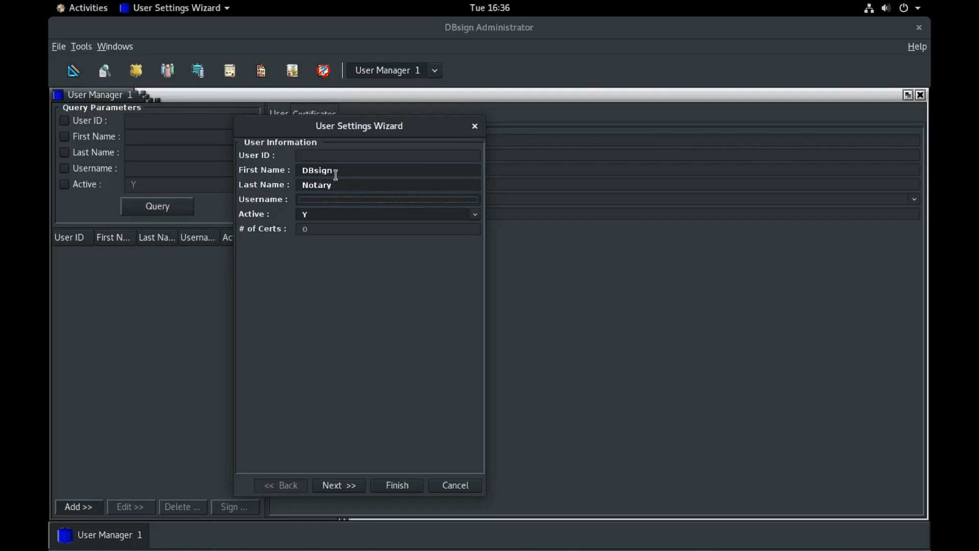
type("notary")
Step: Add a new user certificate from /opt/dbsign/certs/TestNotary.cer and open its security level choices
left_click(338, 486)
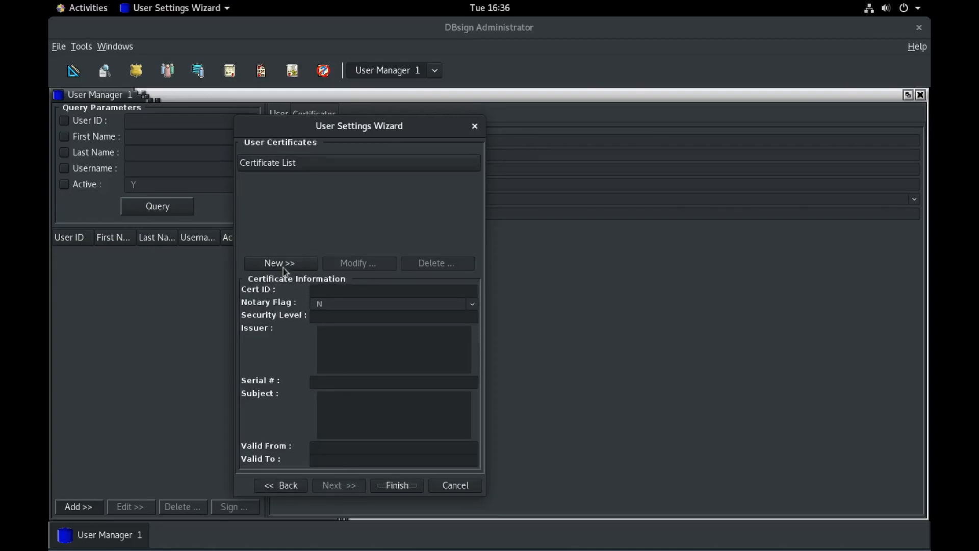
left_click(281, 263)
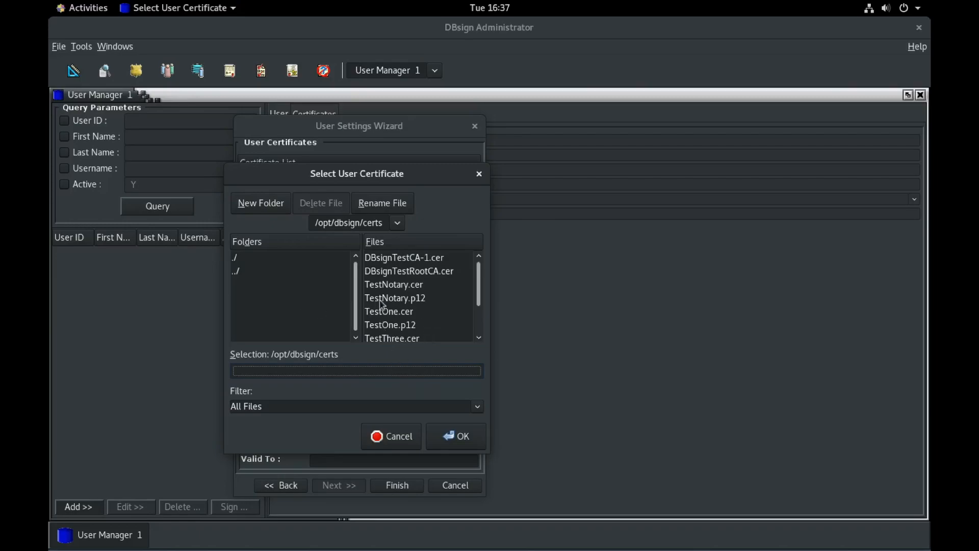
left_click(417, 287)
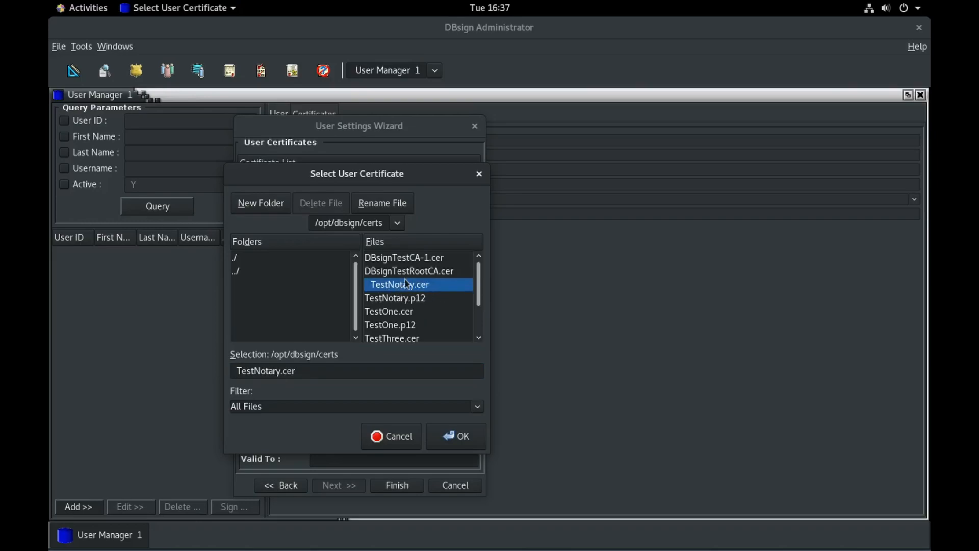
left_click(460, 439)
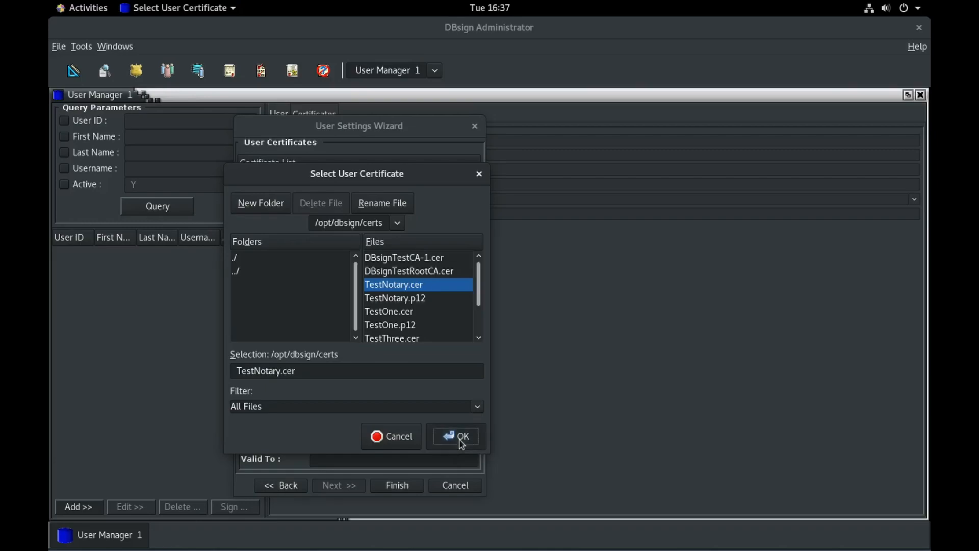
left_click(516, 267)
left_click(516, 267)
left_click(517, 268)
Step: Set the certificate to Level 10 Security, Is Notary Y, description 'DBsign Notary Signing Cert', and confirm
left_click(515, 280)
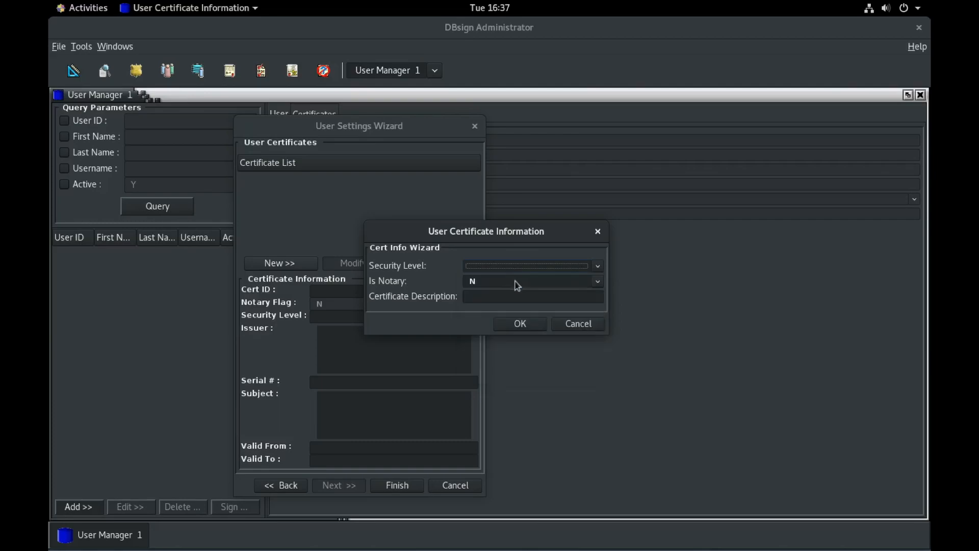
left_click(599, 268)
scroll(556, 343, "down", 1)
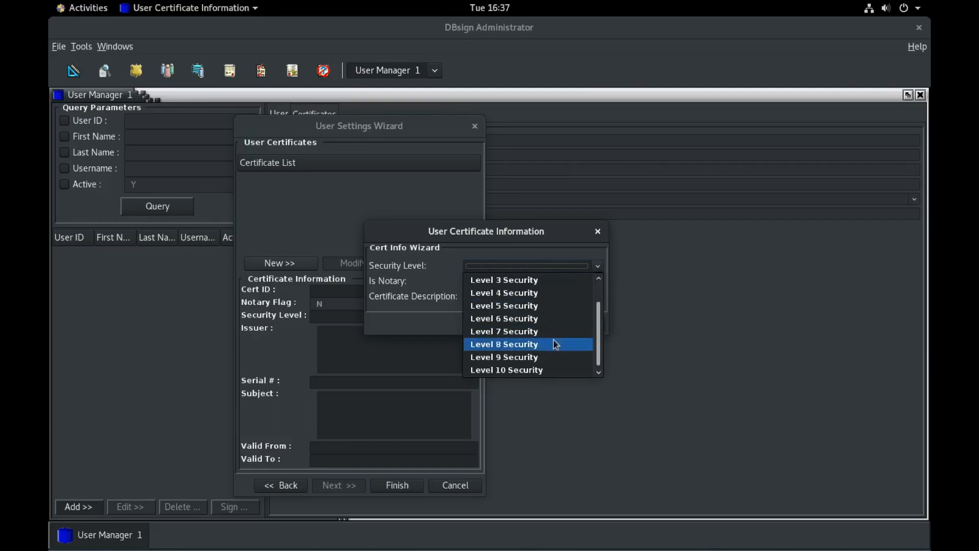
left_click(536, 370)
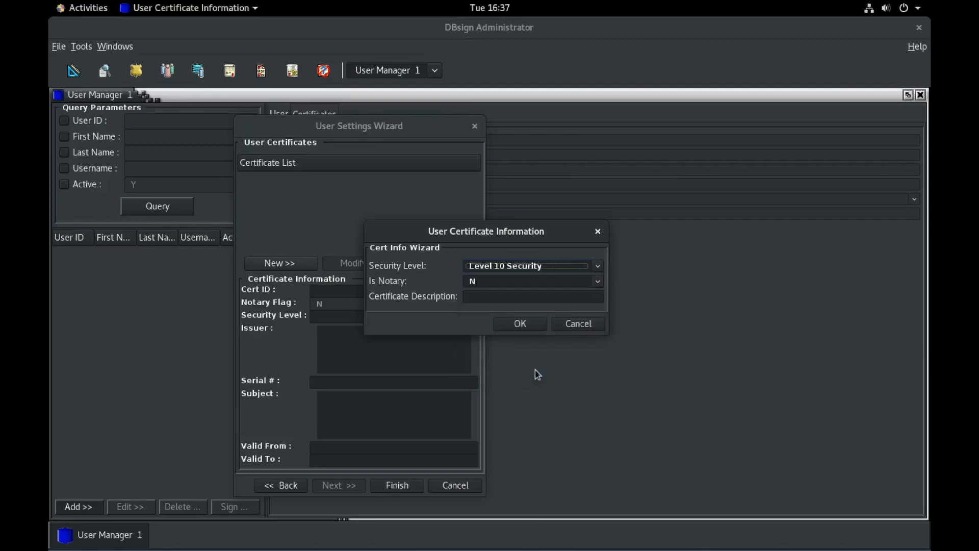
left_click(597, 282)
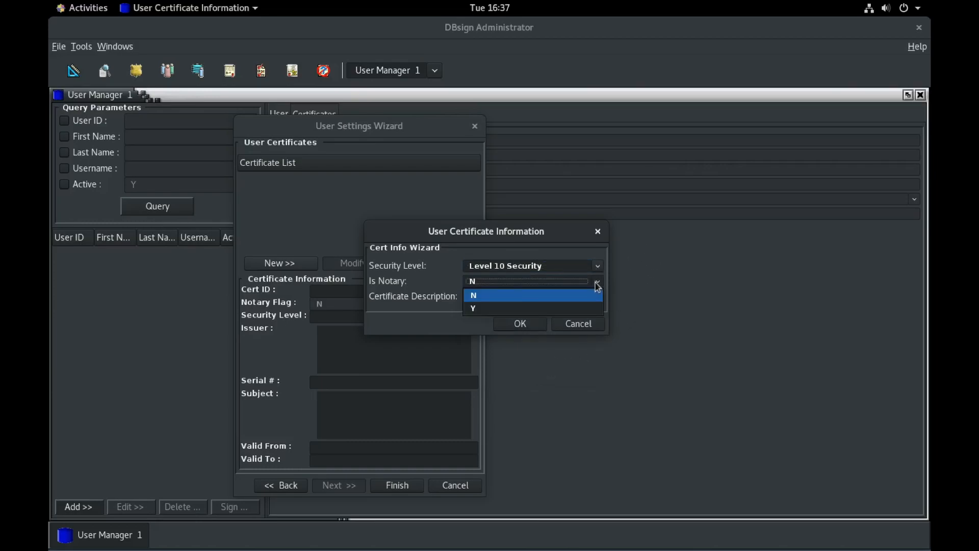
left_click(537, 308)
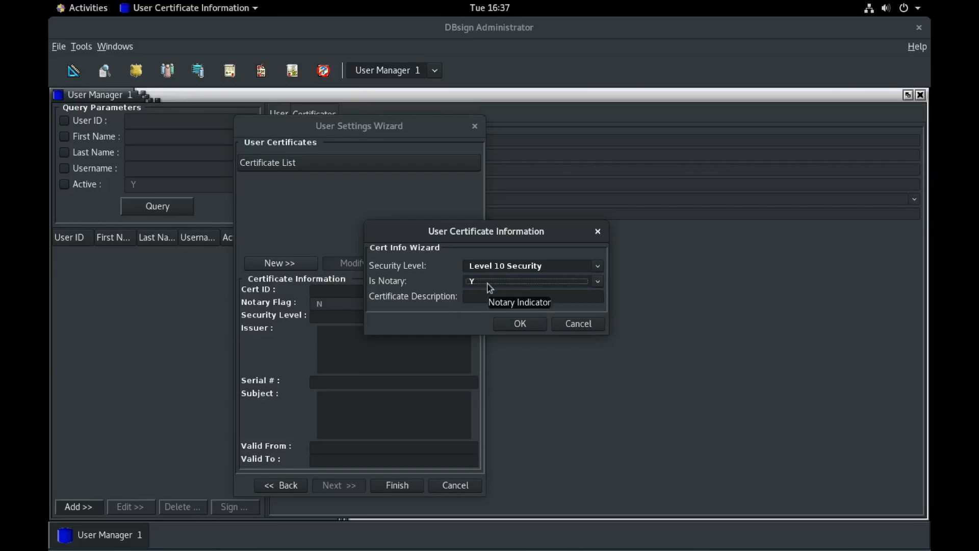
left_click(488, 300)
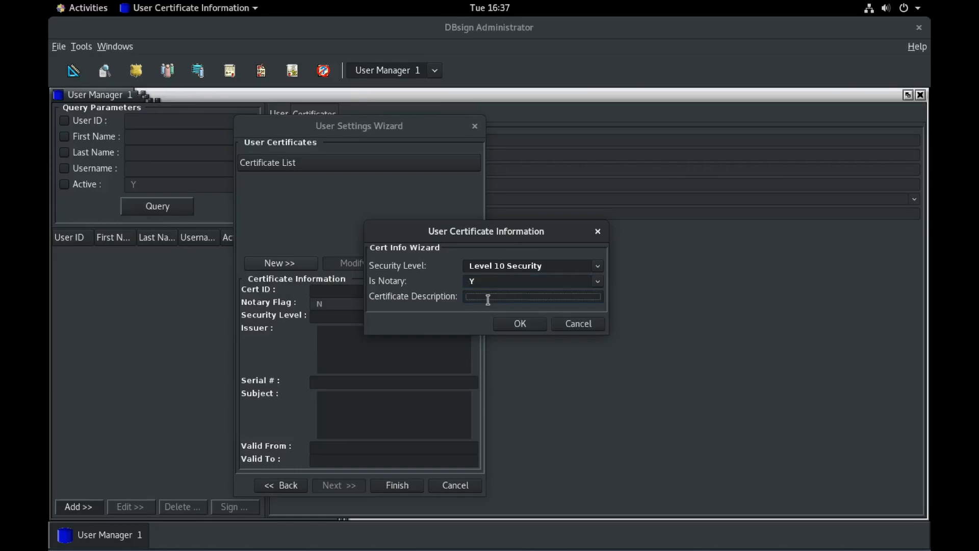
type("DBsign Notary Signing Cert")
left_click(520, 323)
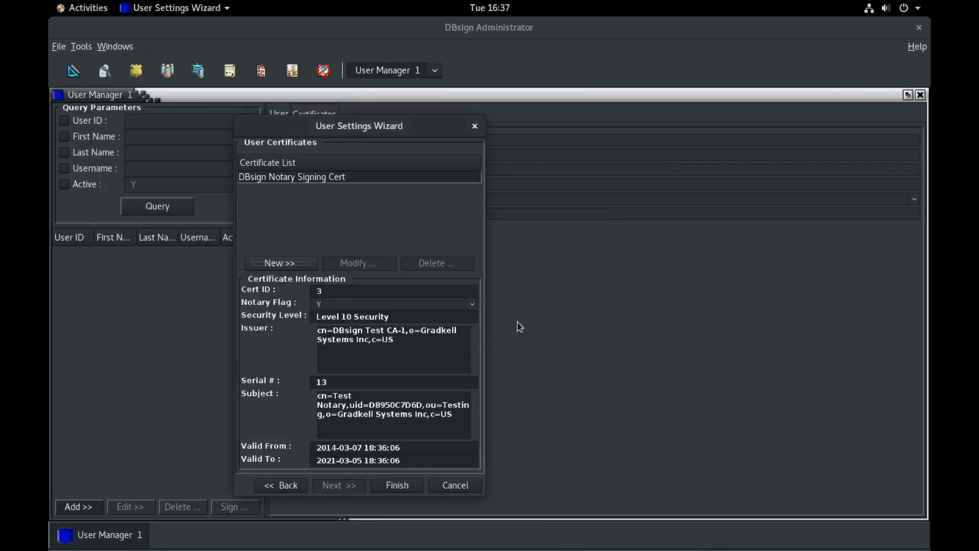
Step: Finish creating the notary user, sign its user record, and dismiss Operation Complete
left_click(400, 486)
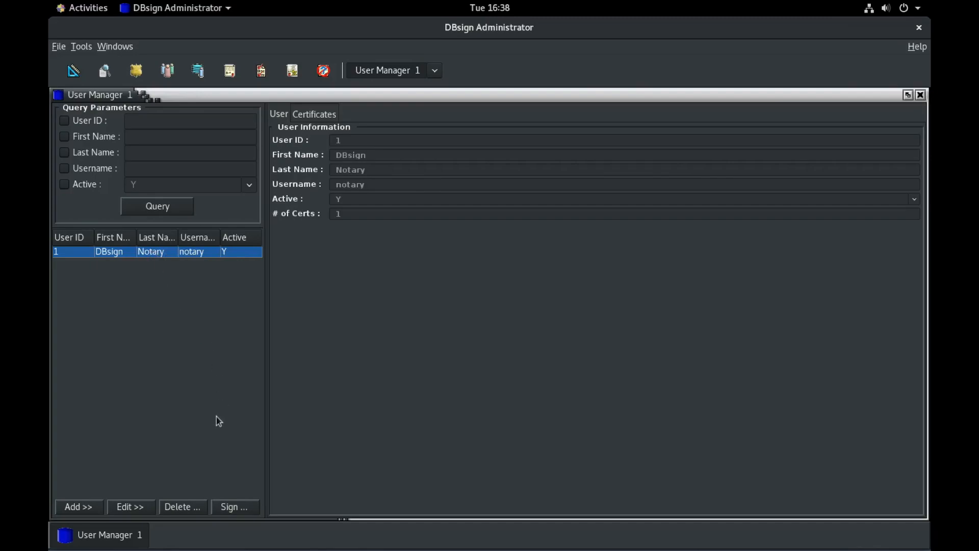
left_click(234, 509)
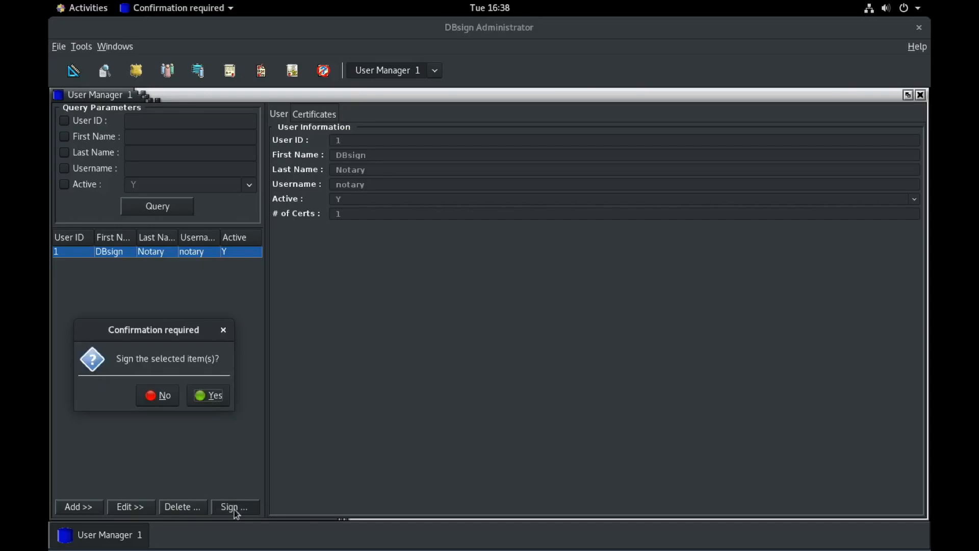
left_click(209, 397)
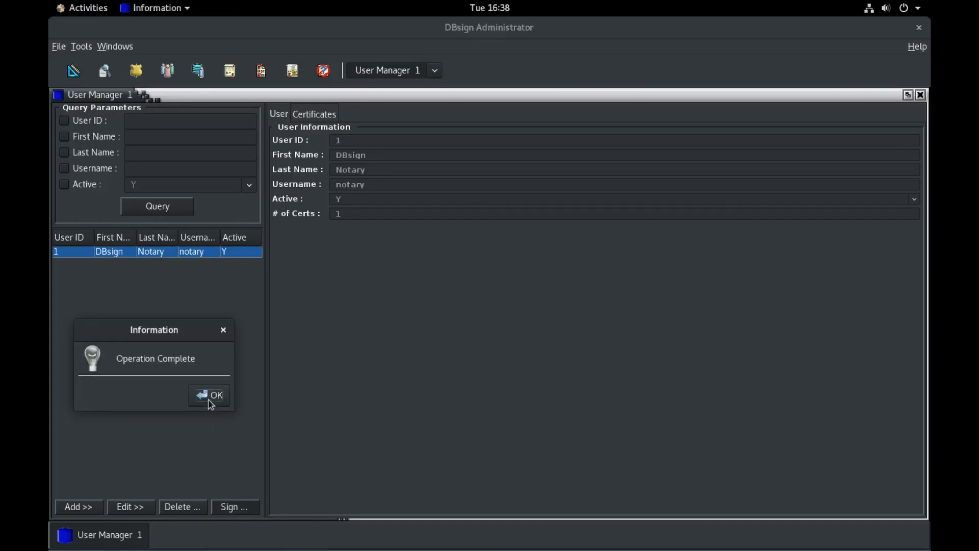
left_click(211, 399)
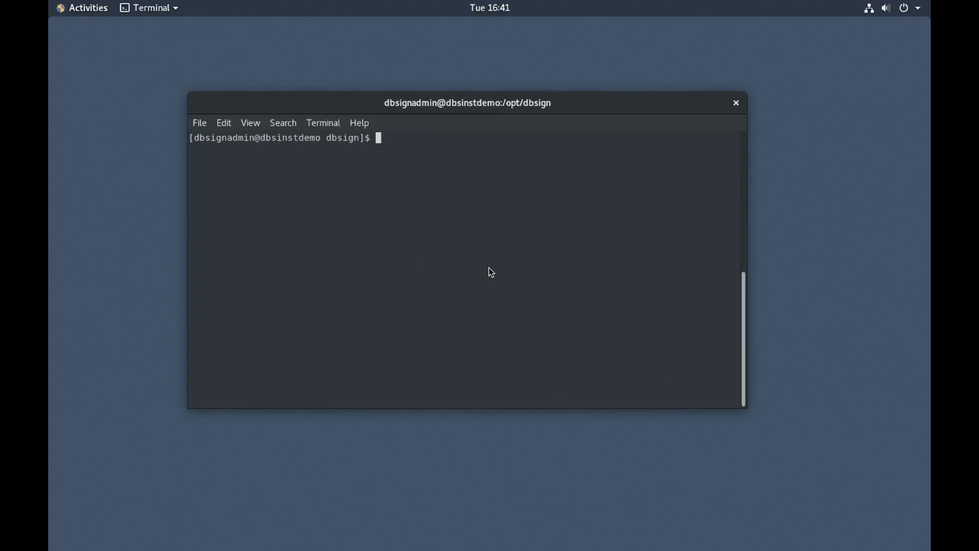
Step: List the contents of /opt/dbsign with ls
type("ls")
key("Return")
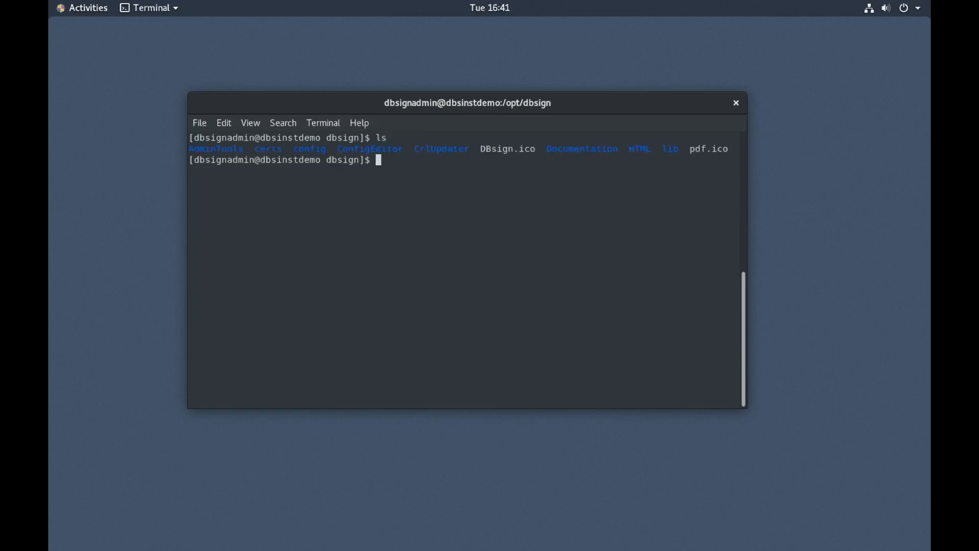
left_click_drag(195, 148, 241, 148)
left_click(240, 148)
Step: Launch the editor with java -jar ConfigEditor/DBsignConfigEditor.jar
type("java -jar Con")
key("Tab")
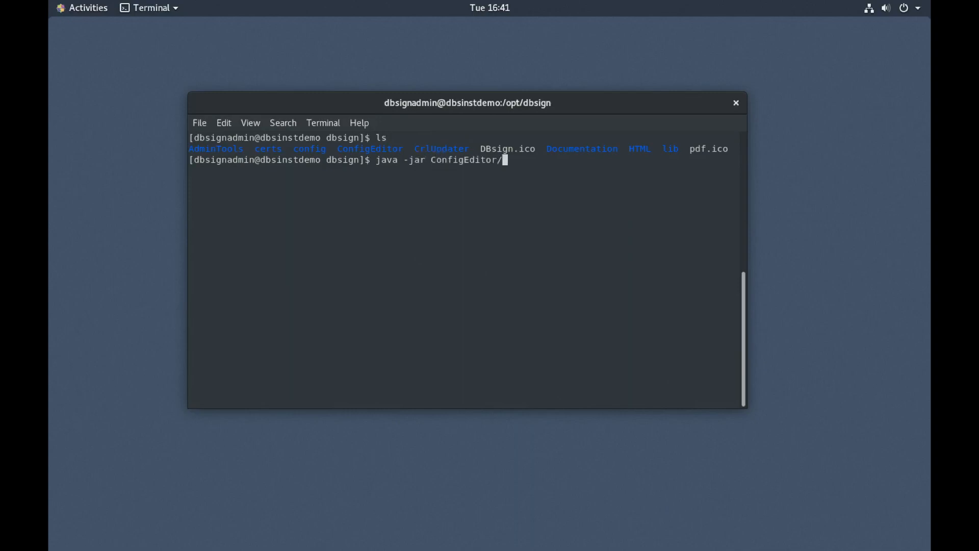
type("C")
key("BackSpace")
type("DB")
key("Tab")
key("Return")
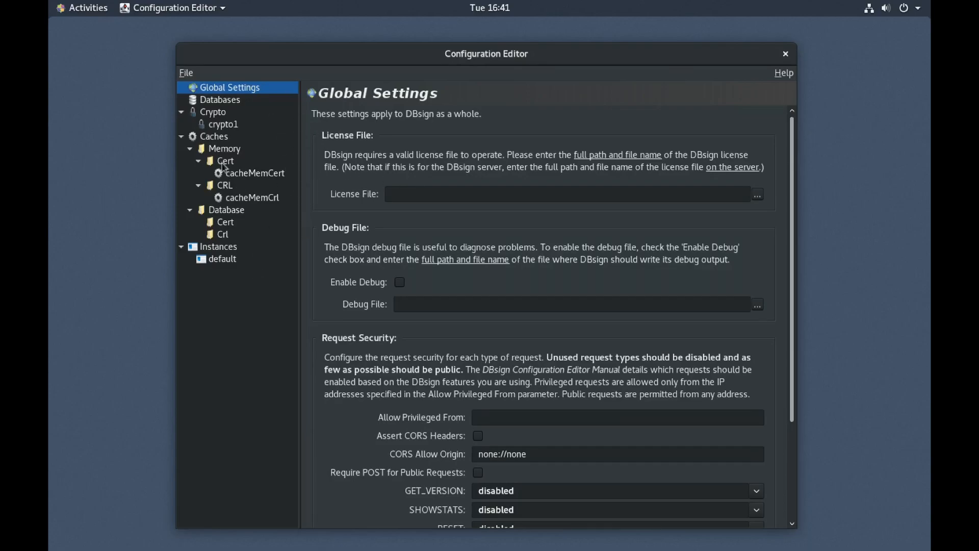
Step: Open DBsign.cfg from the hidden .DBsign/AdminTools folder
left_click(186, 73)
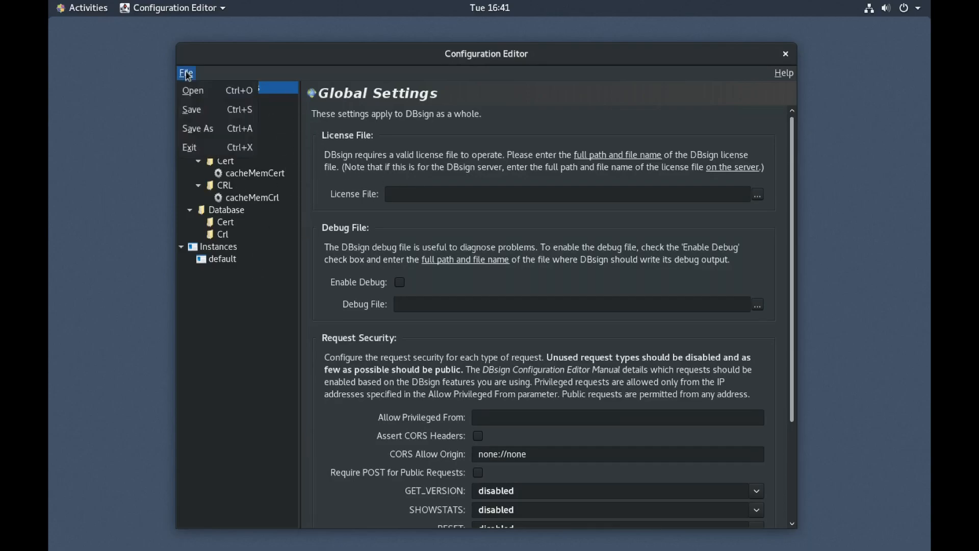
left_click(211, 93)
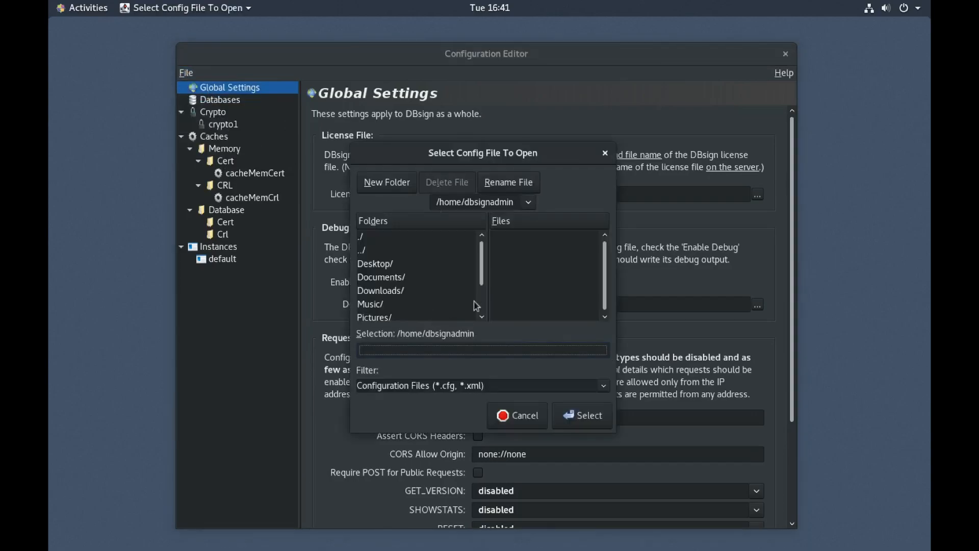
left_click_drag(467, 155, 426, 133)
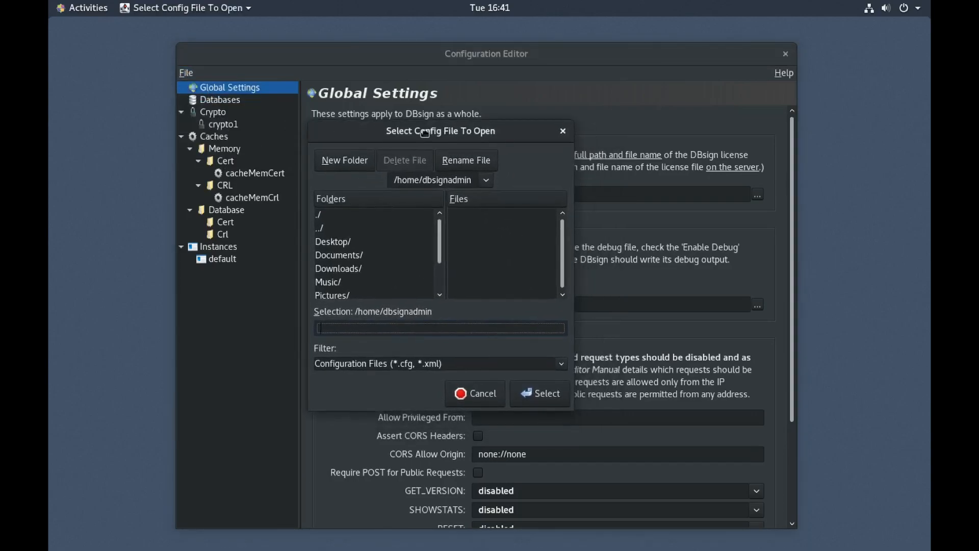
mouse_move(443, 252)
left_mouse_down()
mouse_move(444, 284)
mouse_move(442, 245)
left_mouse_up()
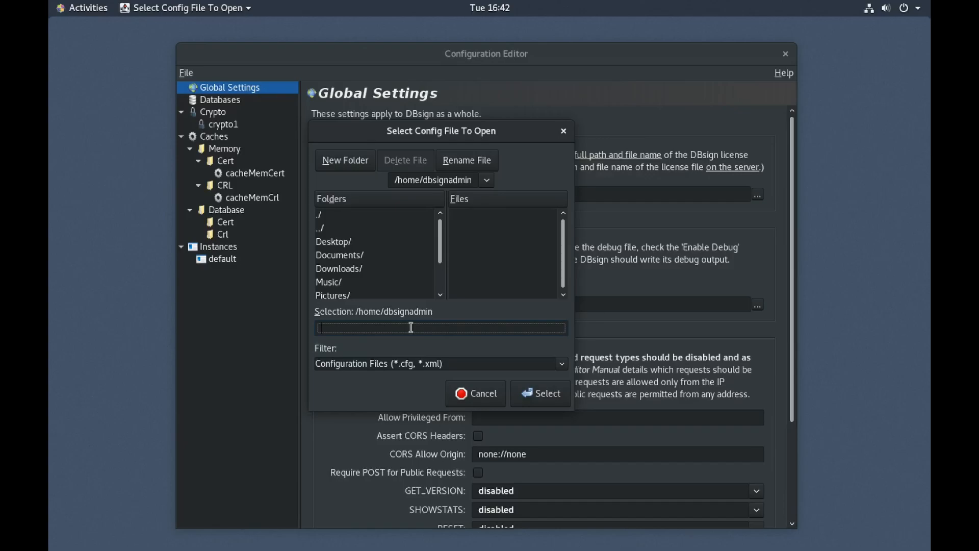
type("DBsign")
key("Return")
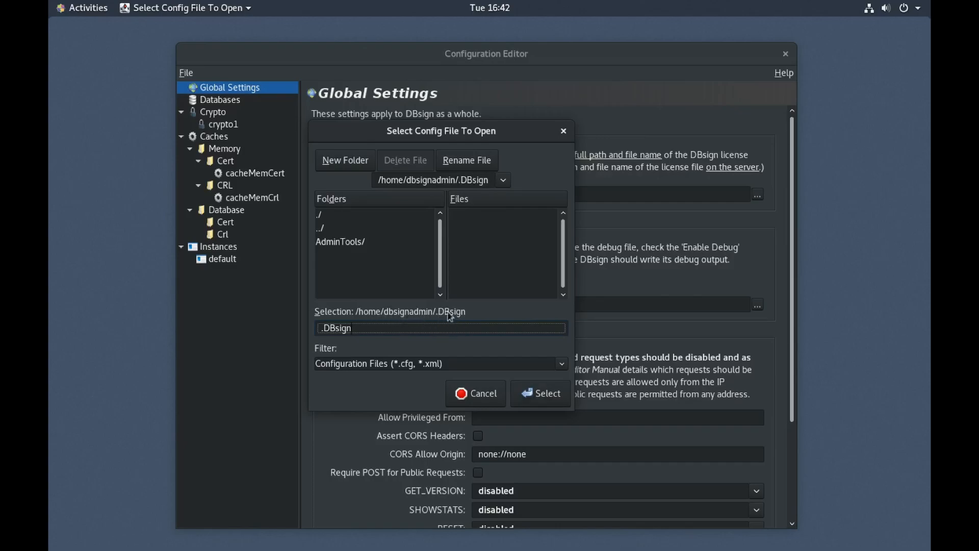
double_click(327, 243)
left_click(483, 217)
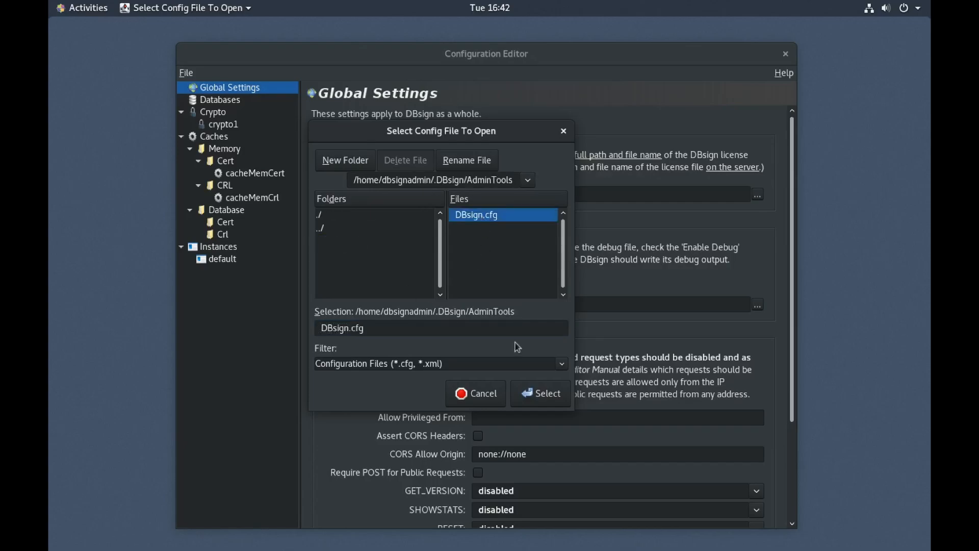
left_click(548, 403)
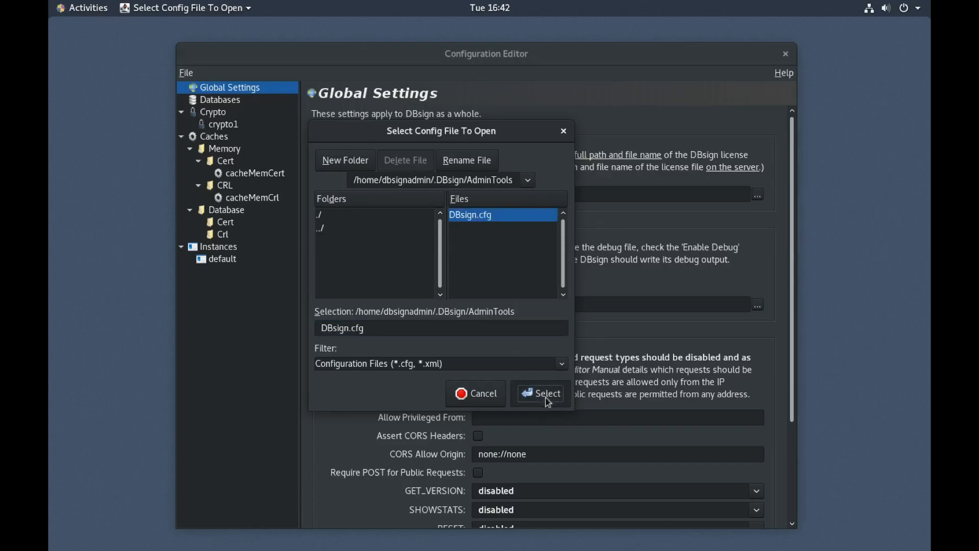
Step: Review the mysql-dev database, p12 key file, cache, default instance and Databases sections, ending on Global Settings
left_click(234, 112)
left_click(217, 137)
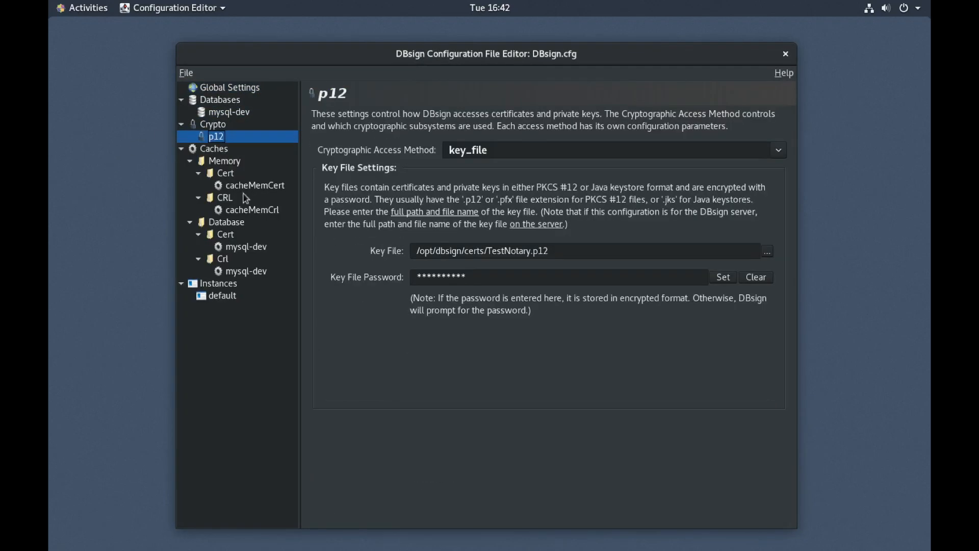
left_click(244, 271)
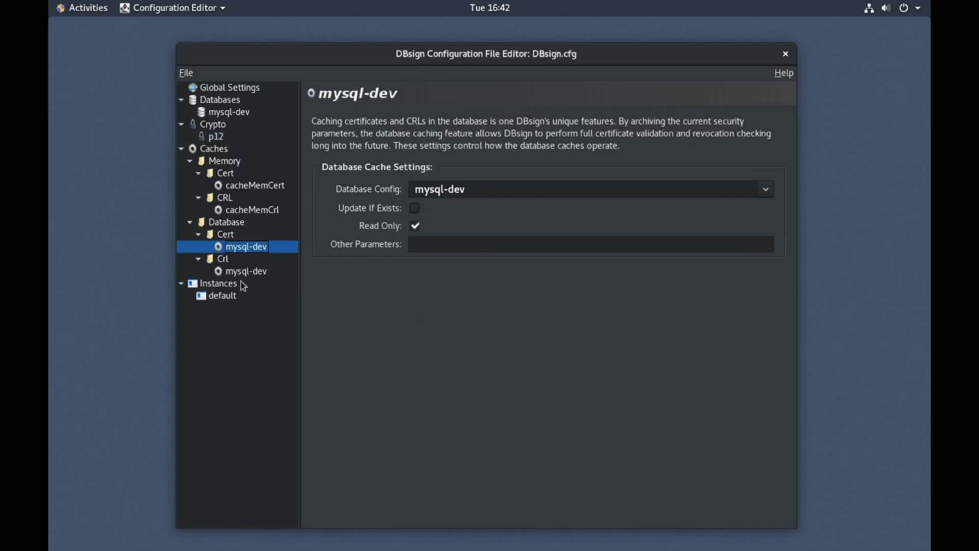
left_click(227, 297)
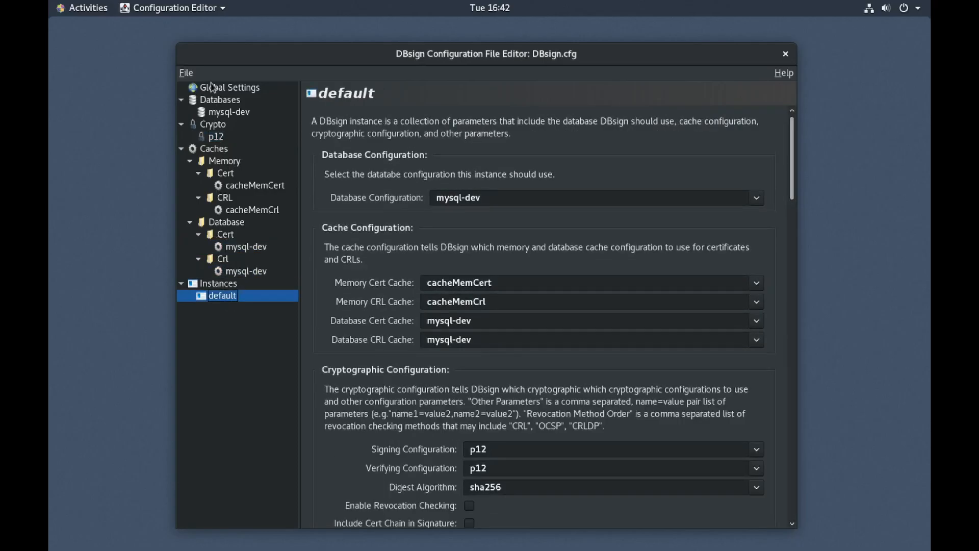
left_click(225, 87)
left_click(221, 100)
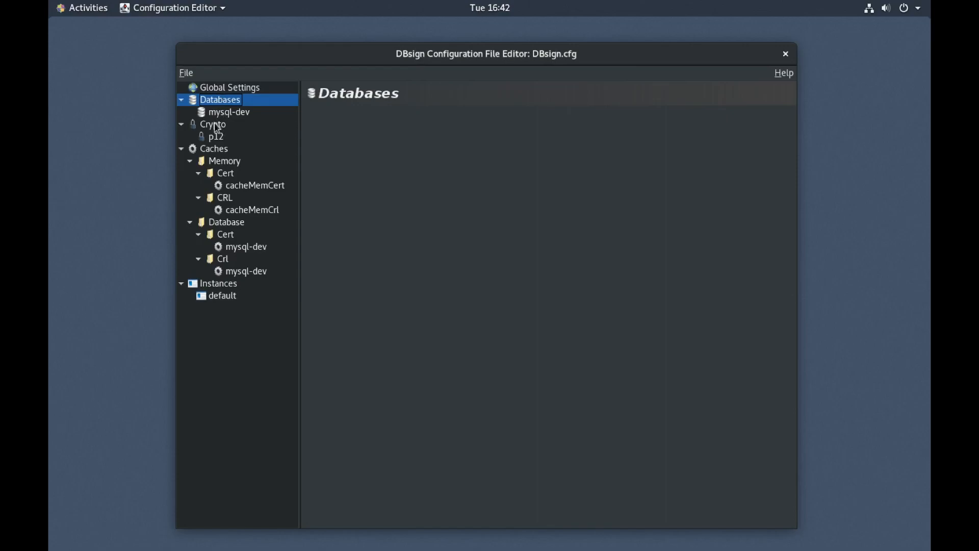
left_click(226, 92)
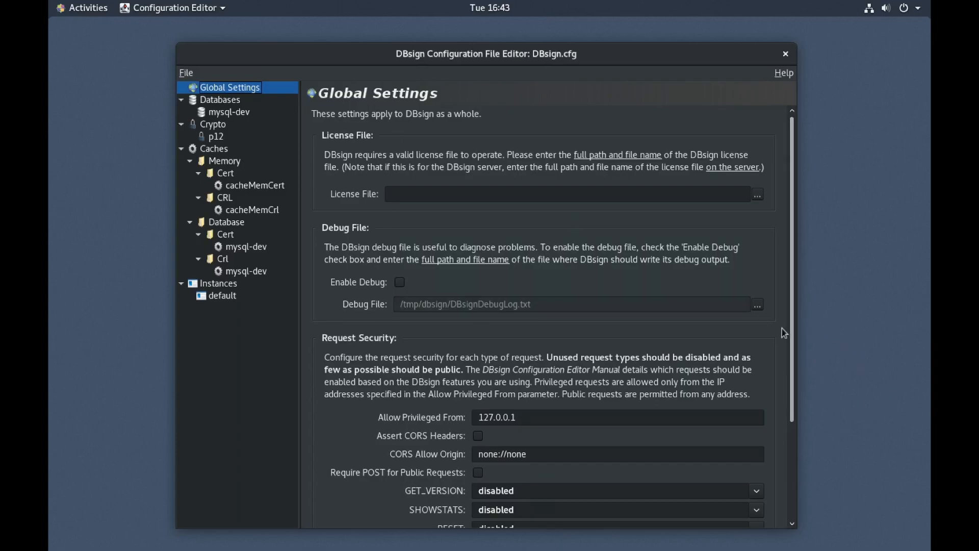
Step: Scroll Global Settings down to Request Security and expand the SHOWSTATS access level list
left_click_drag(794, 332, 814, 443)
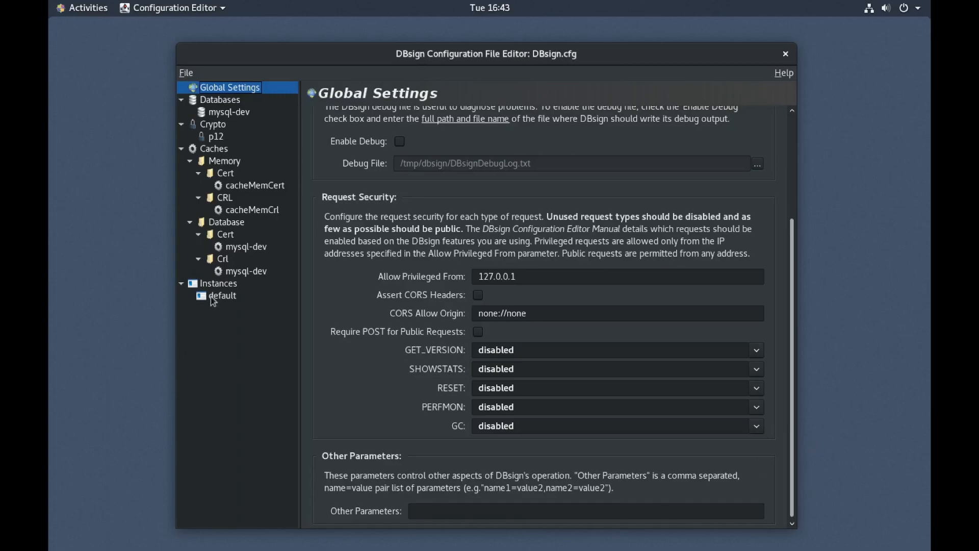
left_click(232, 413)
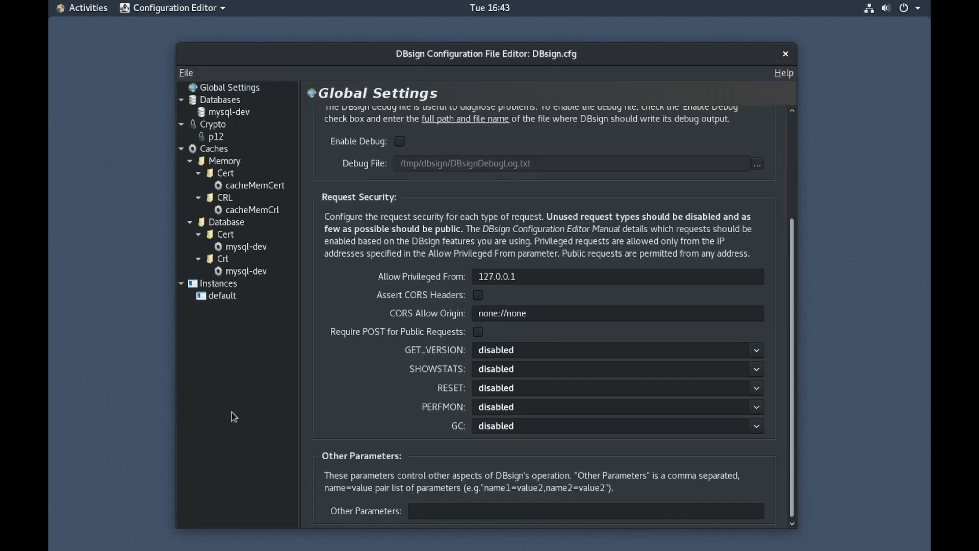
left_click(214, 90)
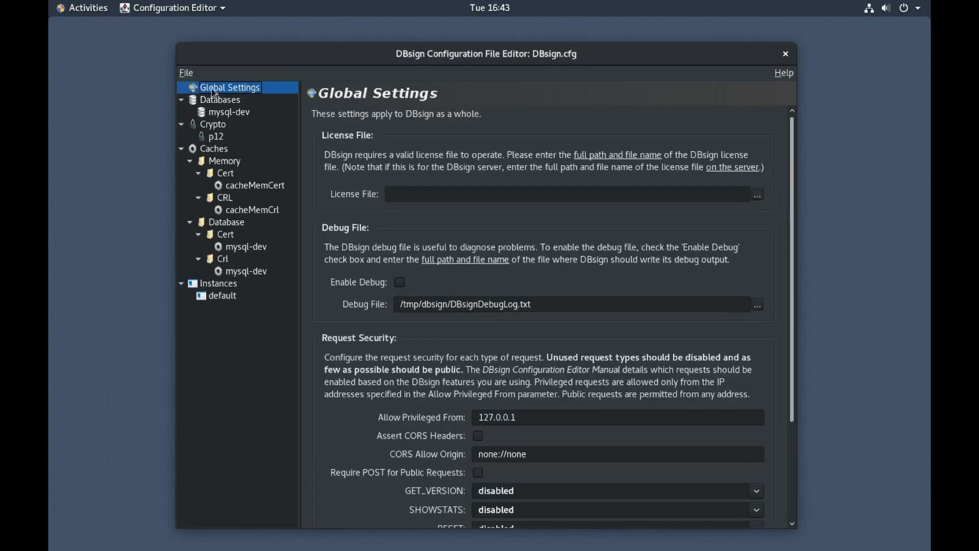
left_click_drag(796, 328, 801, 446)
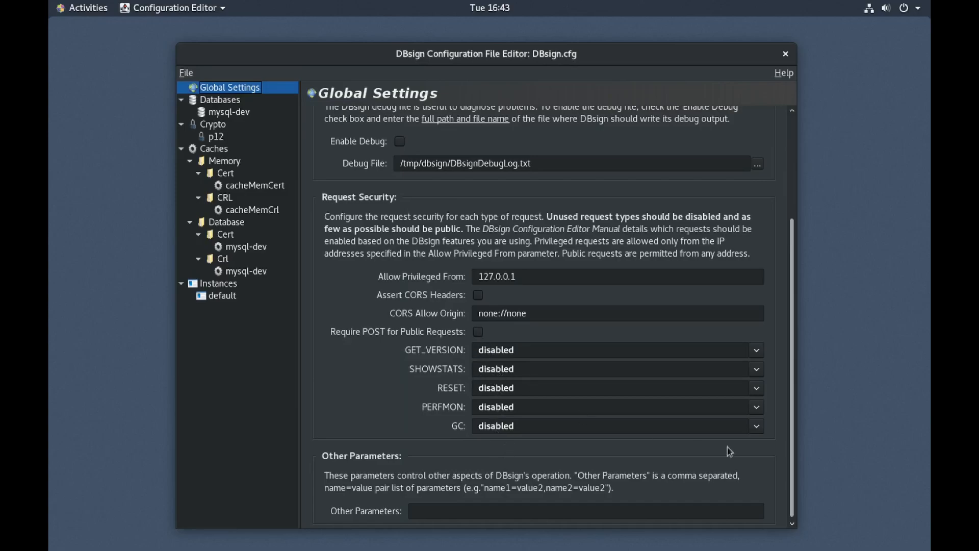
left_click(522, 369)
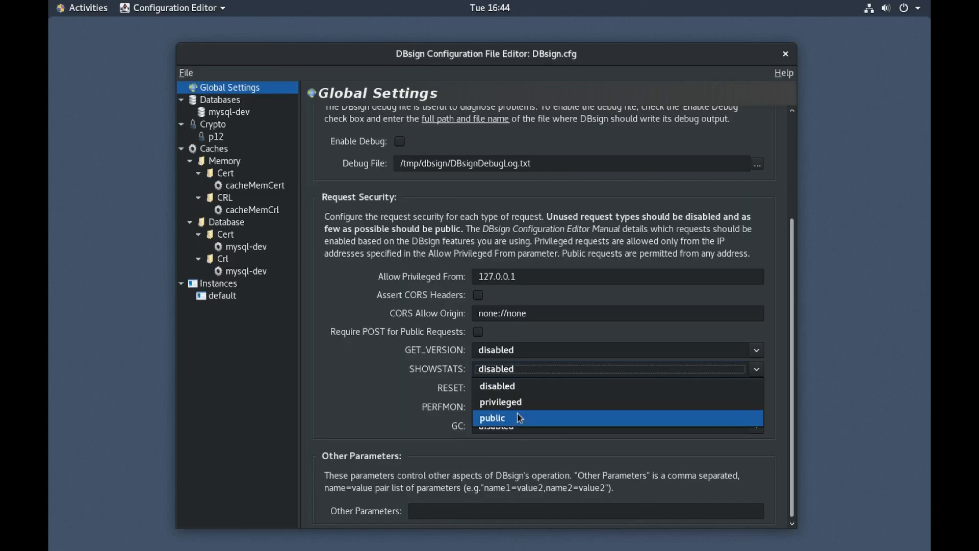
Step: Choose privileged for SHOWSTATS and change Allow Privileged From to 127.0.0.1,::1
left_click(530, 411)
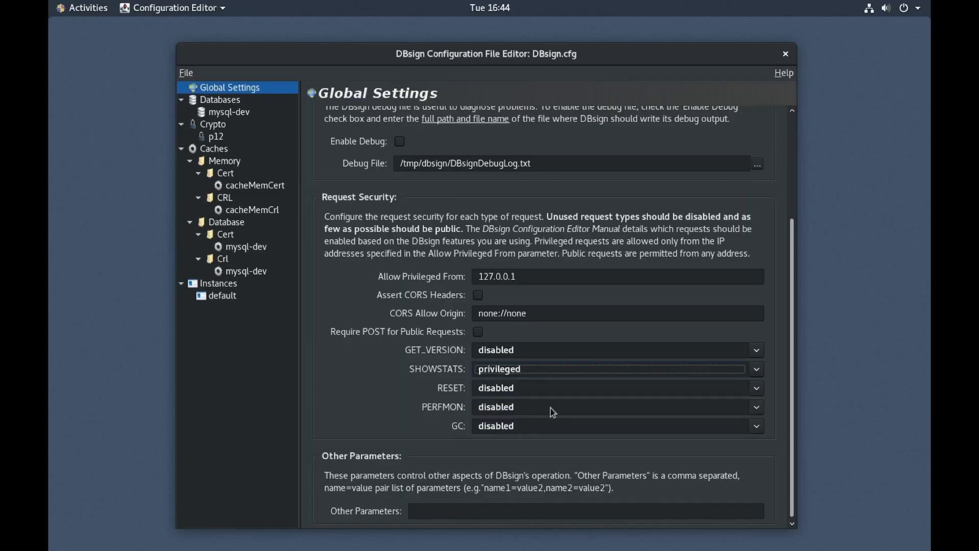
left_click(526, 276)
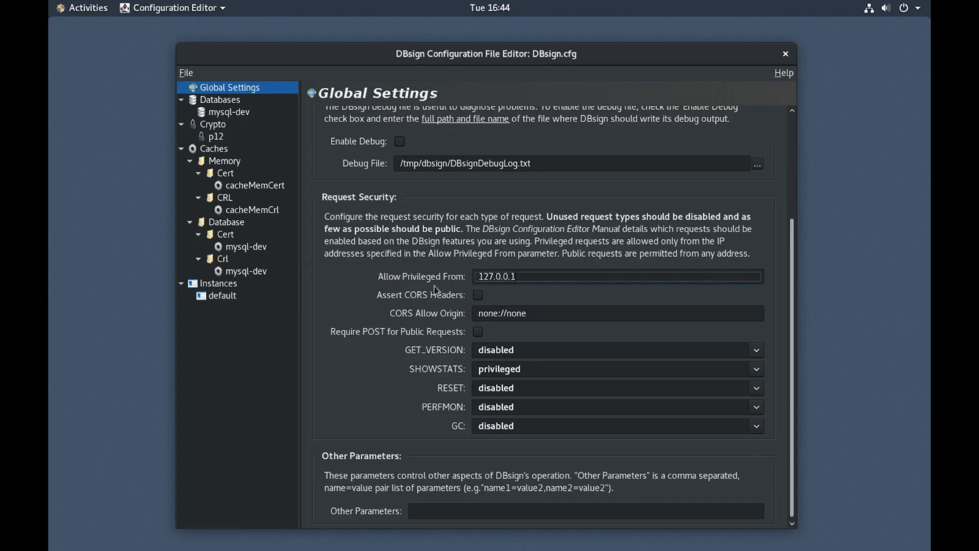
left_click_drag(478, 276, 615, 278)
left_click(556, 279)
type("::1")
key("shift+Left")
key("shift+Left")
key("shift+Left")
key("Left")
type("92.168.1")
type(".*")
key("BackSpace")
key("BackSpace")
key("BackSpace")
key("BackSpace")
key("BackSpace")
key("BackSpace")
key("BackSpace")
key("BackSpace")
key("BackSpace")
key("BackSpace")
triple_click(502, 276)
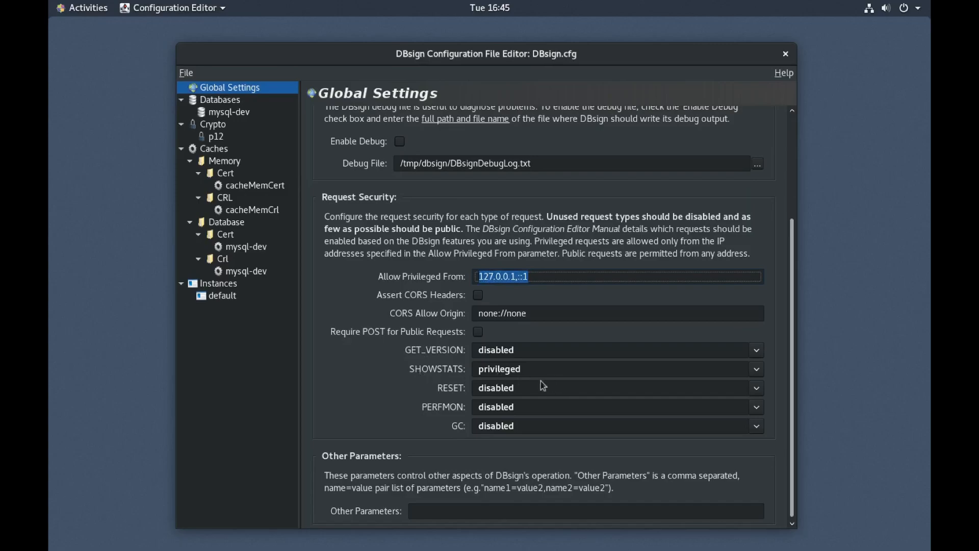
Step: In the default instance settings, enter 127.0.0.1,::1 as the Allow Privileged From addresses
left_click(222, 299)
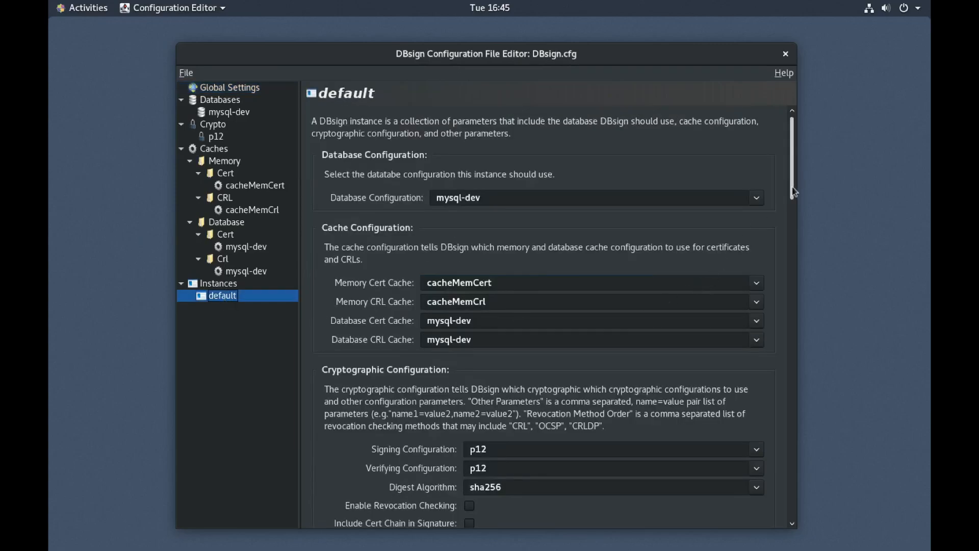
scroll(795, 245, "down", 5)
scroll(794, 245, "down", 6)
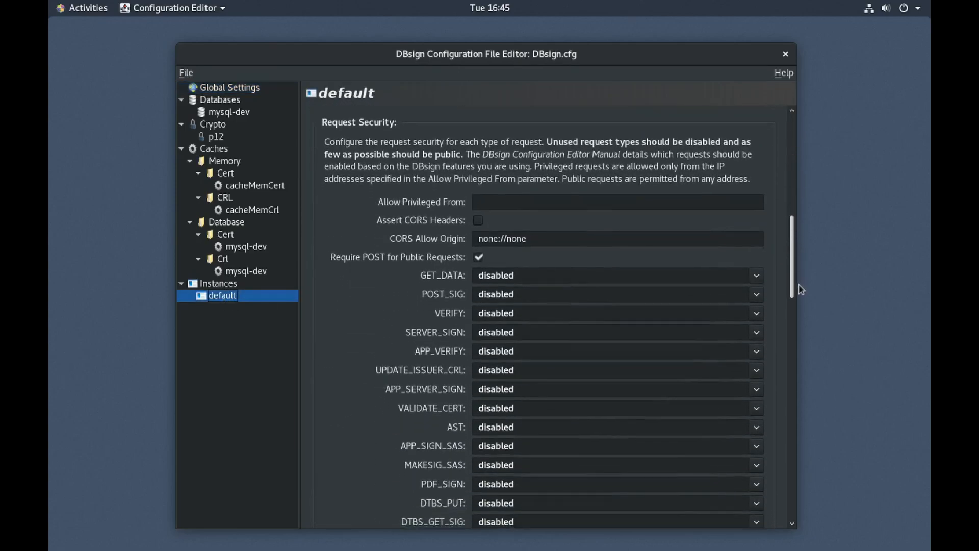
left_click_drag(801, 288, 803, 287)
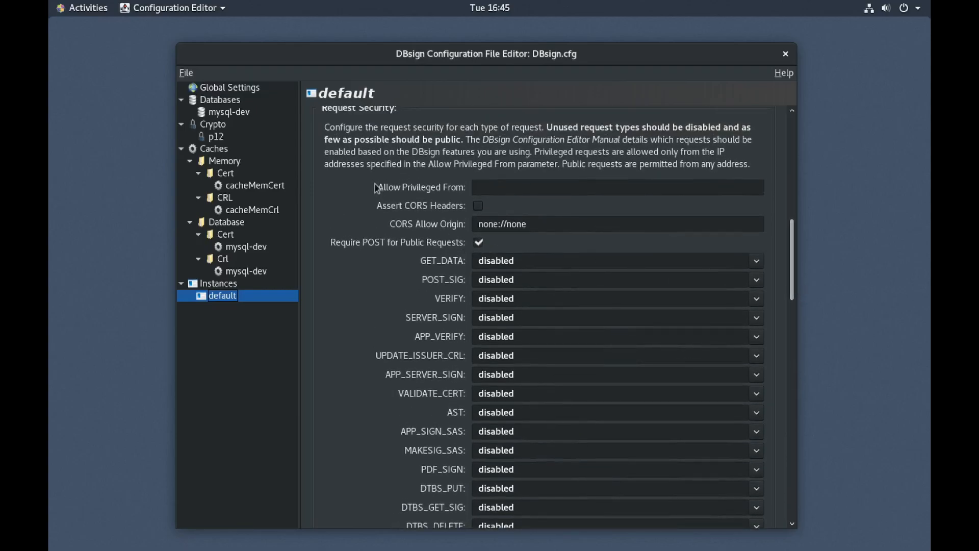
left_click(502, 189)
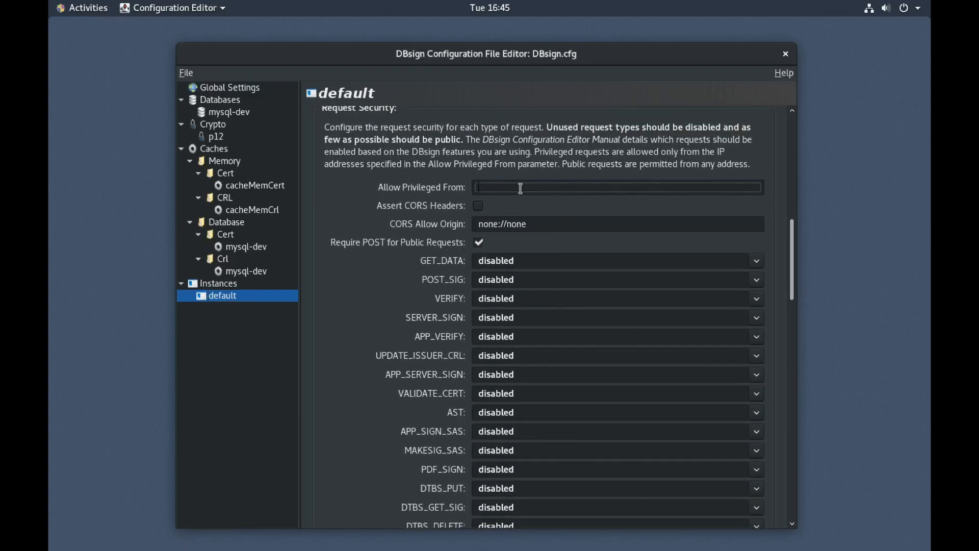
type("127.0.0.1,::1")
Step: Set APP_SERVER_SIGN to privileged and recheck the 127.0.0.1,::1 address list
left_click_drag(795, 262, 795, 275)
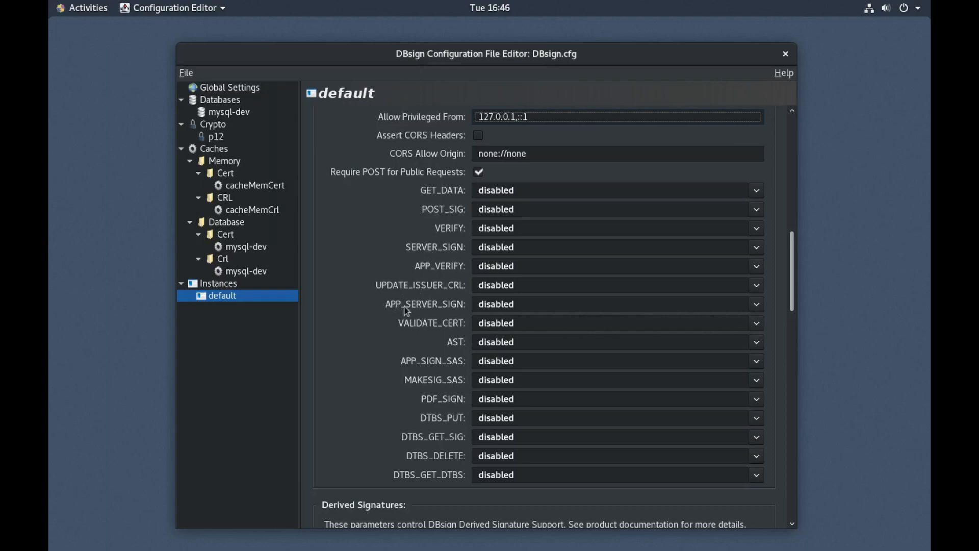
left_click(482, 304)
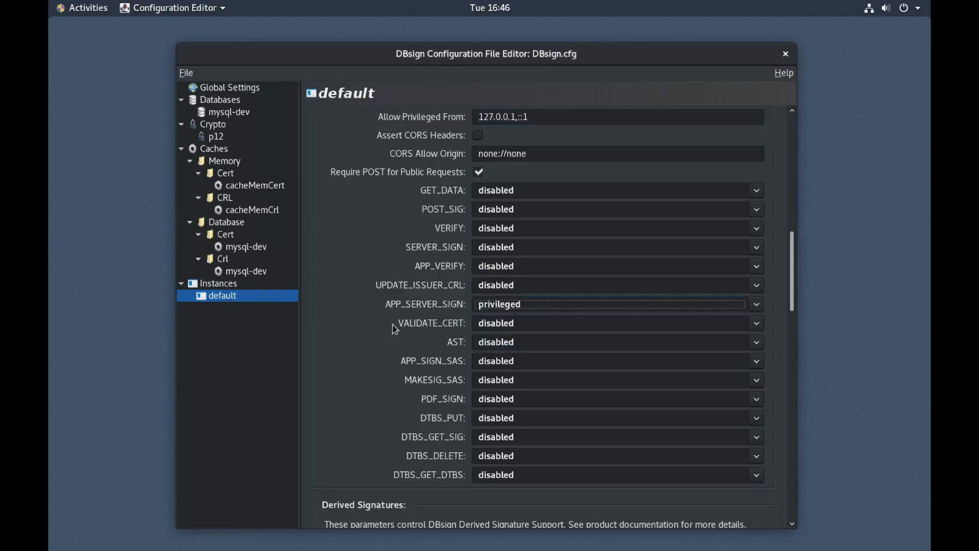
left_click(480, 118)
left_click_drag(480, 118, 564, 120)
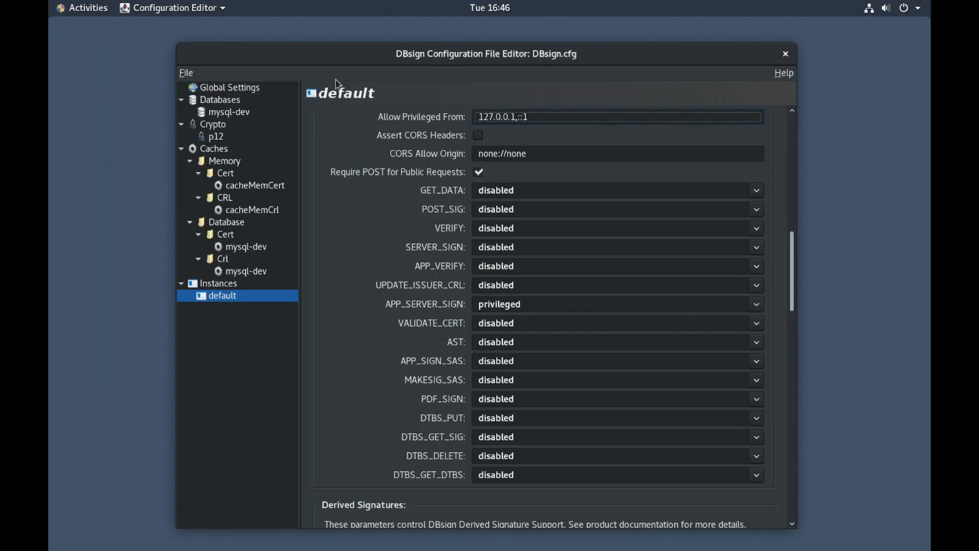
Step: Save the configuration with File > Save, then close the editor, answering Yes to save changes
left_click(185, 77)
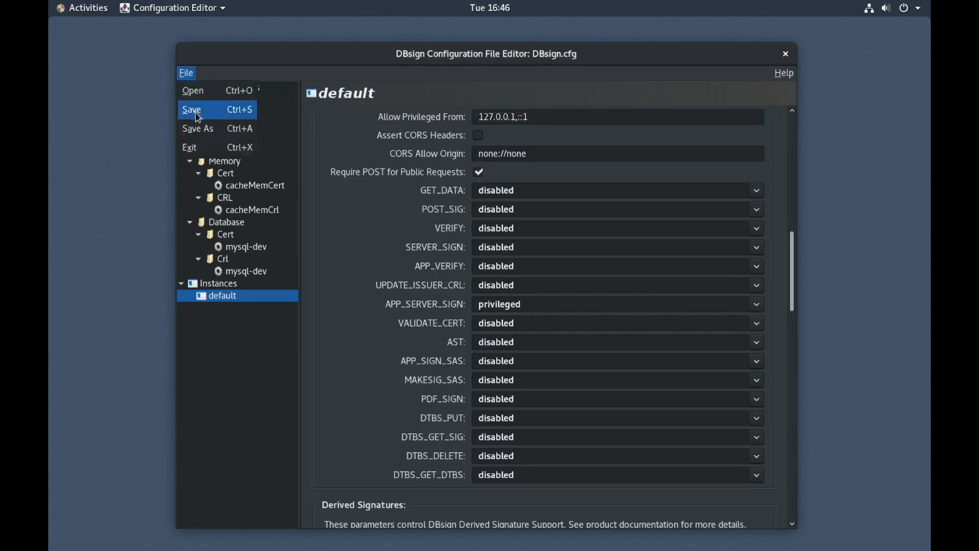
left_click(195, 113)
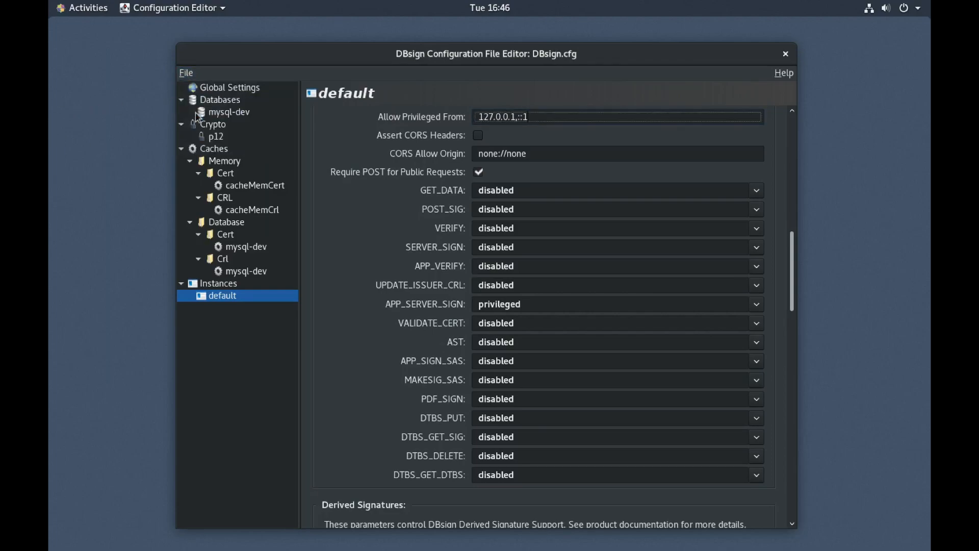
left_click(785, 53)
left_click(595, 317)
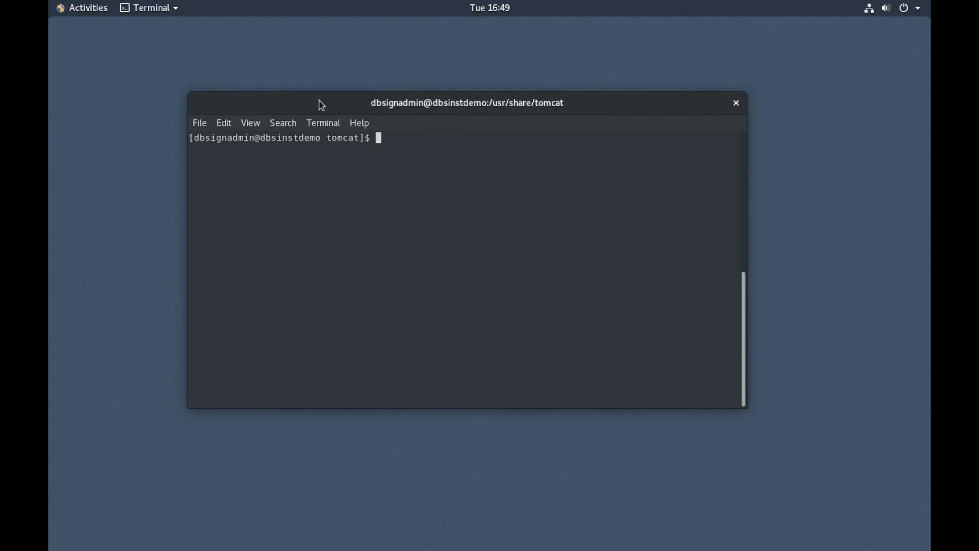
Step: Show the working directory, check Tomcat with sudo systemctl status tomcat, then clear the screen
type("pwd")
key("Return")
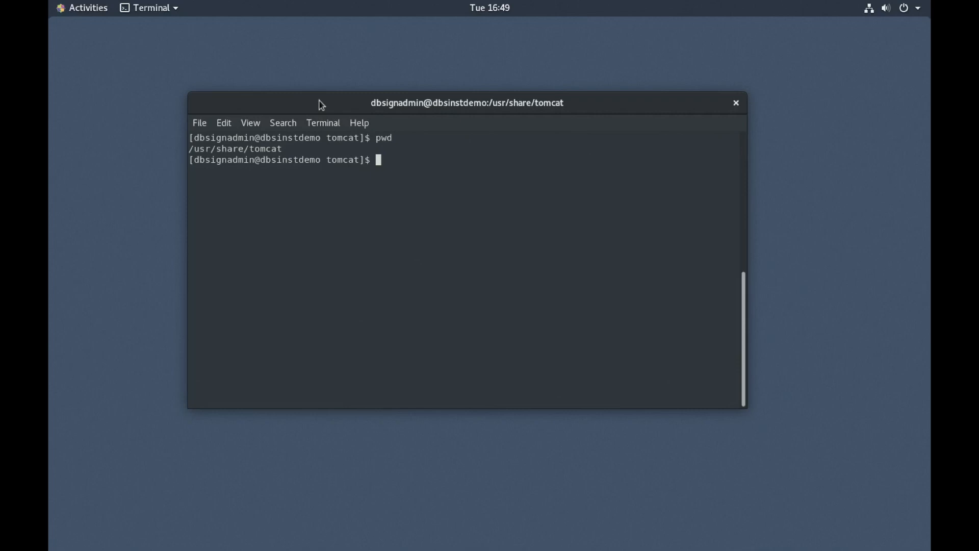
type("sudo s")
type("ystemctl ")
type("status to")
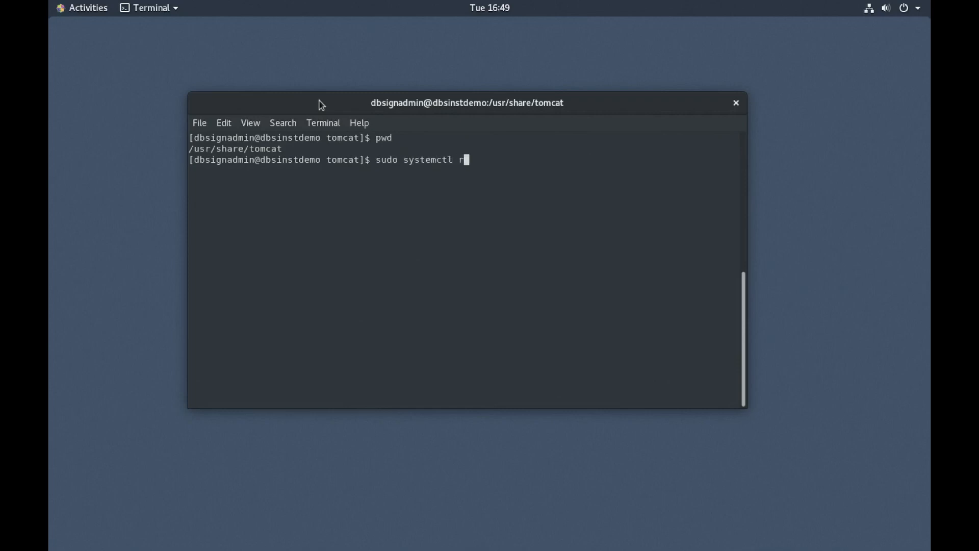
type("mcat")
key("Return")
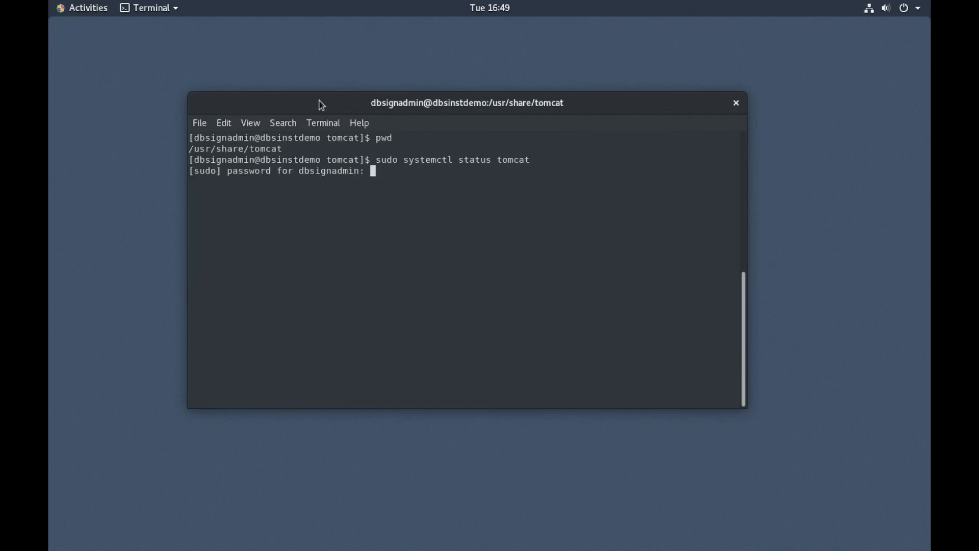
key("Return")
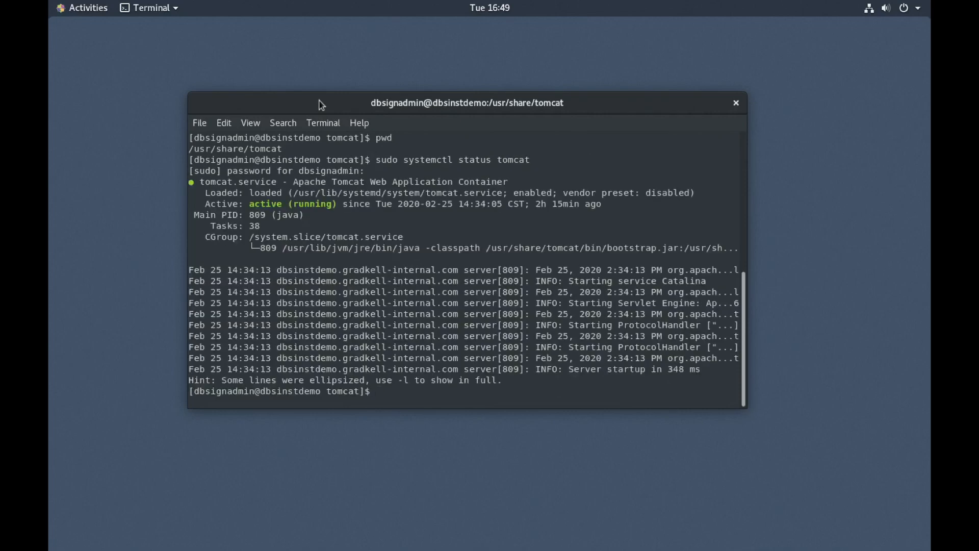
type("clear")
key("Return")
Step: List the Tomcat folder and change into webapps
type("ls")
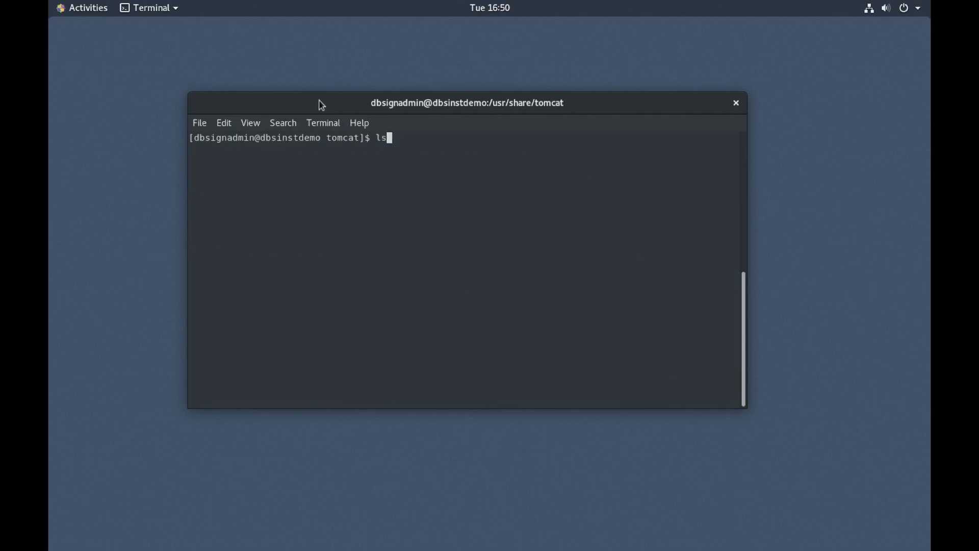
key("Return")
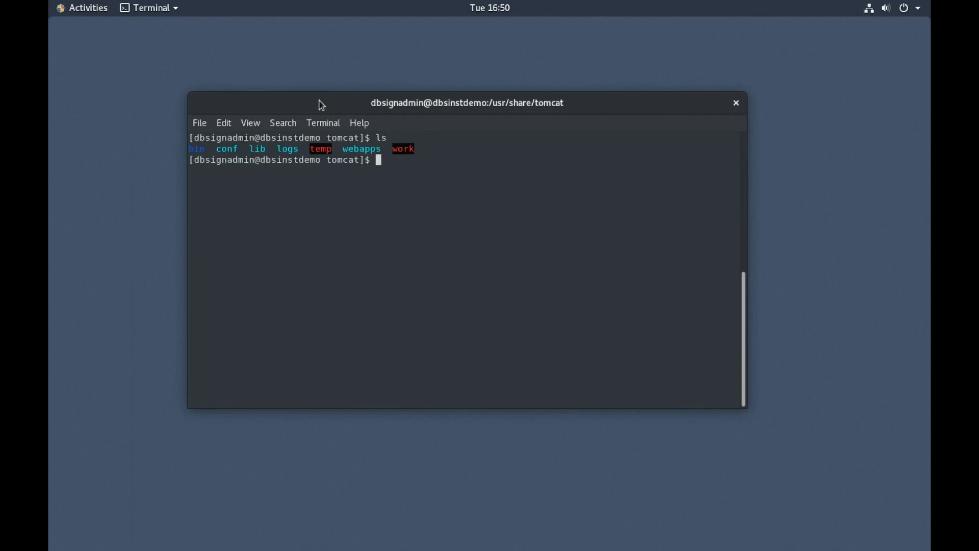
type("cd web")
key("Tab")
key("Return")
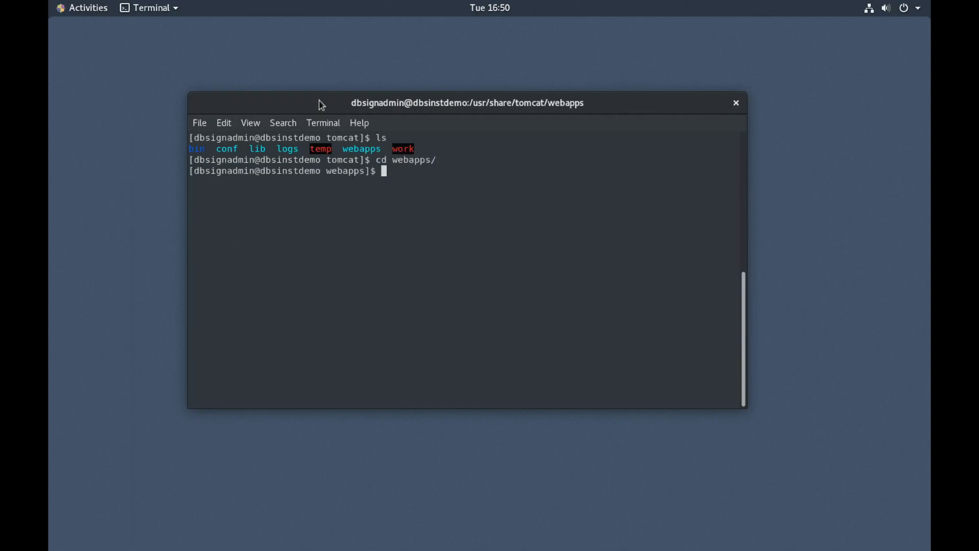
Step: Copy /opt/dbsign/HTML/Server/dbsign.war into the webapps folder
type("cp /opt/dbsign/HTML/")
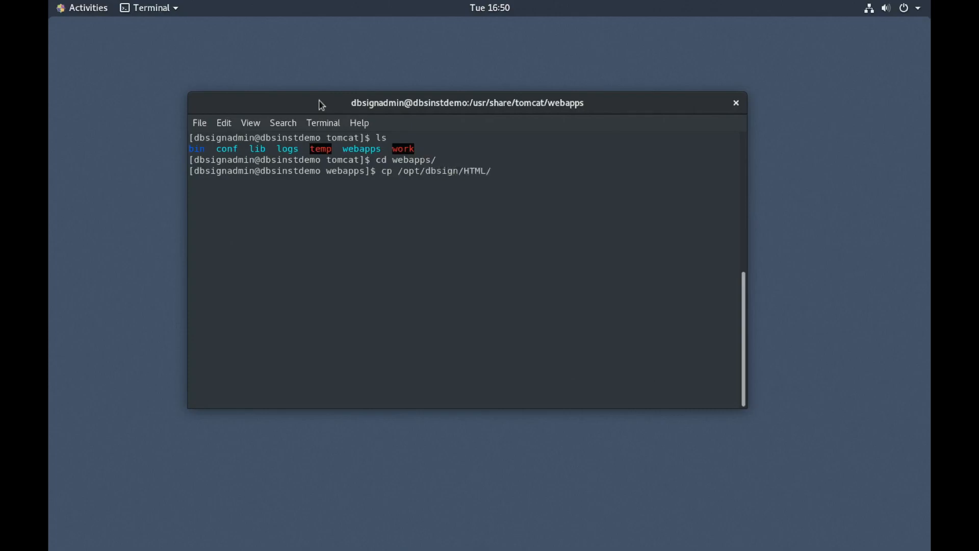
type("A")
key("BackSpace")
type("Se")
key("Tab")
type("db")
key("Tab")
type(".")
key("Tab")
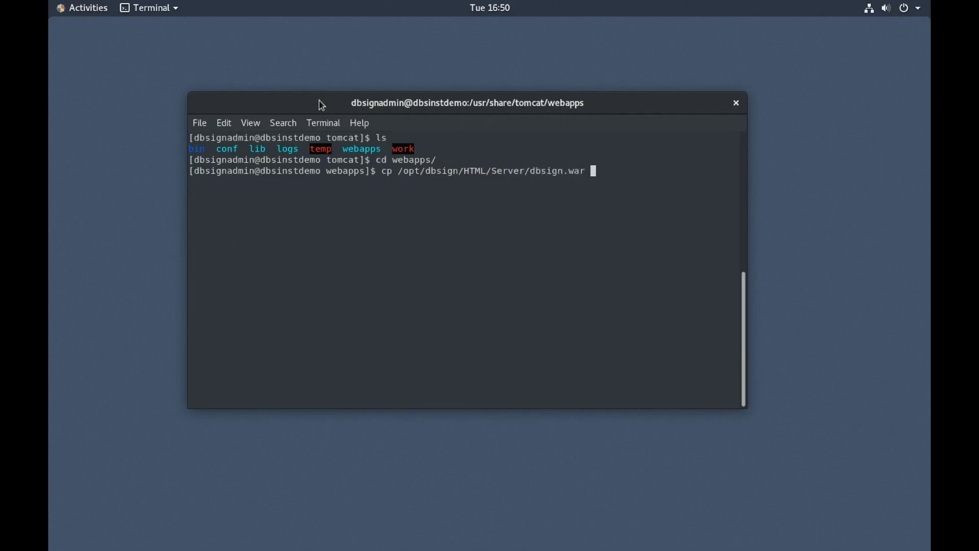
key("Return")
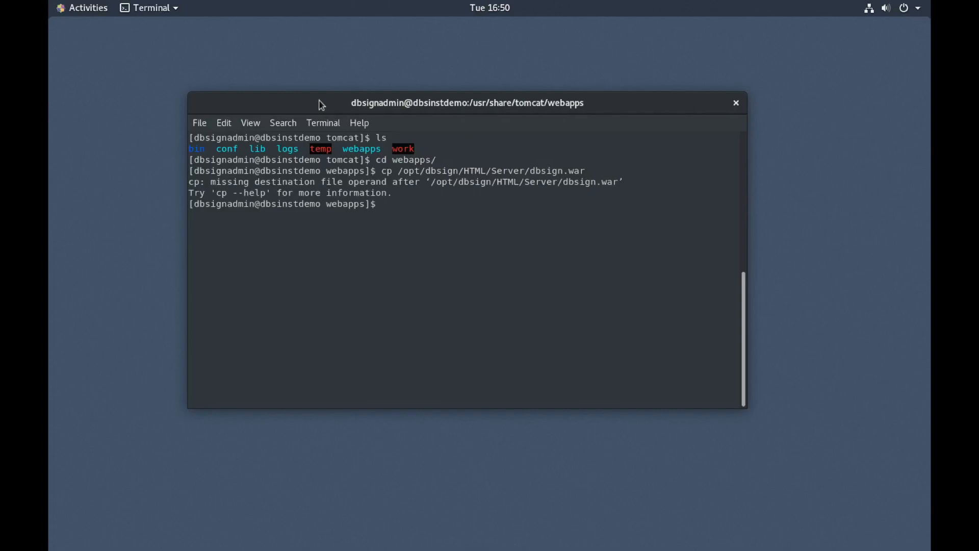
Step: Rerun the dbsign.war copy with sudo
key("Up")
key("Left")
key("Left")
key("Left")
key("Left")
key("Left")
key("Left")
key("Left")
key("Left")
key("Left")
key("Left")
key("Left")
key("Left")
key("Left")
key("Left")
key("Left")
key("Left")
key("Left")
key("Left")
key("Left")
key("Left")
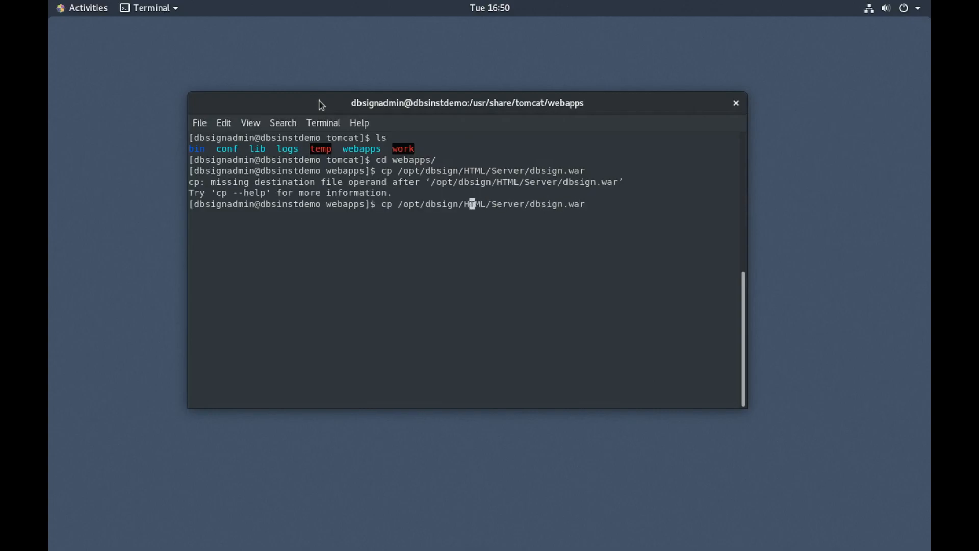
key("Left")
type("sudo")
key("Right")
key("Right")
key("Right")
key("Right")
key("Right")
key("Right")
key("Right")
key("Right")
key("Right")
key("Right")
key("Right")
key("Right")
key("Right")
key("Right")
key("Right")
key("Right")
key("Right")
key("Right")
key("Right")
key("Right")
key("Right")
type(".")
key("Return")
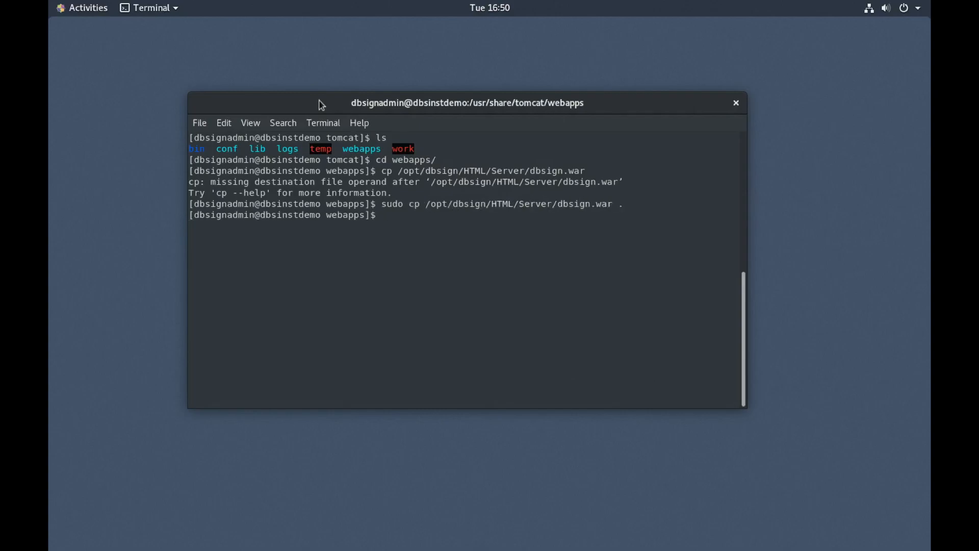
Step: List webapps repeatedly until the unpacked dbsign folder appears
type("ls")
key("Return")
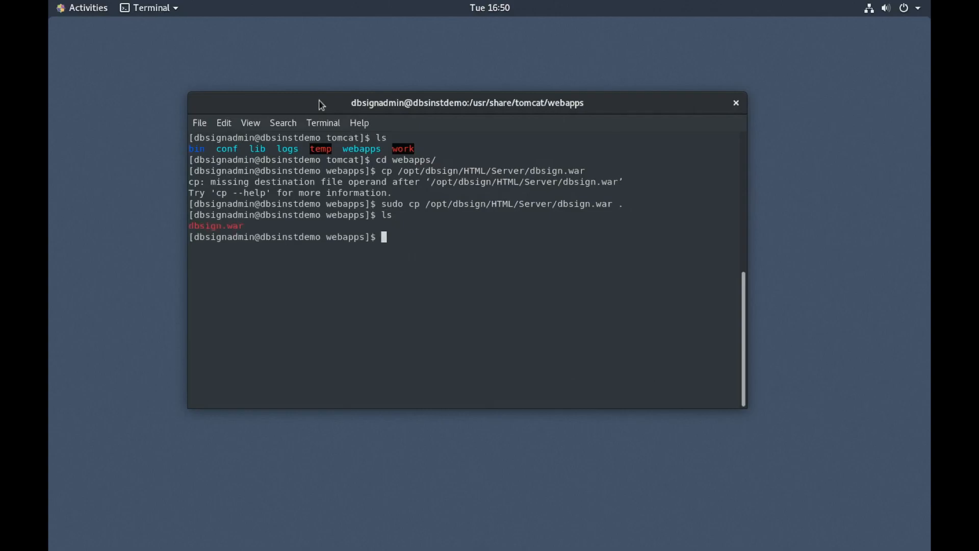
type("ls")
key("Return")
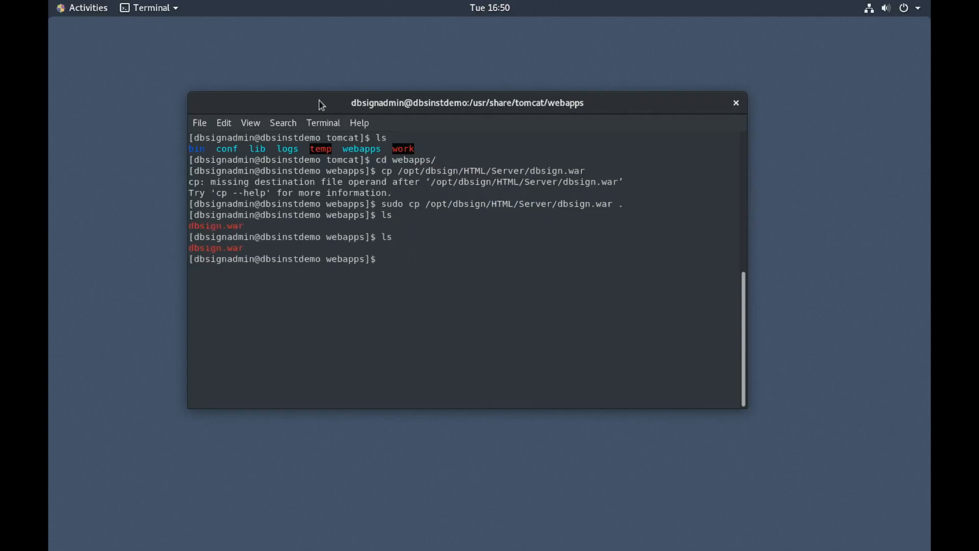
type("ls")
key("Return")
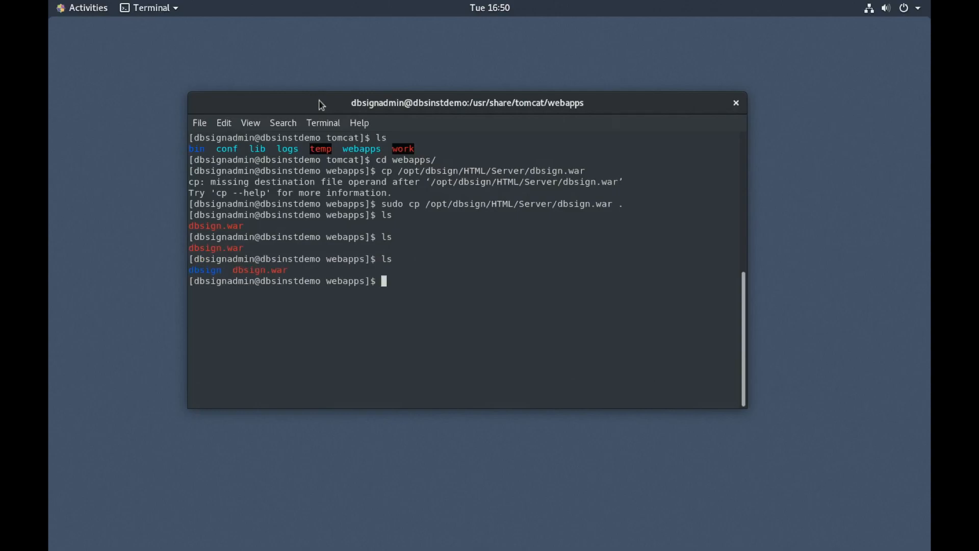
Step: Change into the dbsign folder and list its contents
type("cd dbsign/")
key("Return")
type("ls")
key("Return")
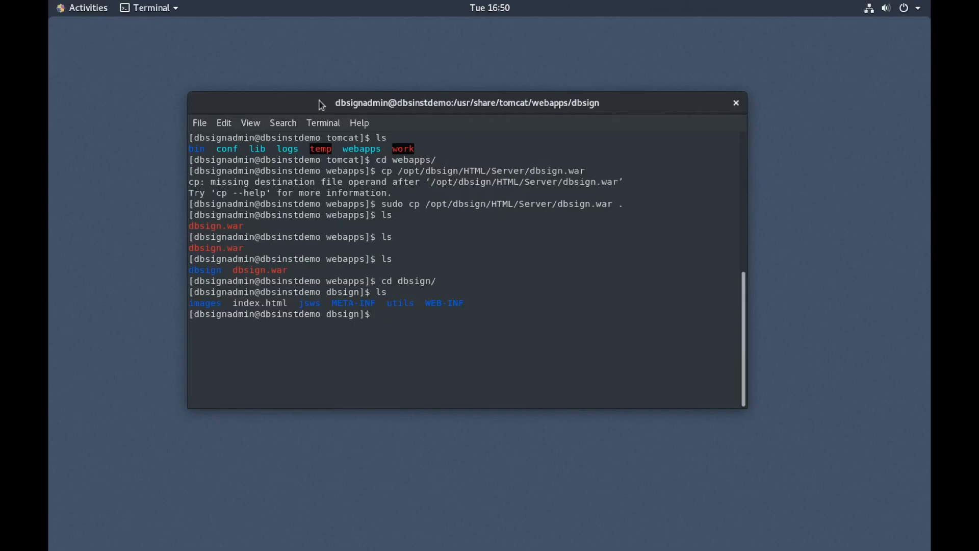
Step: Change into WEB-INF, list its files, and highlight DBsign.cfg in the listing
type("cd WE")
key("Tab")
key("Return")
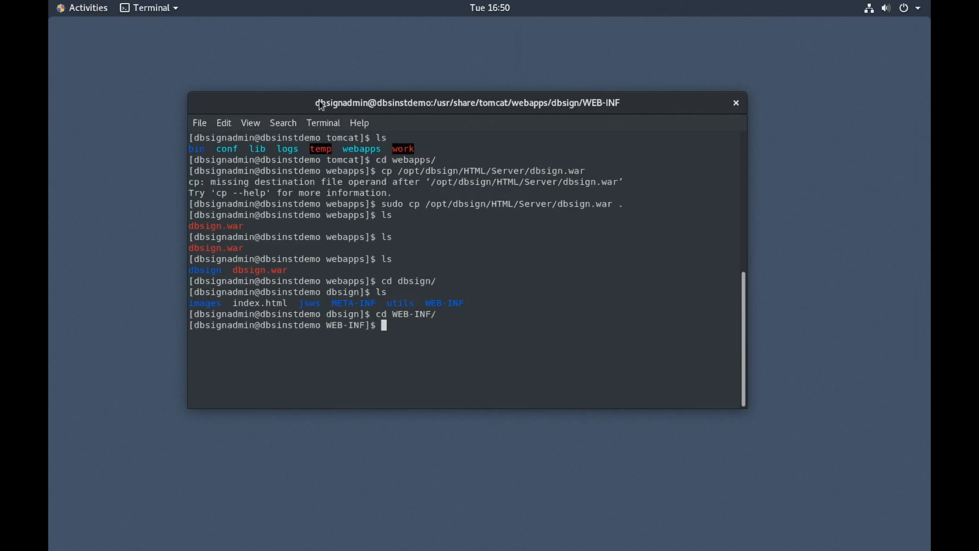
type("ls")
key("Return")
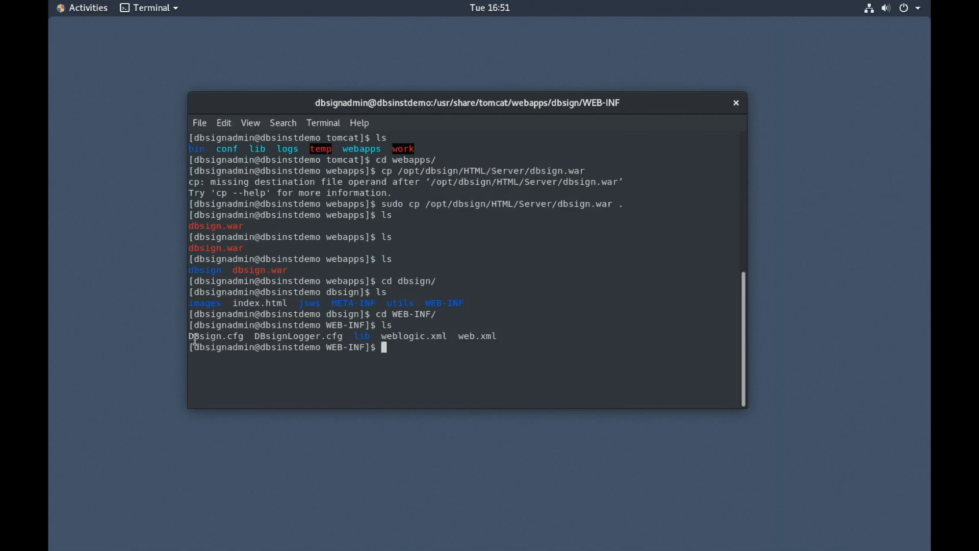
left_click_drag(189, 336, 245, 337)
left_click(404, 347)
left_click_drag(192, 337, 244, 337)
left_click(403, 353)
Step: Copy ~/.DBsign/AdminTools/DBsign.cfg into WEB-INF with sudo cp
type("cp ~/")
key("BackSpace")
key("BackSpace")
key("BackSpace")
key("BackSpace")
key("BackSpace")
type("sudo ~/.DB")
key("Tab")
type("Ad")
key("Tab")
type("DBs")
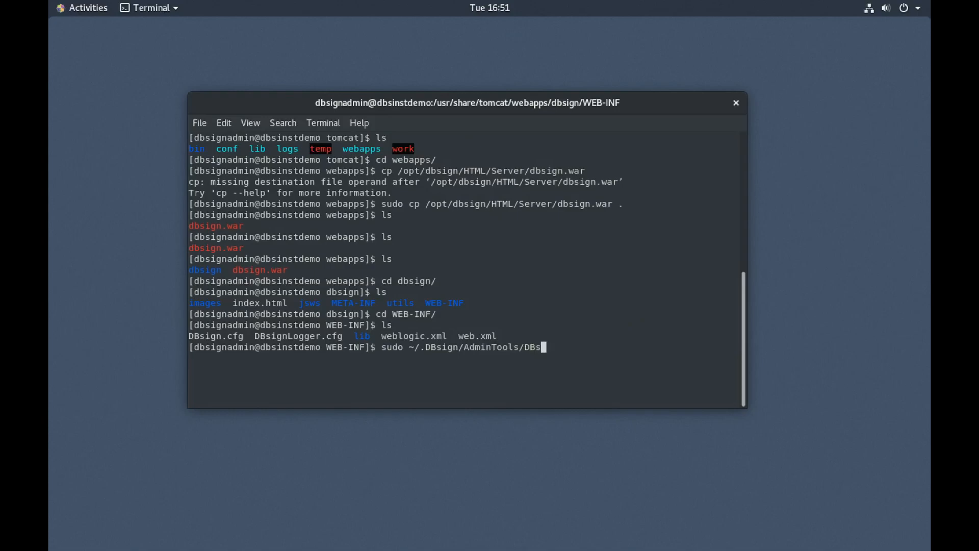
key("BackSpace")
key("BackSpace")
key("BackSpace")
type("DBsign.cfg .")
key("Left")
key("Left")
key("Left")
key("Left")
key("Left")
key("Left")
key("Left")
key("Left")
key("Left")
key("Left")
key("Left")
key("Left")
key("Left")
key("Left")
key("Left")
key("Left")
key("Left")
key("Left")
key("Left")
key("Left")
key("Left")
key("Left")
key("Left")
key("Left")
key("Left")
key("Left")
key("Left")
key("Left")
key("Left")
key("Left")
key("Left")
key("Left")
key("Left")
type("cp")
key("Return")
Step: Run ls -l and check the new DBsign.cfg size and date
type("ls -l")
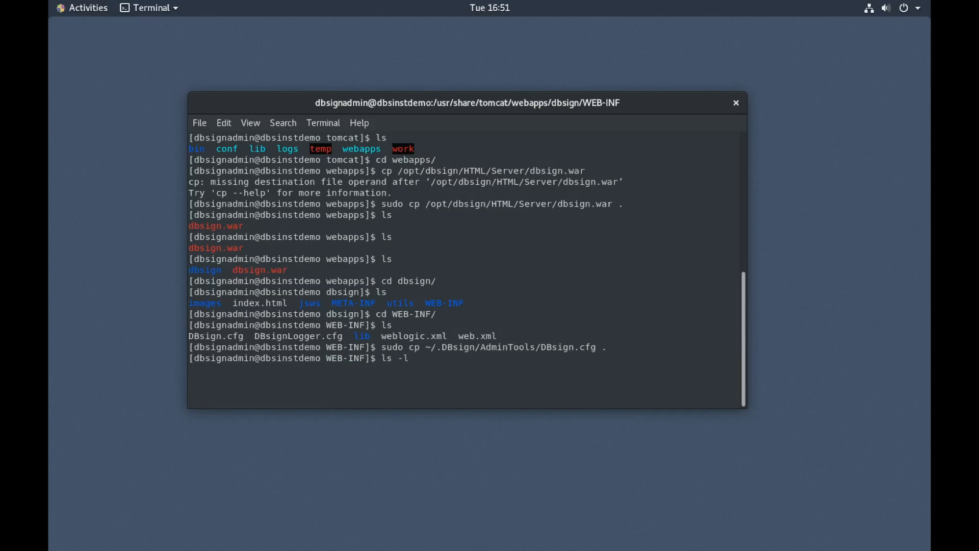
key("Return")
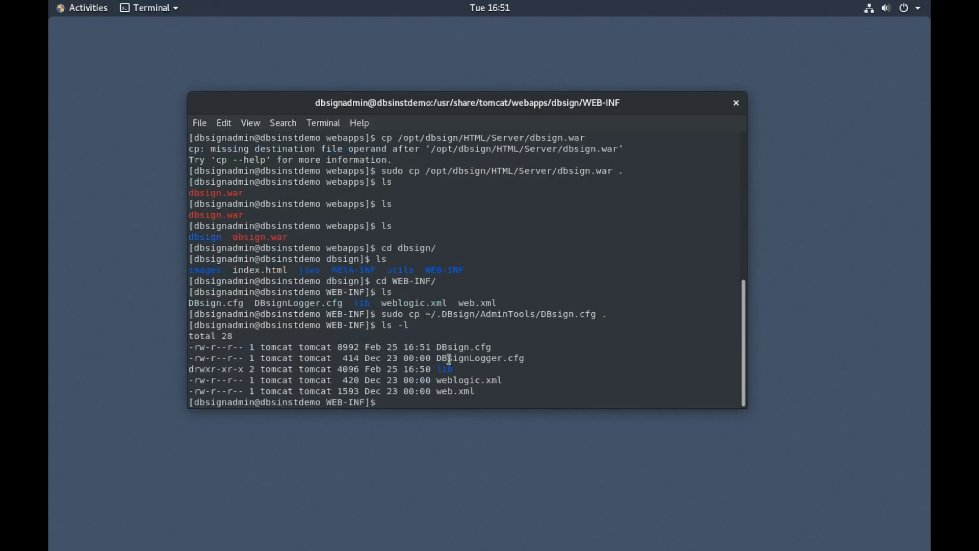
left_click_drag(337, 347, 505, 343)
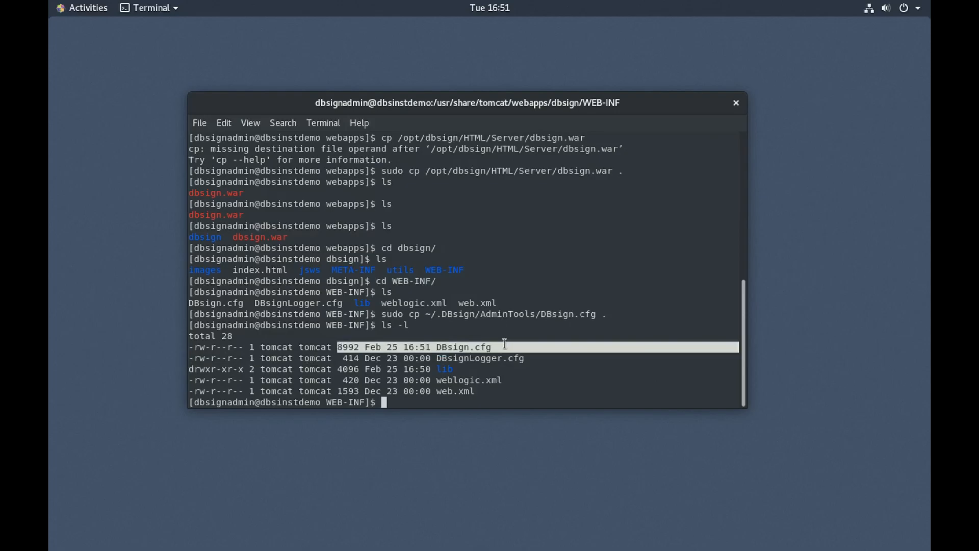
left_click(504, 345)
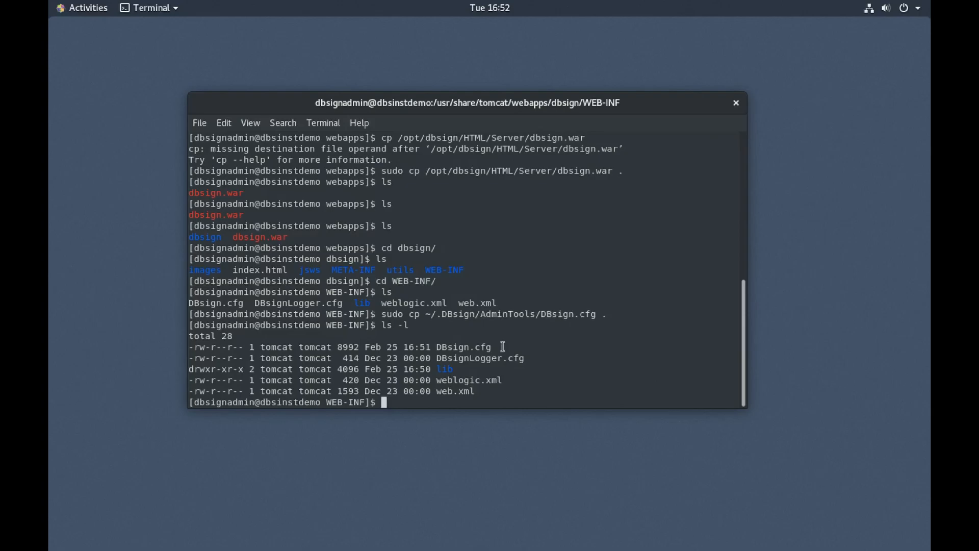
Step: Begin a copy command for /opt/dbsign/config/F4E90703.lic
type("cp /opt/d")
key("Tab")
type("co")
key("Tab")
type("F")
key("Tab")
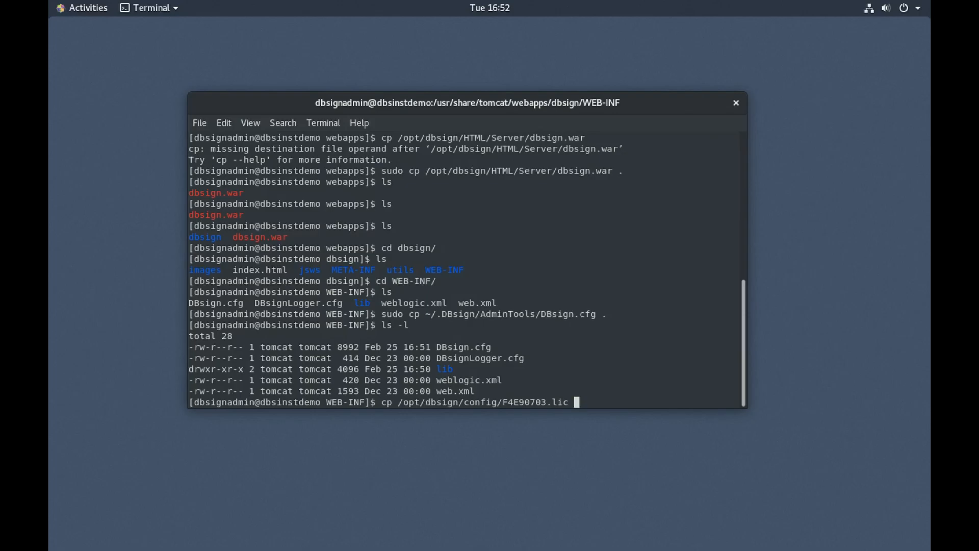
Step: Copy F4E90703.lic into WEB-INF, retrying with sudo, and list the files
type(".")
key("Return")
key("Up")
key("Left")
key("Left")
key("Left")
key("Left")
key("Left")
key("Left")
key("Left")
key("Left")
key("Left")
key("Left")
key("Left")
key("Left")
key("Left")
key("Left")
key("Left")
key("Left")
key("Left")
key("Left")
key("Left")
key("Left")
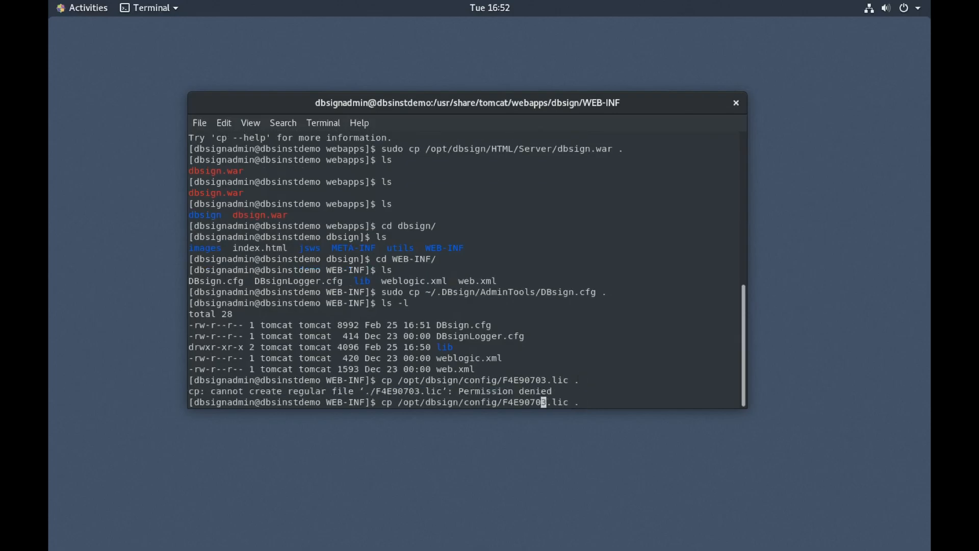
key("Left")
key("Left")
key("Left")
key("Left")
key("Left")
key("Left")
key("Left")
key("Left")
key("Left")
key("Left")
key("Left")
key("Left")
key("Left")
type("sudo")
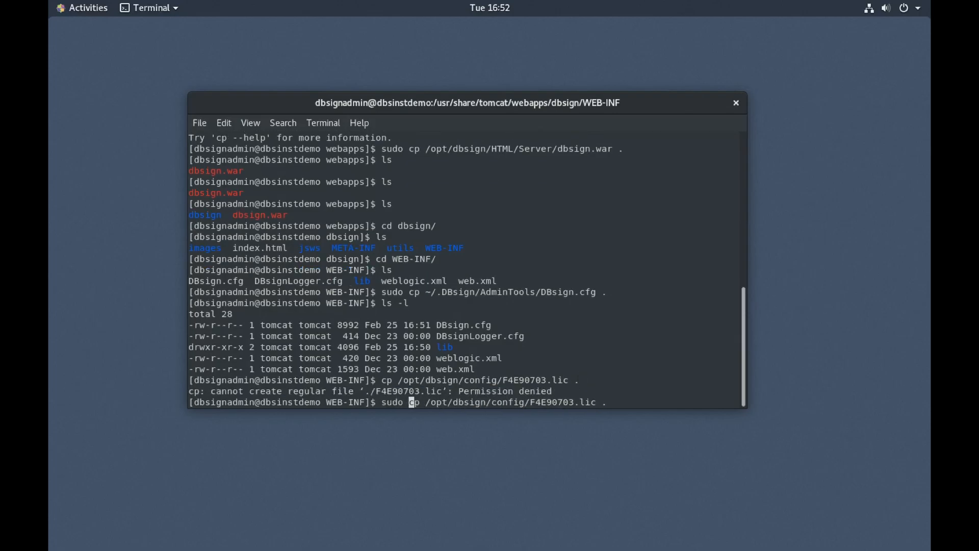
key("Return")
type("ls -l")
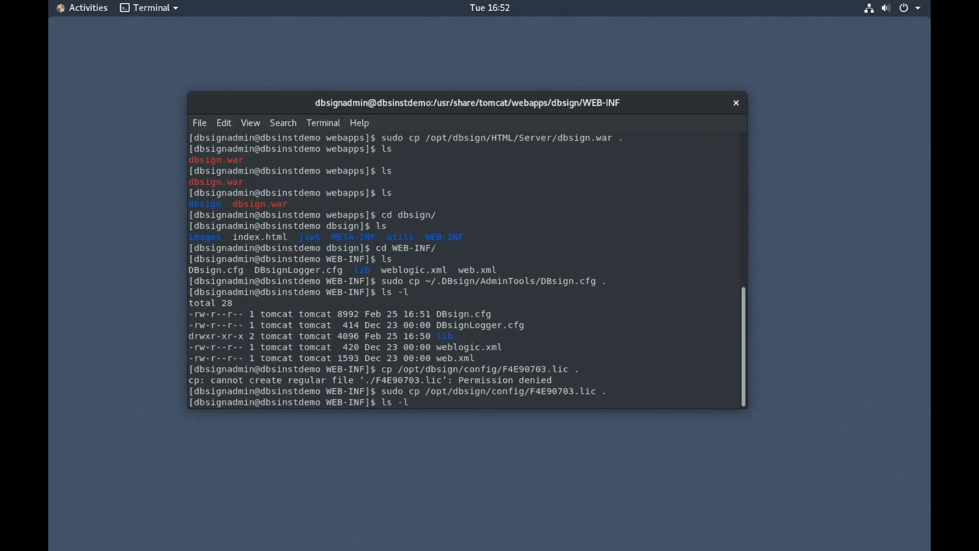
key("Return")
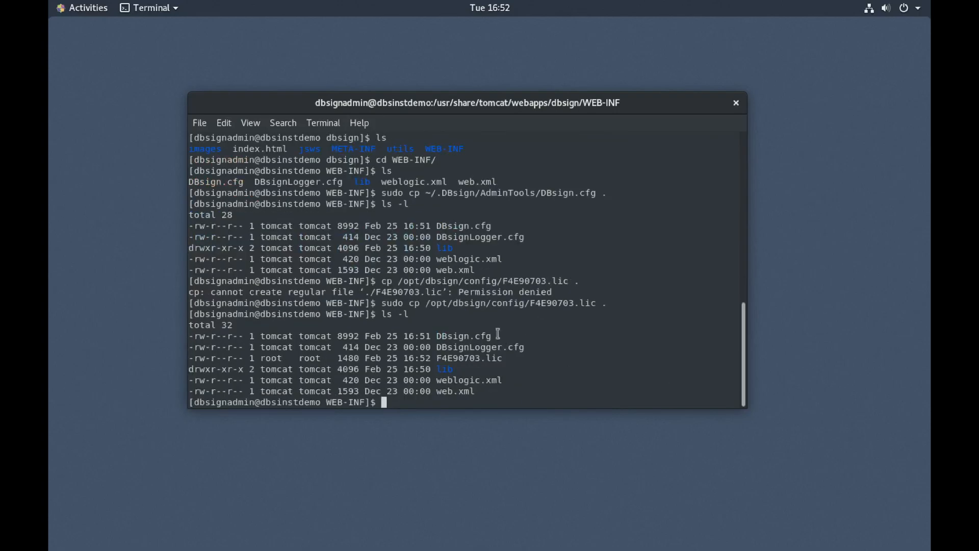
Step: Make tomcat the owner of F4E90703.lic with sudo chown and confirm via ls -l
type("chown")
key("ctrl+u")
type("sudo ")
type("chown ")
type("tomcat:c")
type("omcat F")
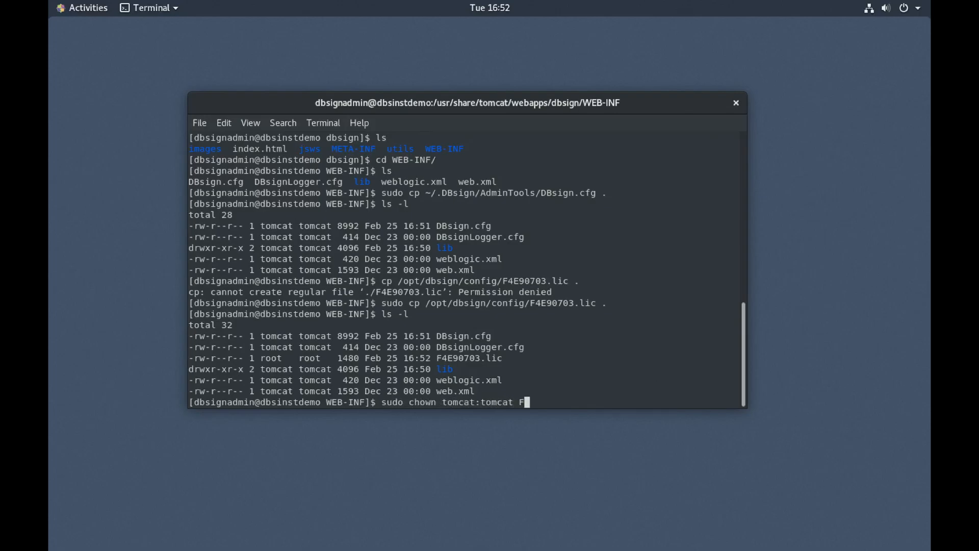
key("Tab")
key("Return")
type("ls -l")
key("Return")
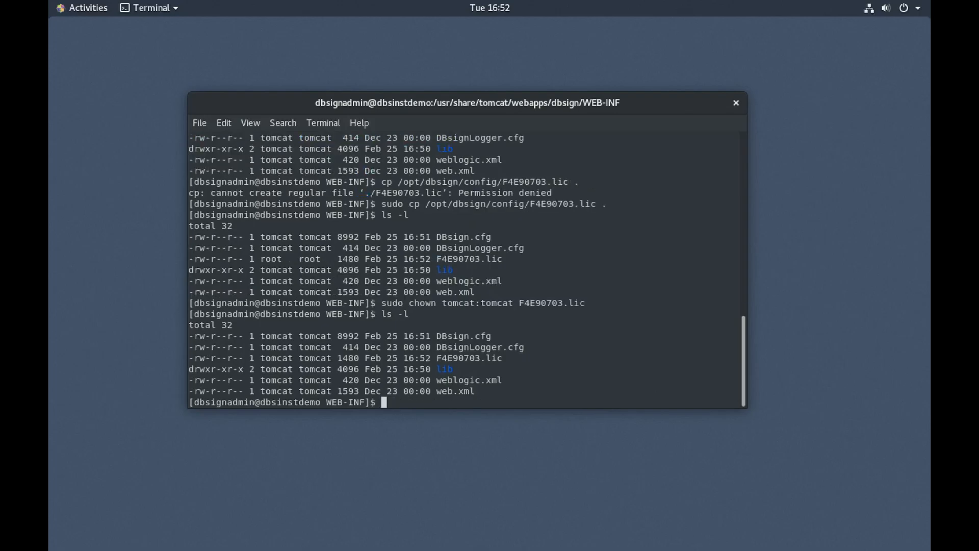
Step: Highlight the license file and DBsign.cfg entries in the listing
left_click_drag(437, 358, 532, 361)
left_click(532, 360)
left_click_drag(437, 336, 493, 337)
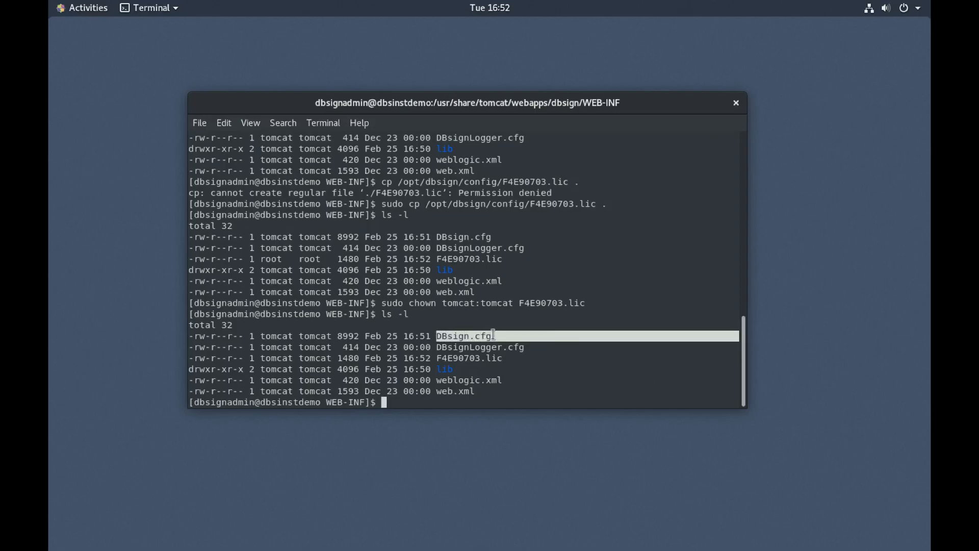
left_click(464, 337)
double_click(464, 336)
left_click(473, 335)
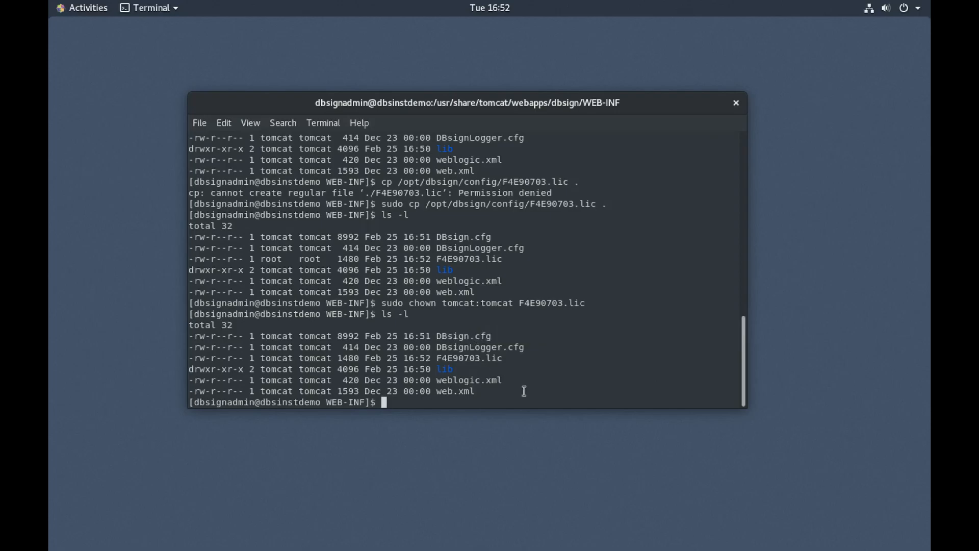
Step: Rename F4E90703.lic to license.lic, retrying with sudo mv, and confirm with ls -l
type("mv F")
key("Tab")
type("lic")
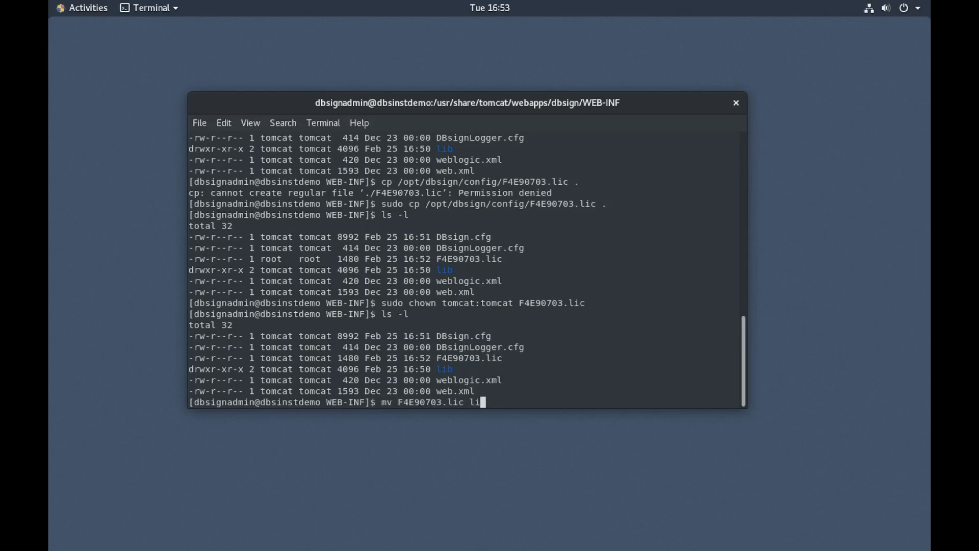
type("ense.lic")
key("Return")
key("Up")
key("Left")
key("Left")
key("Left")
key("Left")
key("Left")
key("Left")
key("Left")
key("Left")
key("Left")
key("Left")
key("Left")
key("Left")
key("Left")
key("Left")
key("Left")
key("Left")
key("Left")
key("Left")
key("Left")
key("Left")
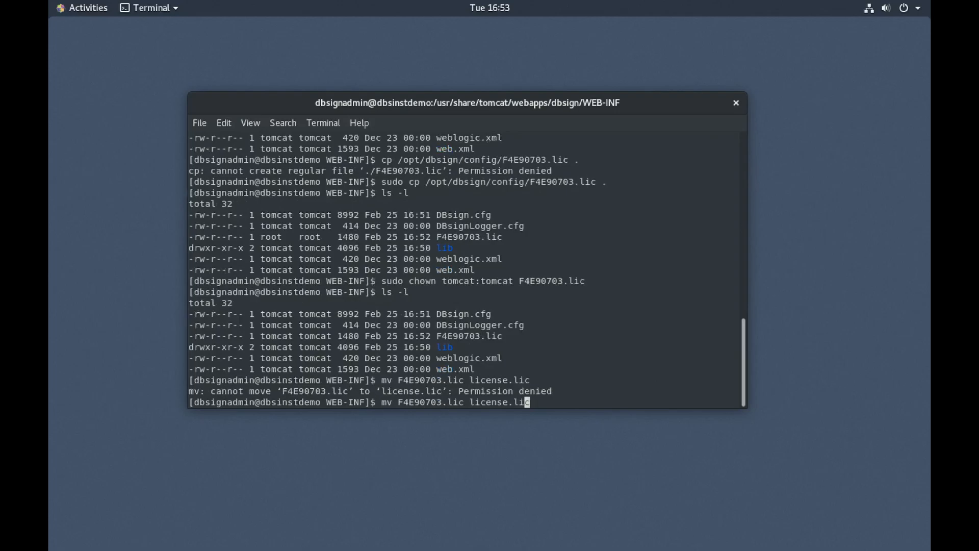
type("sudo")
key("Return")
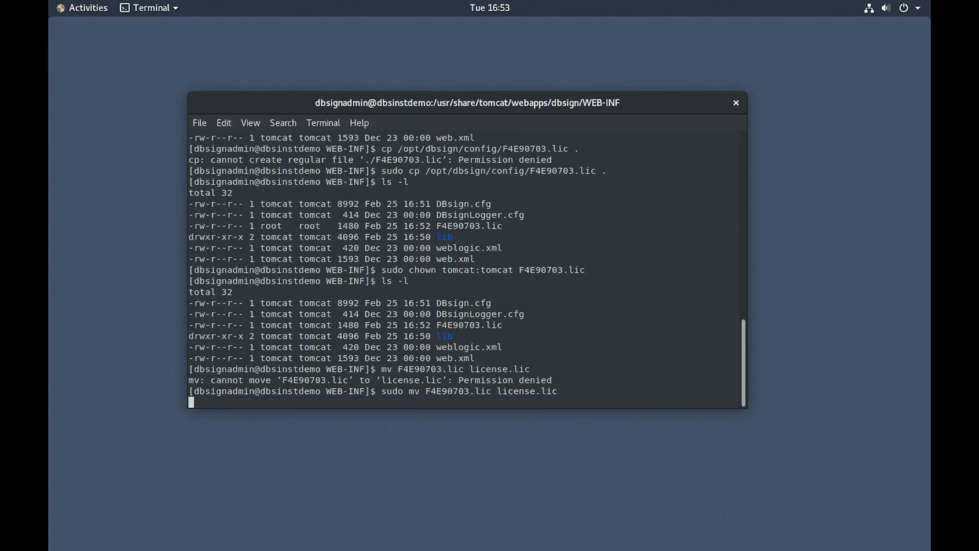
type("ls -l")
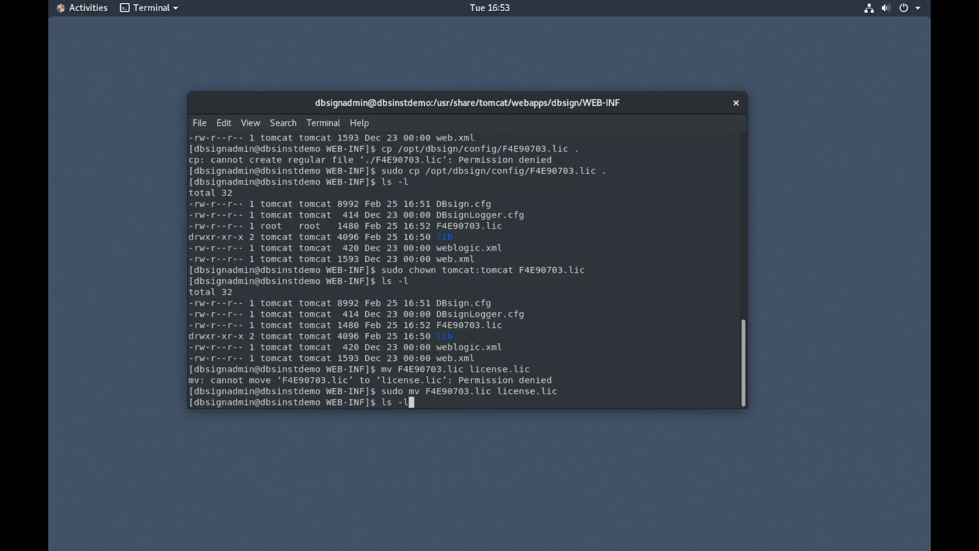
key("Return")
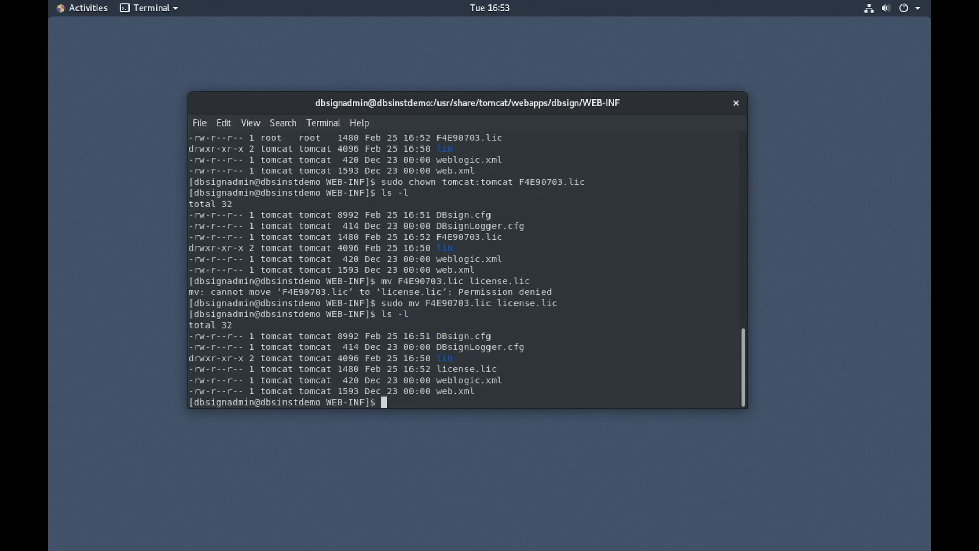
type("sudo systectl tomcat r")
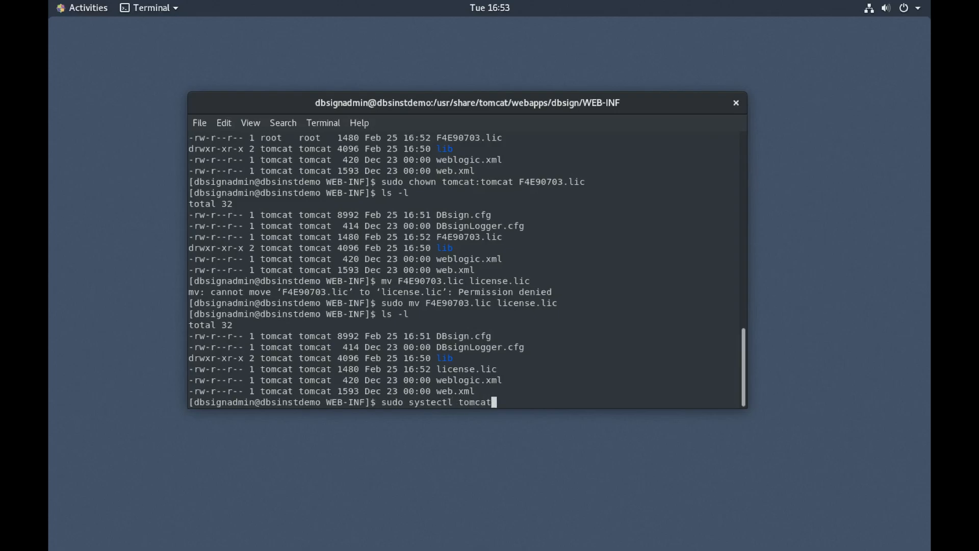
Step: Run sudo systemctl restart tomcat, correcting the systectl typo
key("BackSpace")
key("BackSpace")
key("BackSpace")
key("BackSpace")
key("BackSpace")
key("BackSpace")
key("BackSpace")
key("BackSpace")
type("restart tomcat")
key("Return")
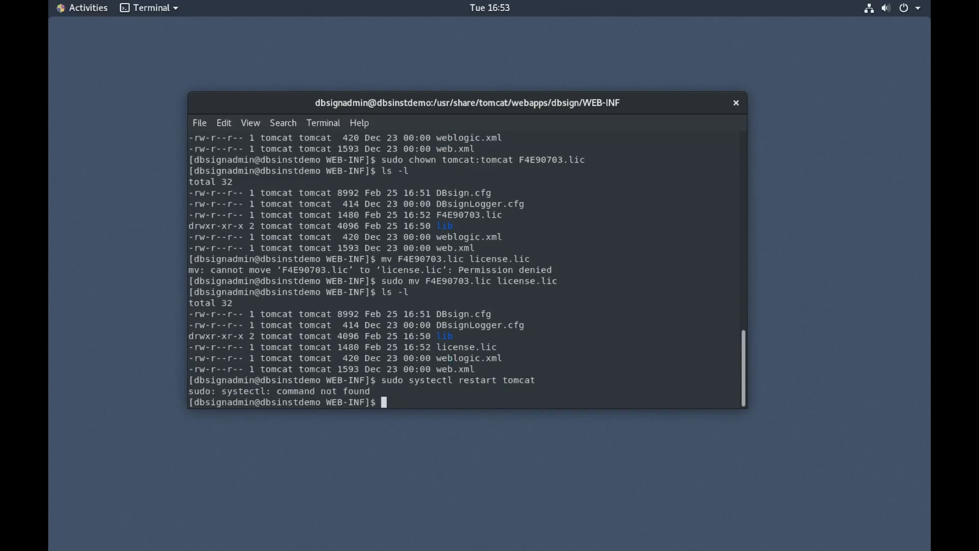
key("Up")
key("Left")
key("Left")
key("Left")
key("Left")
key("Left")
key("Left")
key("Left")
key("Left")
key("Left")
key("Left")
key("Left")
key("Left")
key("Left")
key("Left")
key("Left")
key("Left")
key("Left")
key("Left")
type("m")
key("Return")
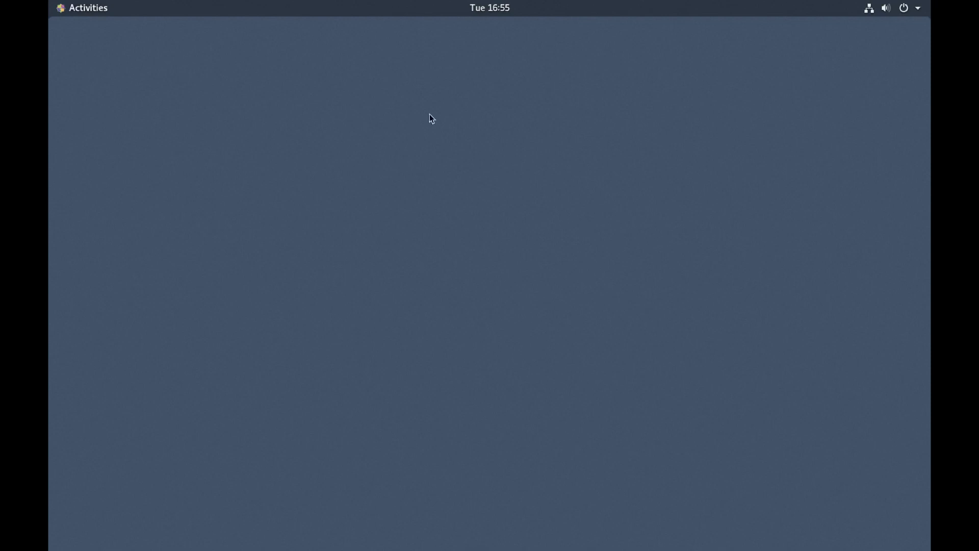
left_click(75, 12)
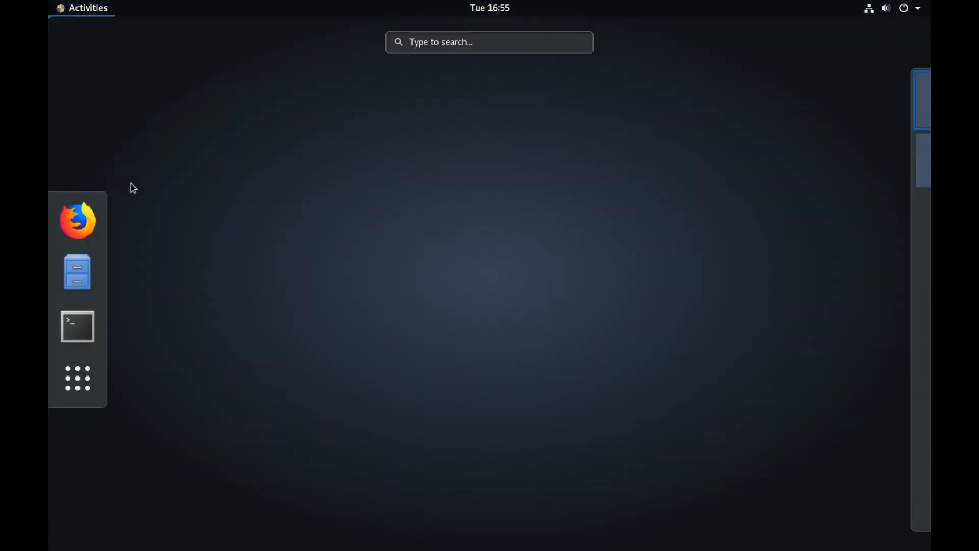
left_click(94, 219)
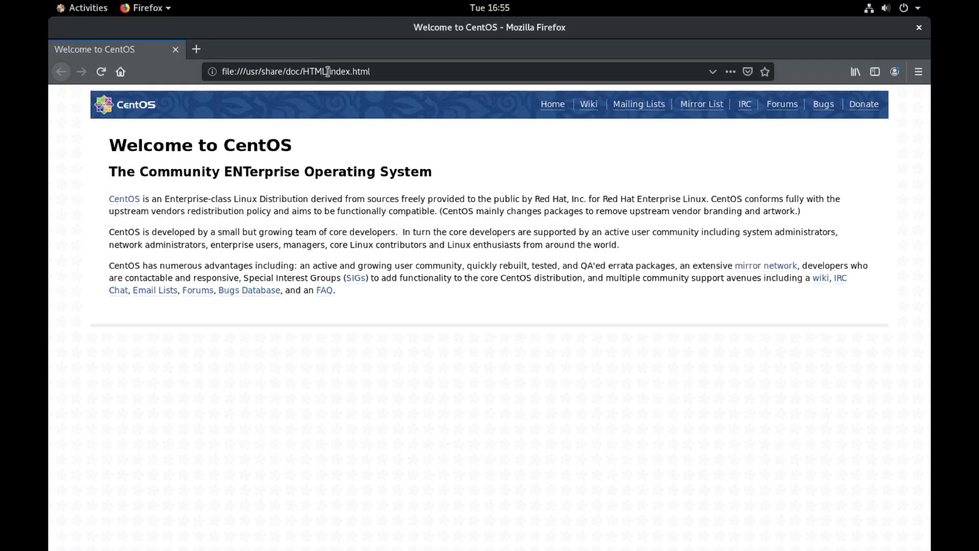
left_click(327, 72)
type("http:")
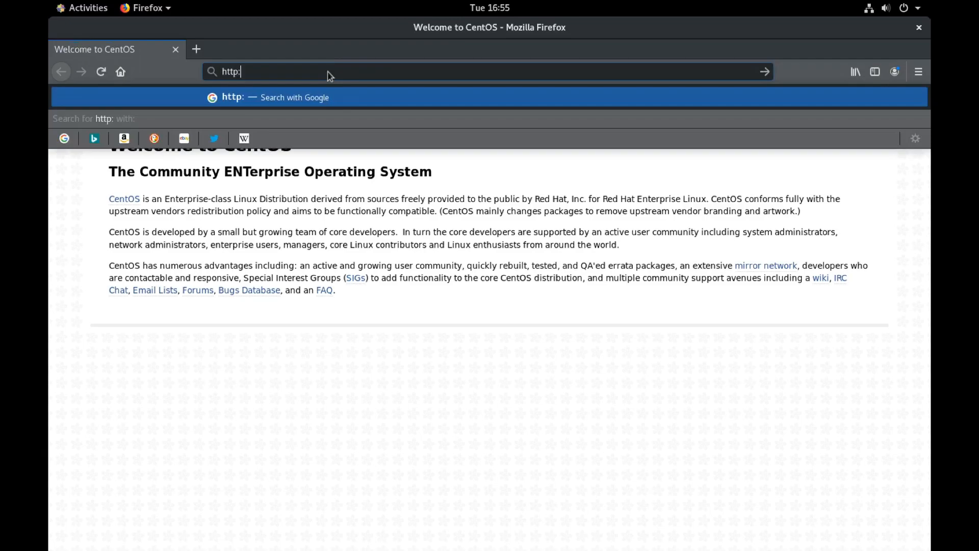
type("//localhost;")
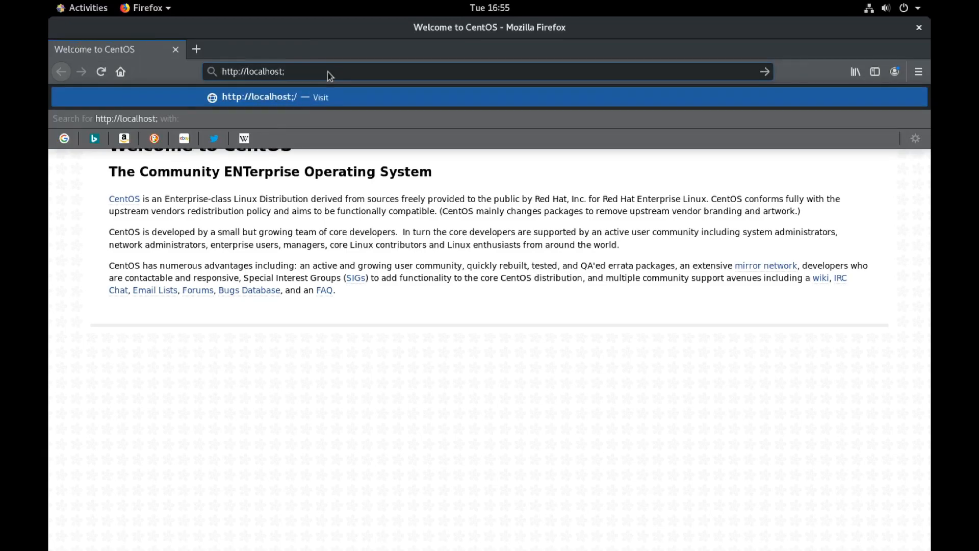
key("BackSpace")
type(":8080/dbisng/server")
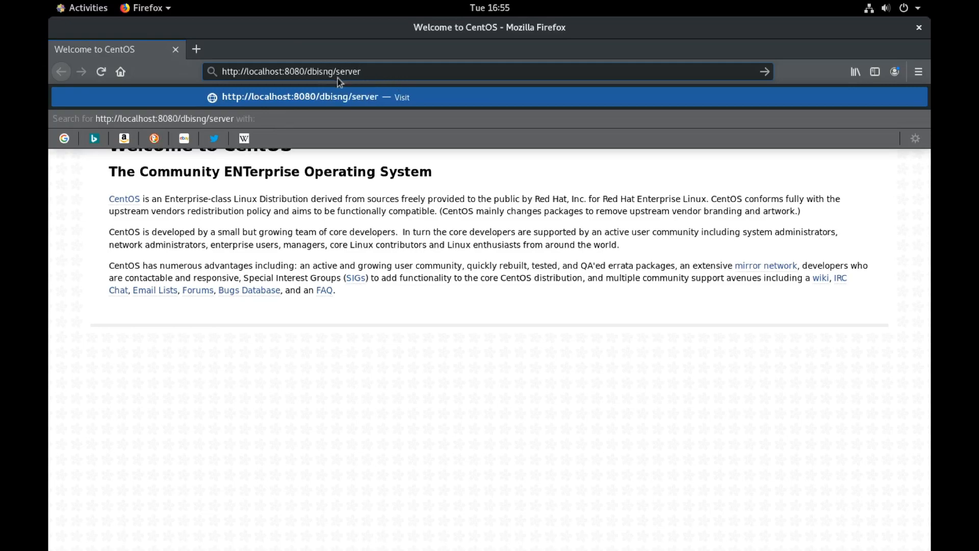
triple_click(323, 71)
left_click(331, 71)
key("BackSpace")
key("BackSpace")
key("BackSpace")
key("BackSpace")
Step: Load the DBsign server page at localhost:8080/dbsign/server
type("sign")
key("Return")
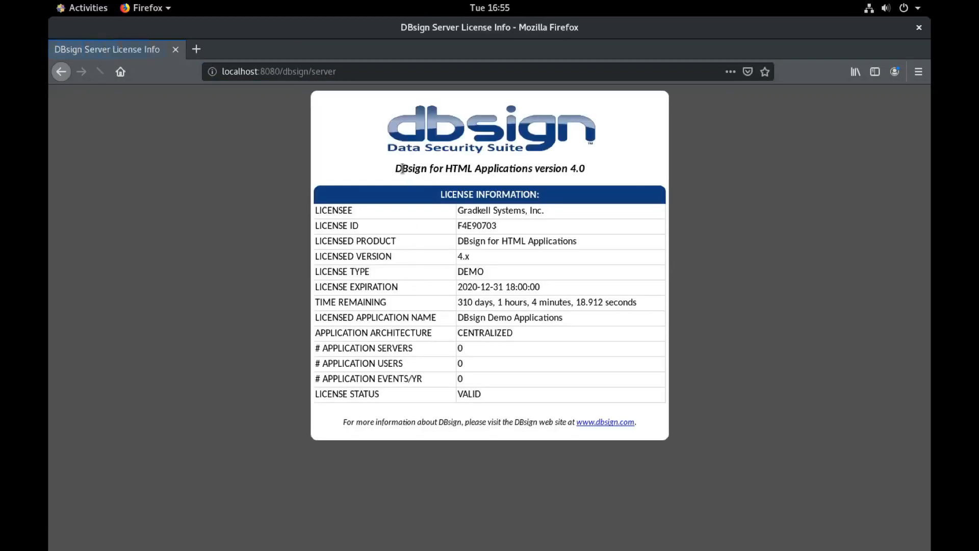
left_click_drag(287, 71, 334, 71)
left_click(334, 71)
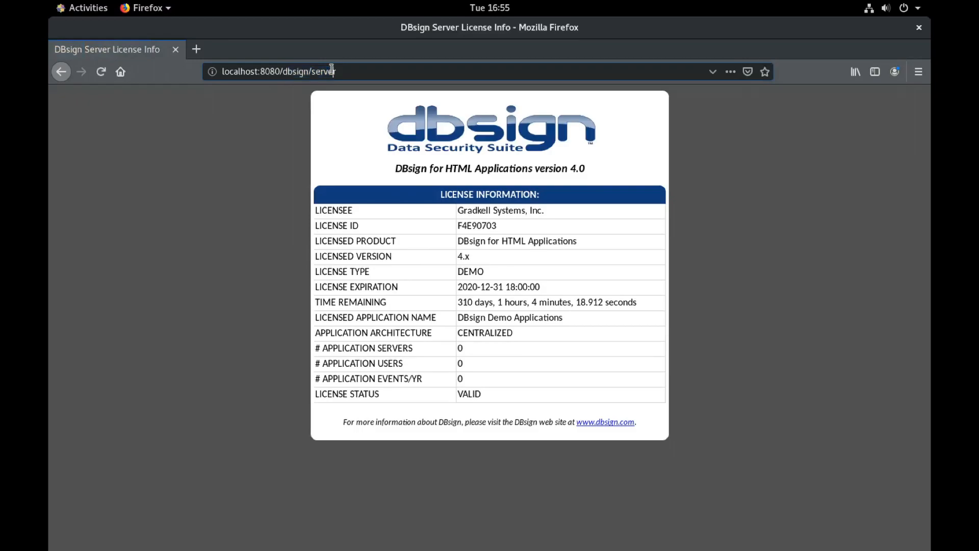
left_click_drag(260, 71, 210, 64)
left_click(290, 71)
left_click(350, 71)
Step: Review the license table confirming a VALID DEMO license and its time remaining
left_click(325, 207)
left_click_drag(325, 206, 644, 393)
left_click(641, 409)
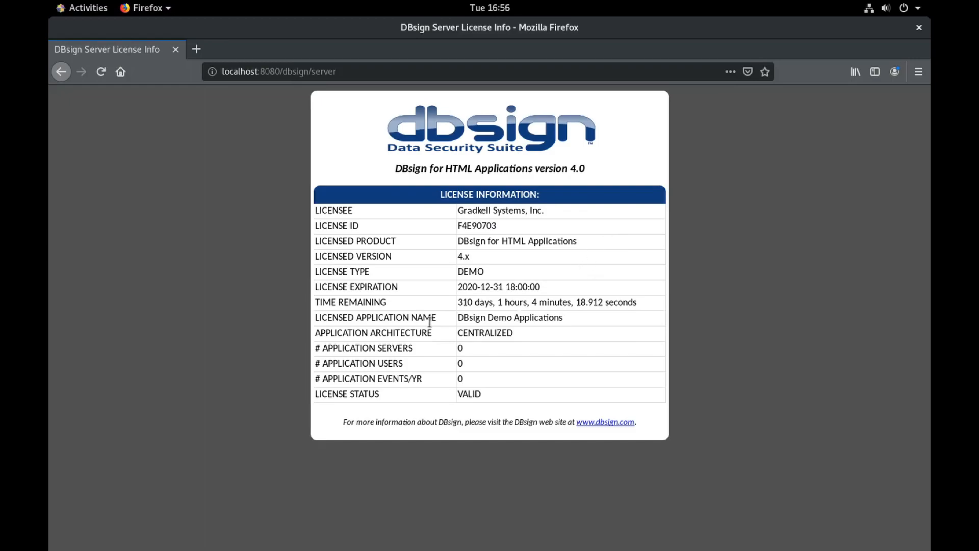
left_click_drag(456, 302, 552, 302)
left_click(552, 301)
Step: Append ?showstats to the server URL to load the runtime statistics
left_click(352, 71)
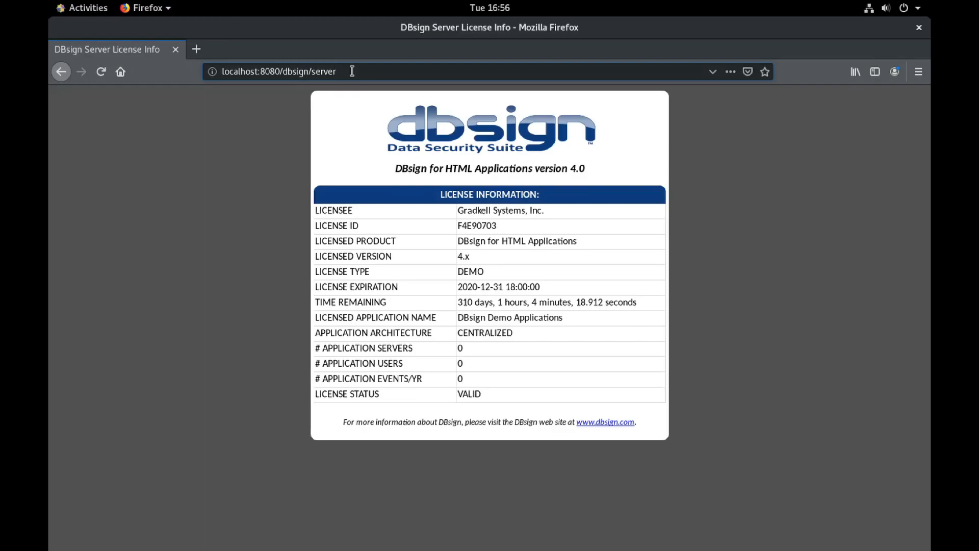
type("?")
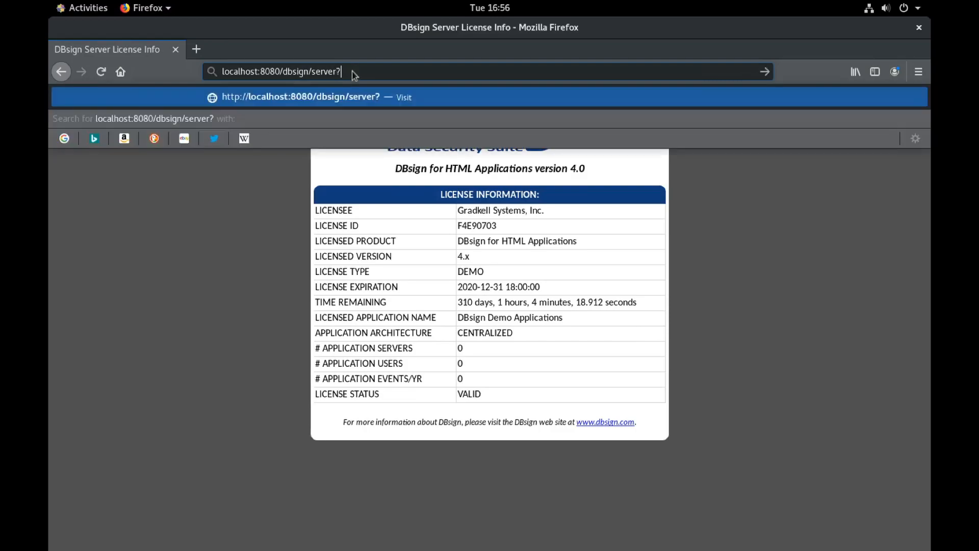
type("sho")
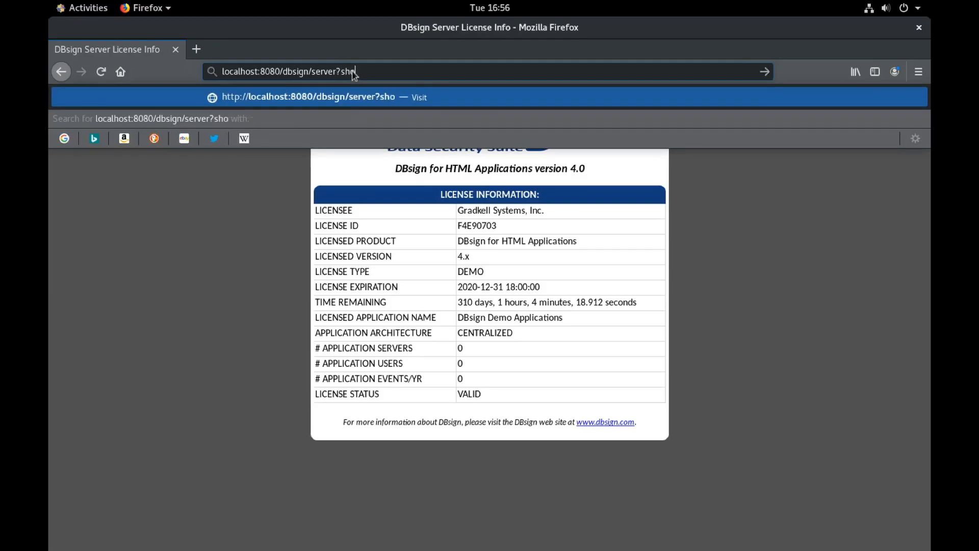
type("wstats")
key("Return")
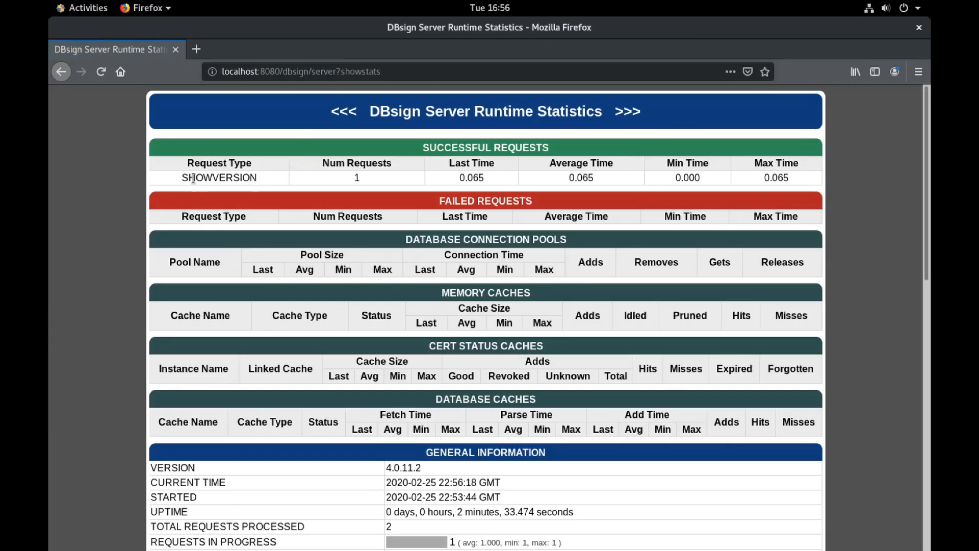
Step: Scroll through the statistics: version 4.0.11.2 on Apache Tomcat/7.0.76, 2 requests processed
scroll(189, 182, "down", 1)
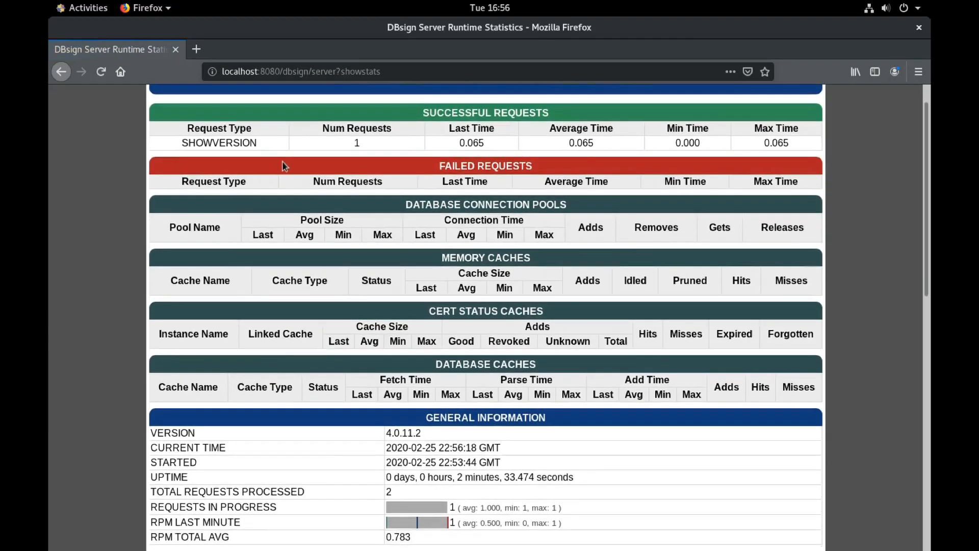
scroll(282, 162, "up", 1)
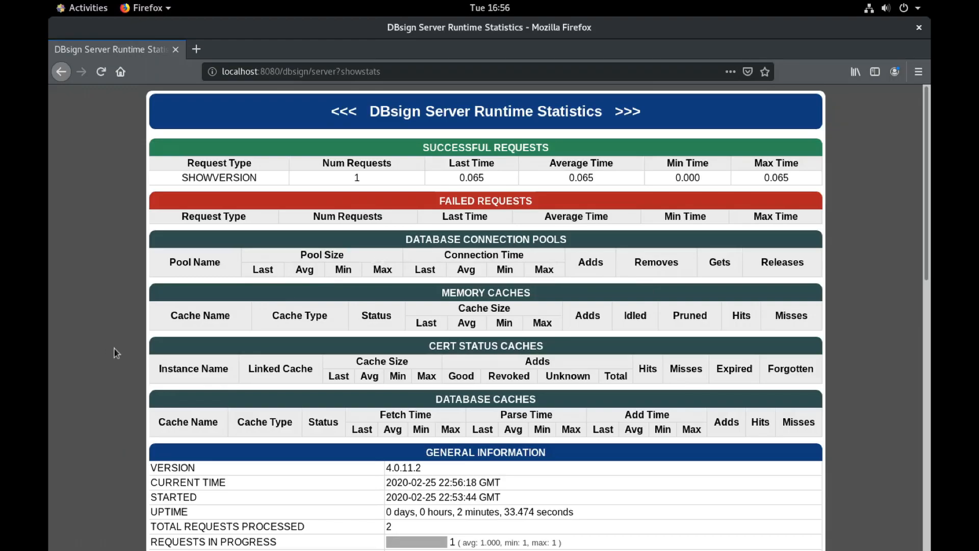
scroll(448, 477, "down", 3)
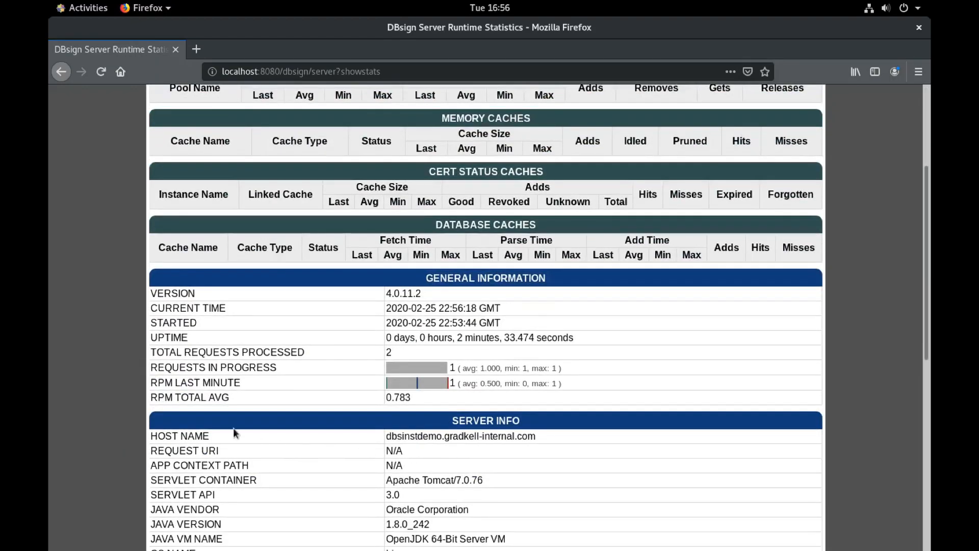
scroll(306, 431, "down", 6)
scroll(336, 416, "down", 3)
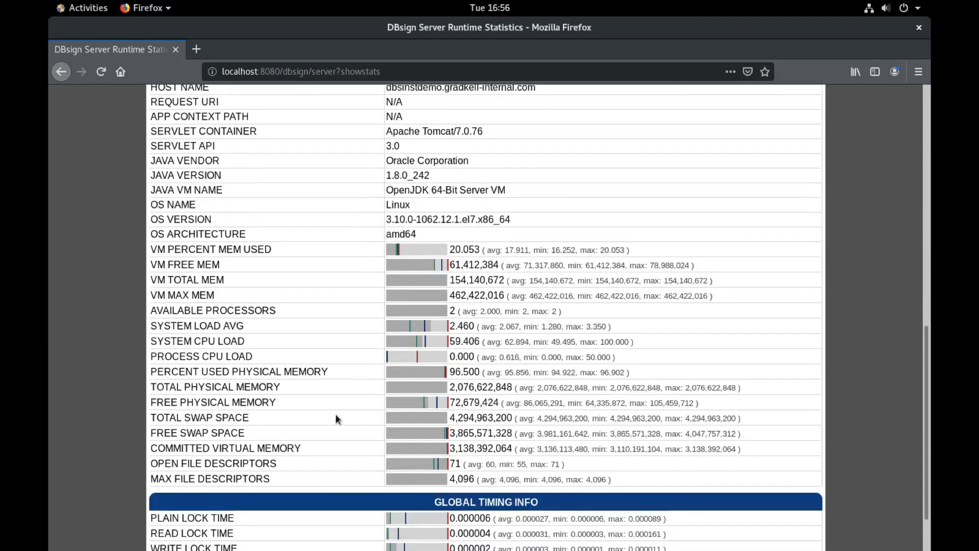
scroll(333, 423, "up", 11)
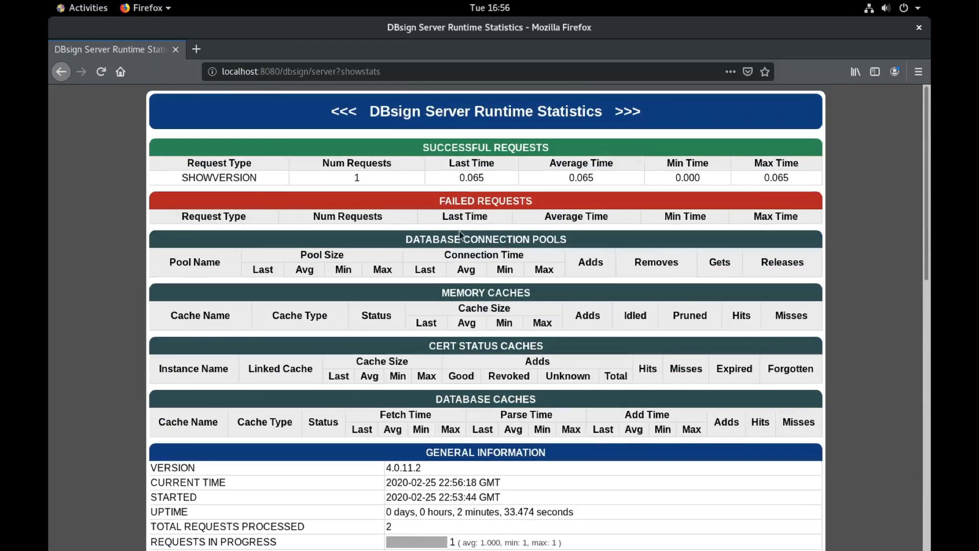
Step: Copy the showstats URL and load it in a new browser tab
left_click(288, 72)
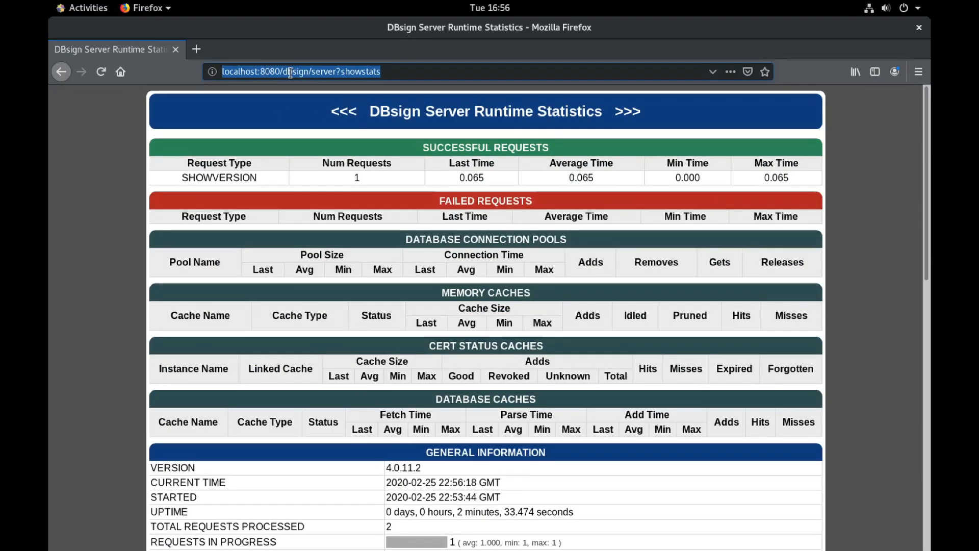
right_click(292, 76)
left_click(330, 120)
left_click(201, 54)
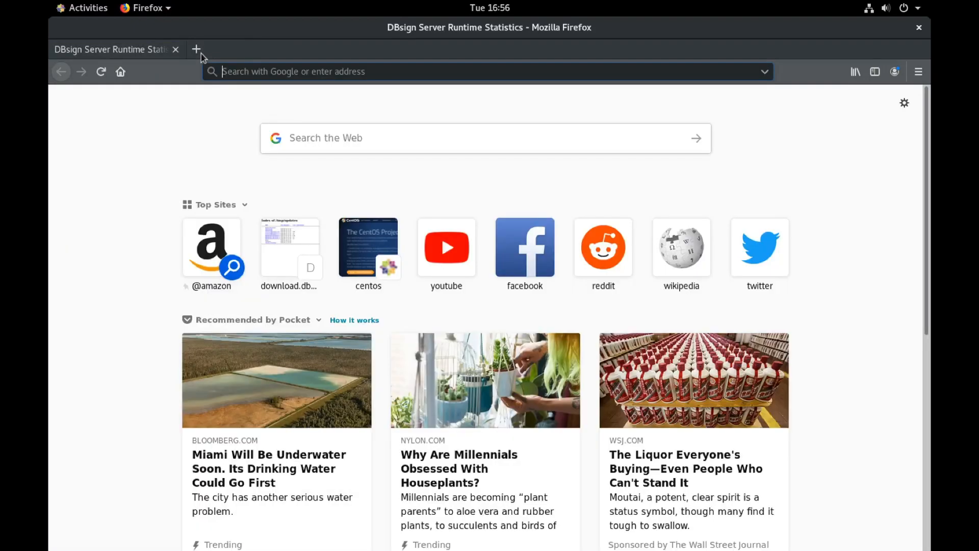
right_click(267, 76)
left_click(298, 149)
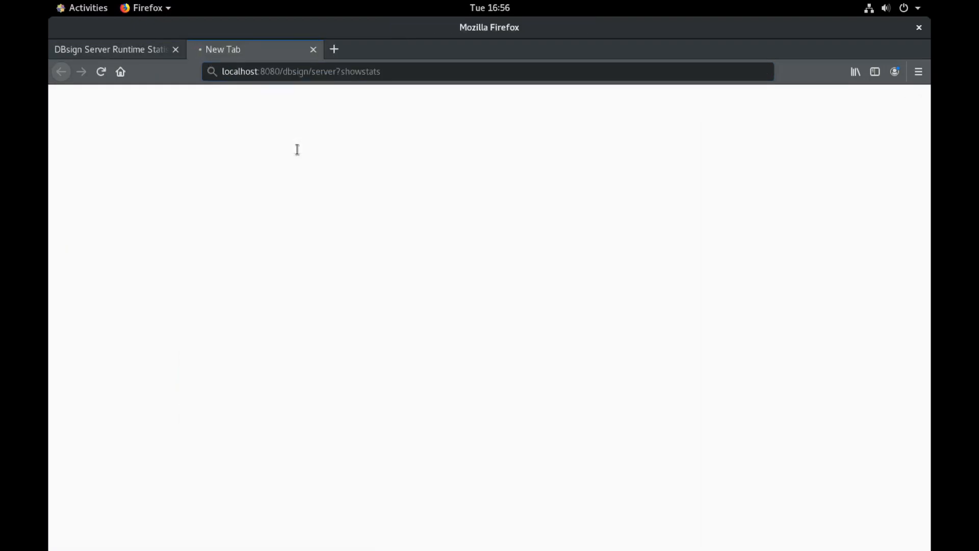
Step: Replace showstats with CONTENT_TYPE=APP_SERVER_SIGN&DBS_DTBS=foo and send the request
left_click(393, 74)
left_click(393, 74)
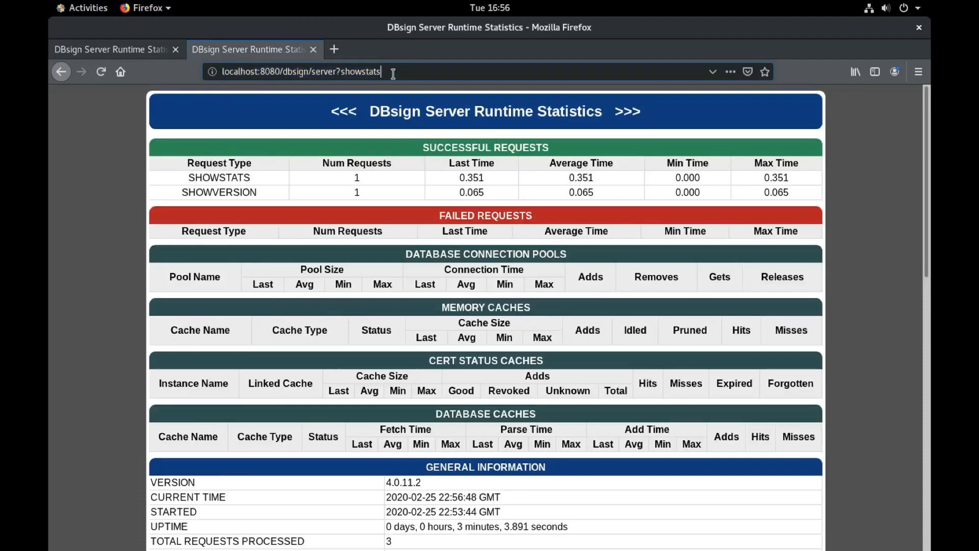
key("BackSpace")
key("BackSpace")
key("BackSpace")
key("BackSpace")
key("BackSpace")
key("BackSpace")
key("BackSpace")
key("BackSpace")
key("BackSpace")
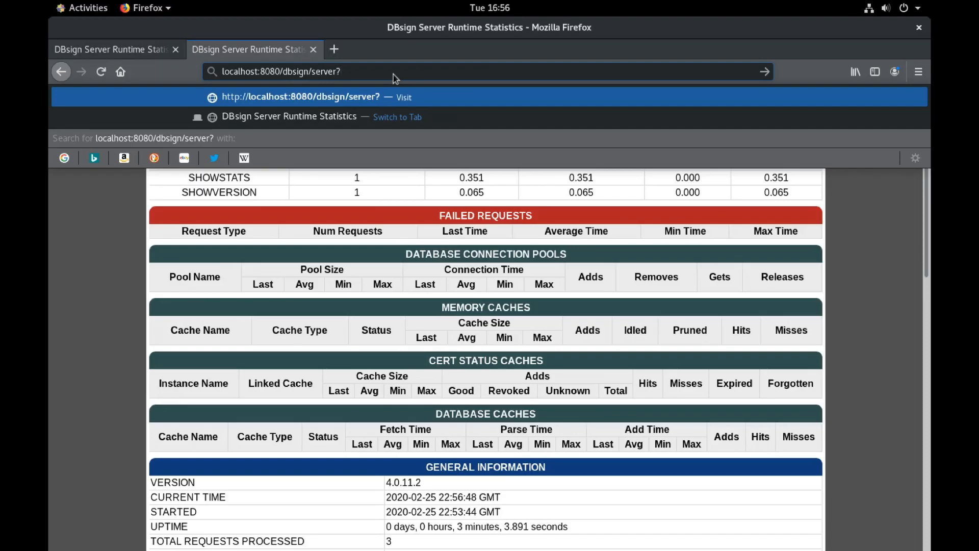
type("CON")
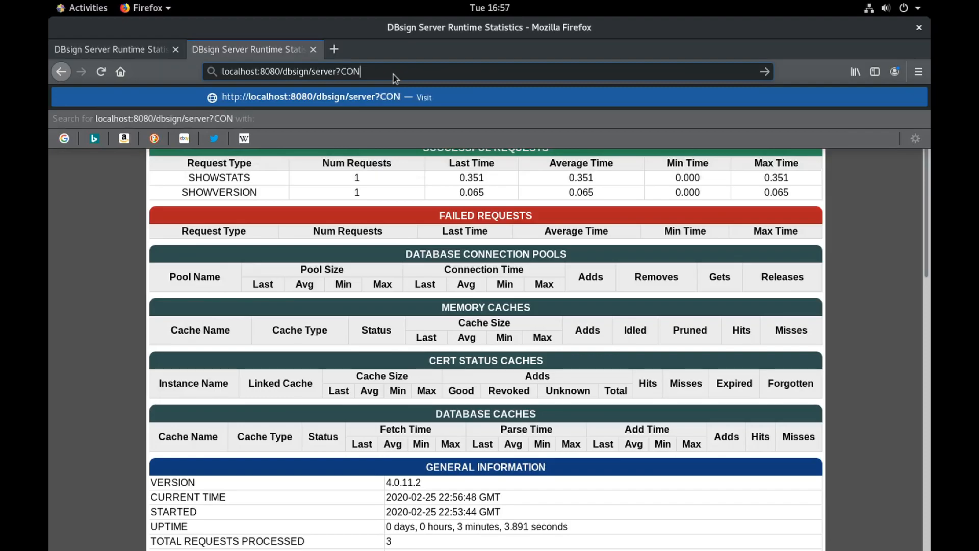
type("TENT_TYPE=APP")
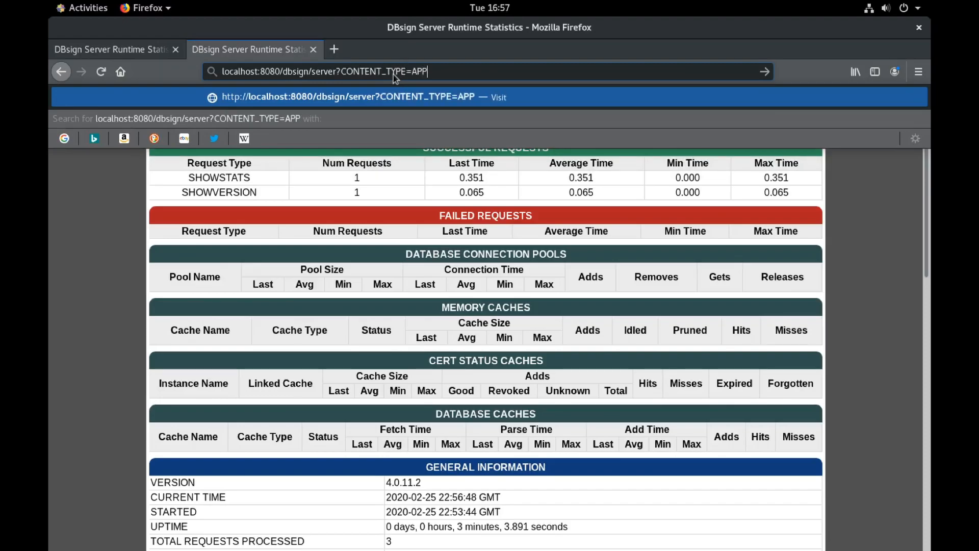
type("_SERVER_")
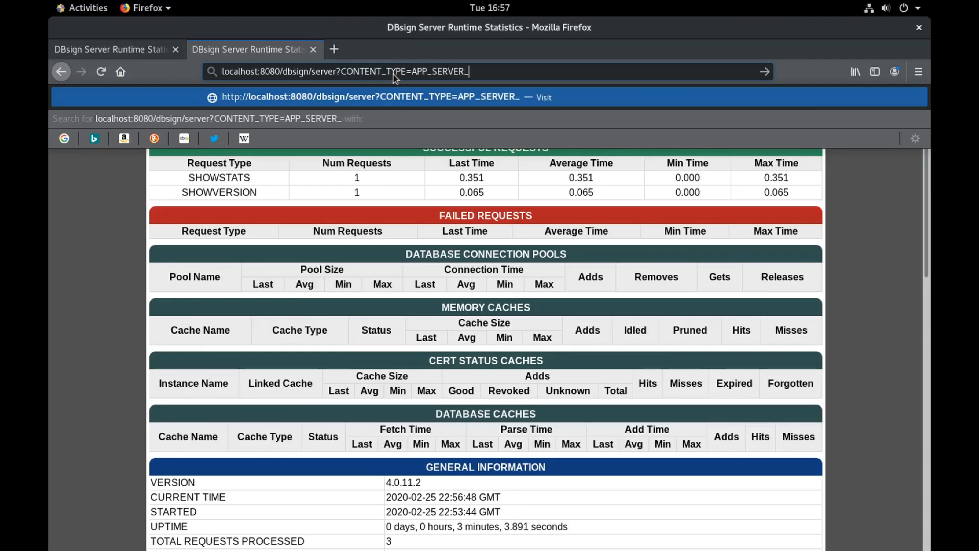
type("SIGN&")
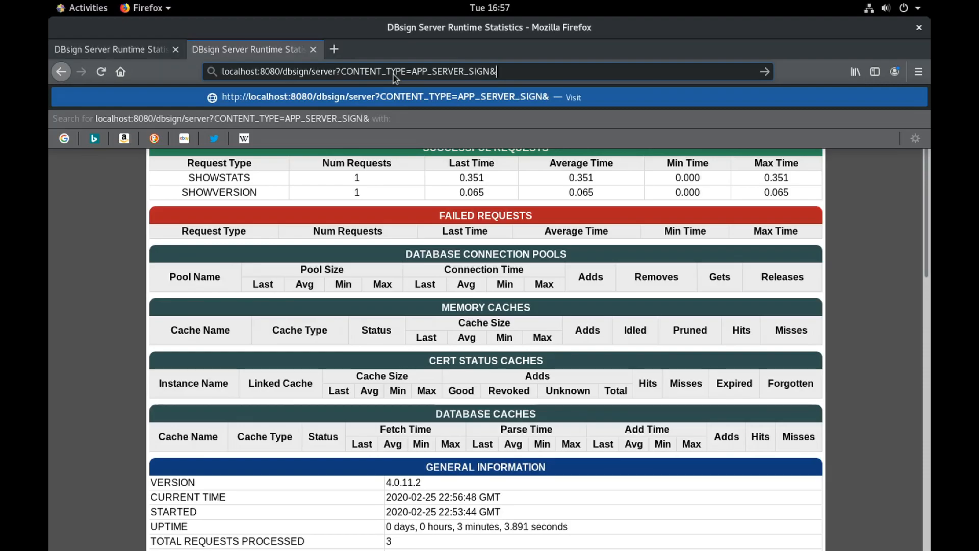
type("DBS_DTBS")
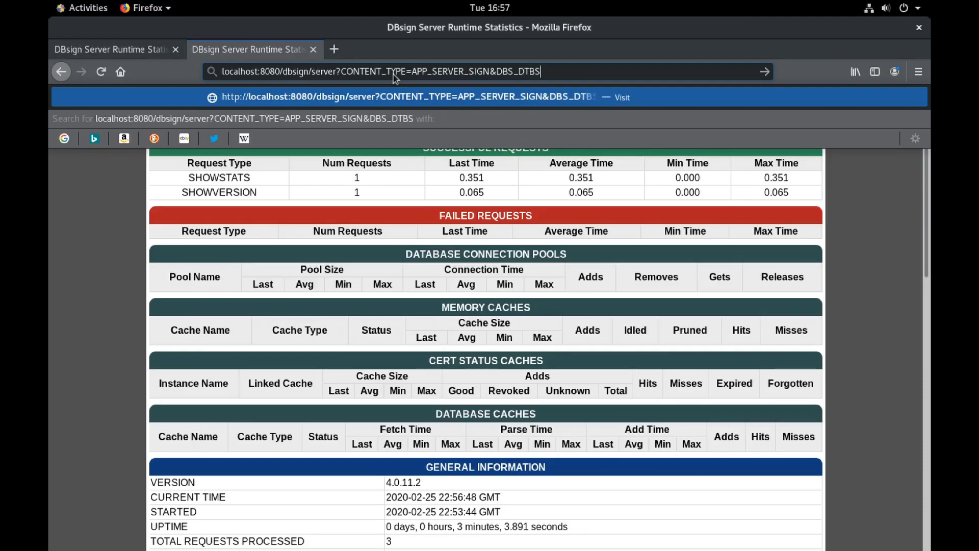
key("Left")
key("shift+Right")
key("shift+Right")
key("shift+Right")
key("shift+Right")
key("shift+Right")
key("Right")
type("=foo")
key("Return")
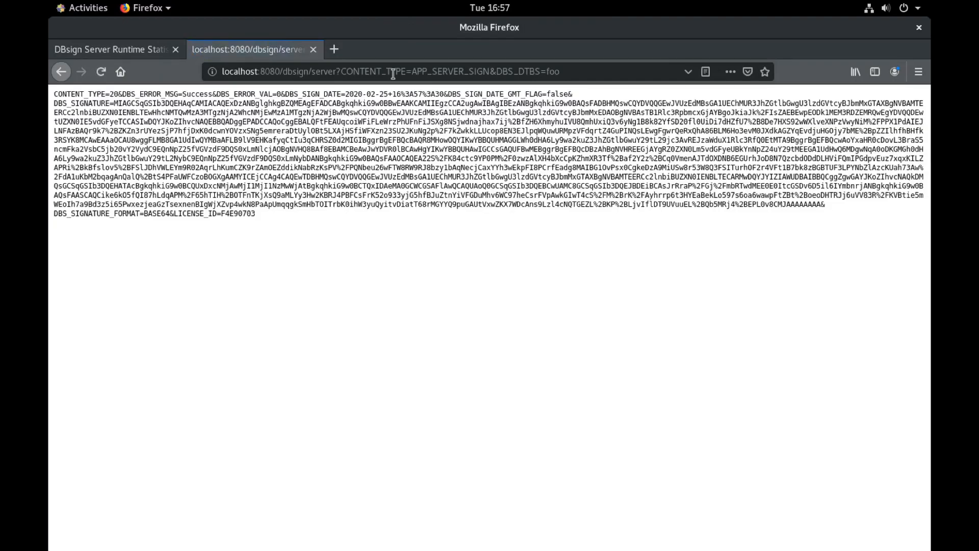
Step: Inspect the response, highlighting DBS_ERROR_VAL=0 and the BASE64 DBS_SIGNATURE value
left_click_drag(350, 225, 178, 131)
left_click(368, 117)
double_click(367, 116)
left_click(363, 150)
left_click_drag(217, 95, 282, 95)
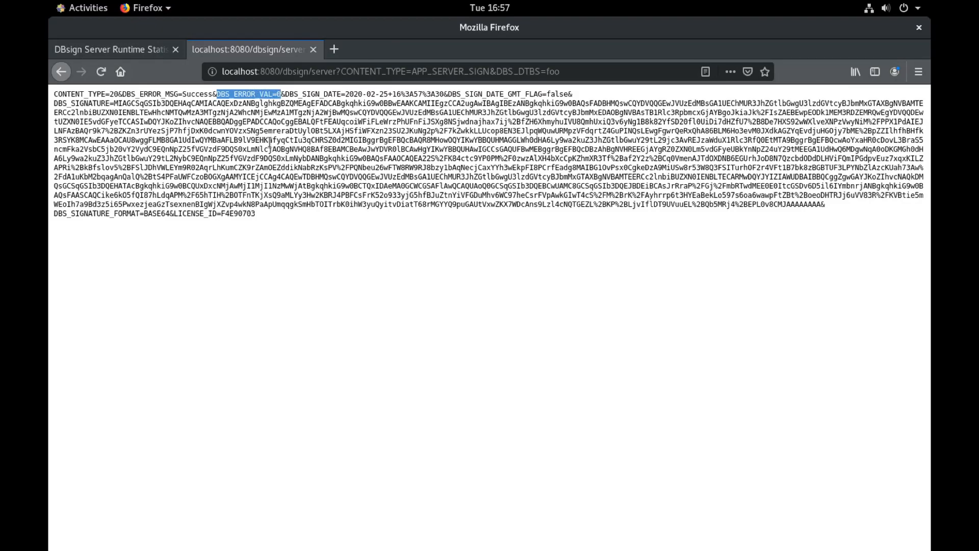
mouse_move(55, 100)
left_mouse_down()
mouse_move(123, 104)
mouse_move(150, 160)
mouse_move(202, 194)
mouse_move(321, 210)
mouse_move(823, 207)
left_mouse_up()
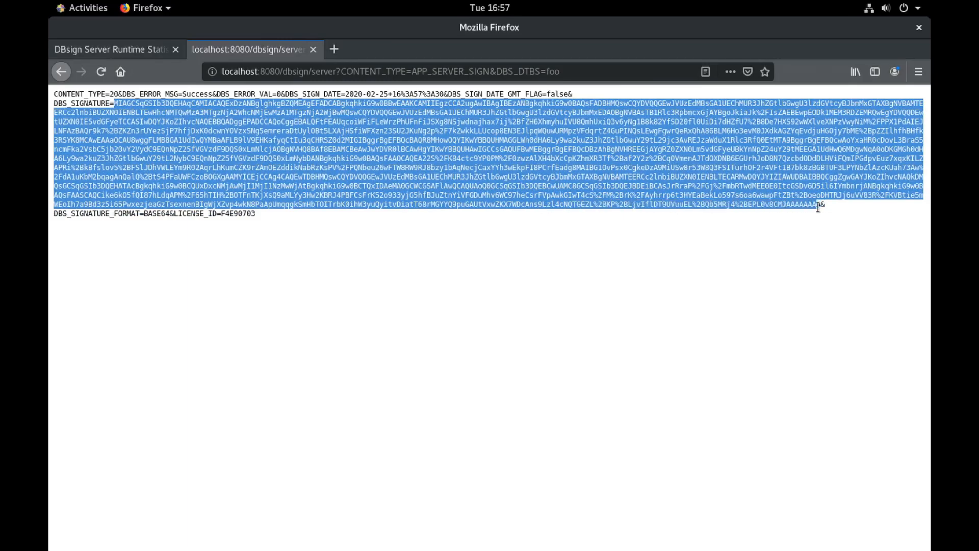
left_click_drag(509, 122, 54, 121)
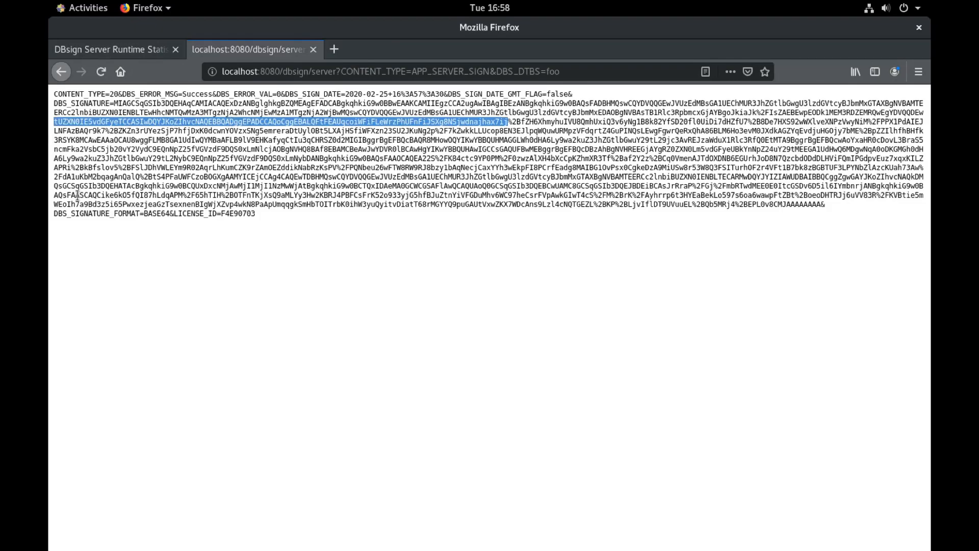
double_click(178, 137)
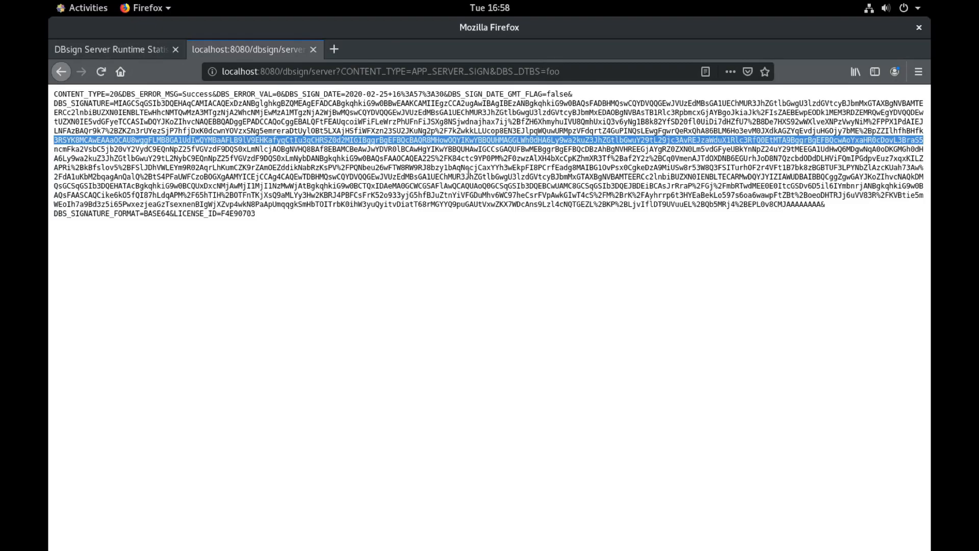
left_click_drag(540, 71, 535, 71)
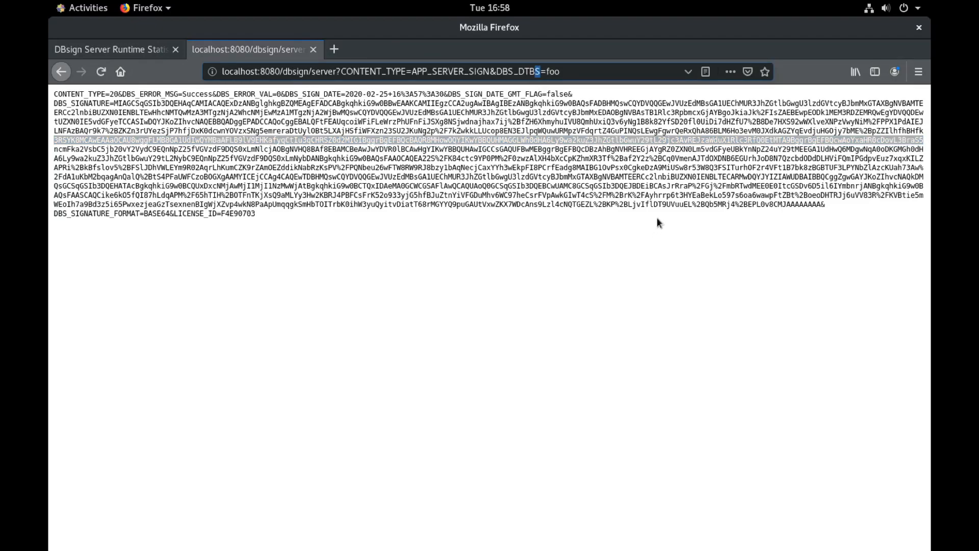
Step: Resend with misspelled DBS_DTBF=foo, confirm error 138 Required parameter missing, return to statistics
type("F")
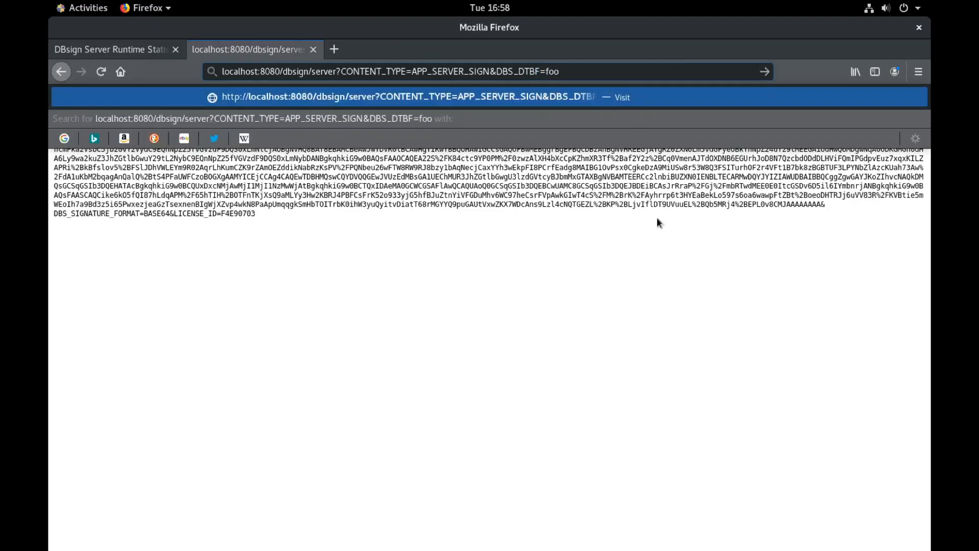
key("Return")
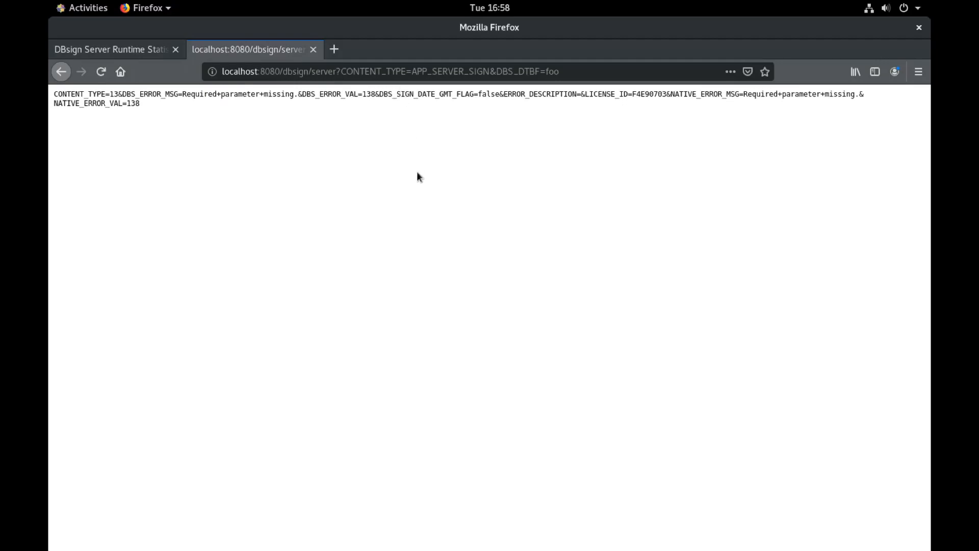
left_click_drag(83, 94, 131, 94)
left_click_drag(349, 95, 372, 95)
left_click(116, 49)
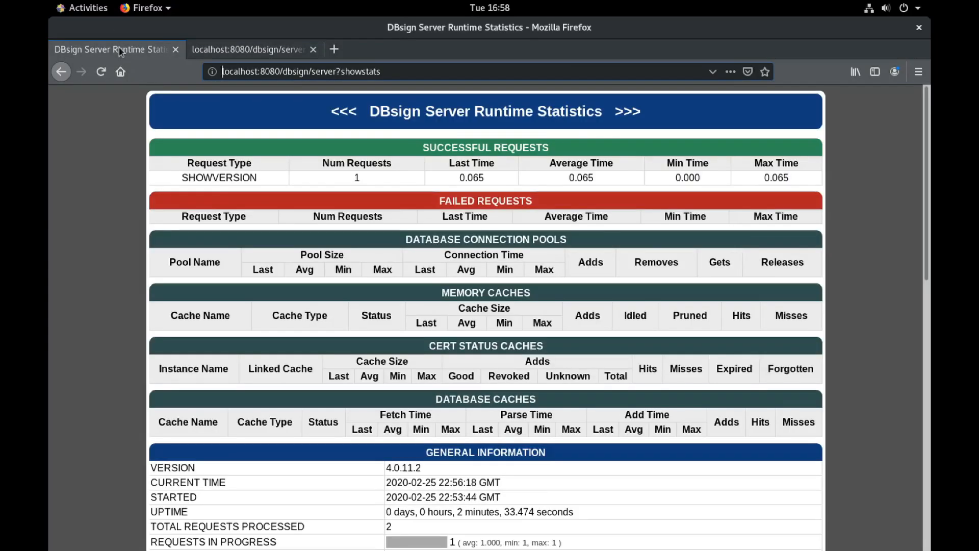
Step: Reload the statistics and check the successful and failed APP_SERVER_SIGN rows
left_click(101, 72)
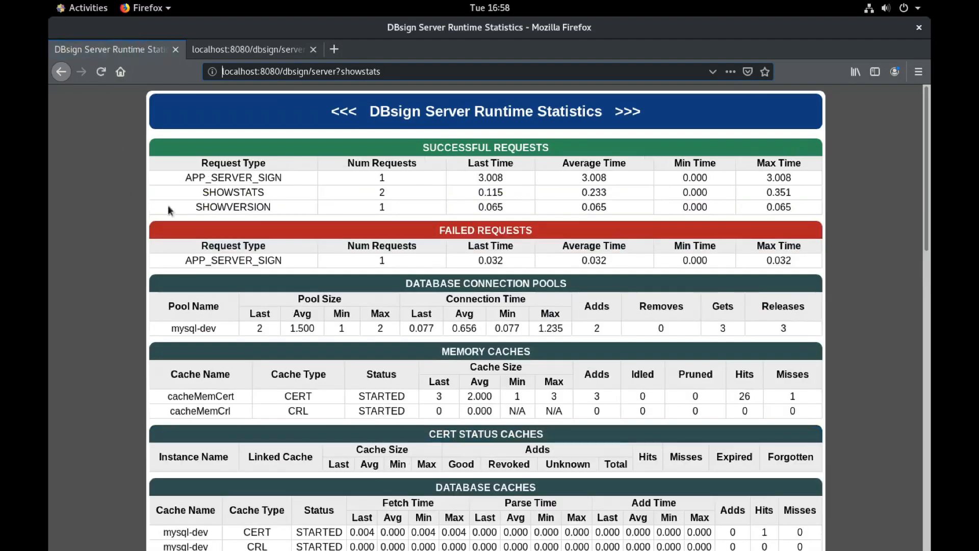
left_click_drag(186, 177, 676, 175)
left_click(678, 175)
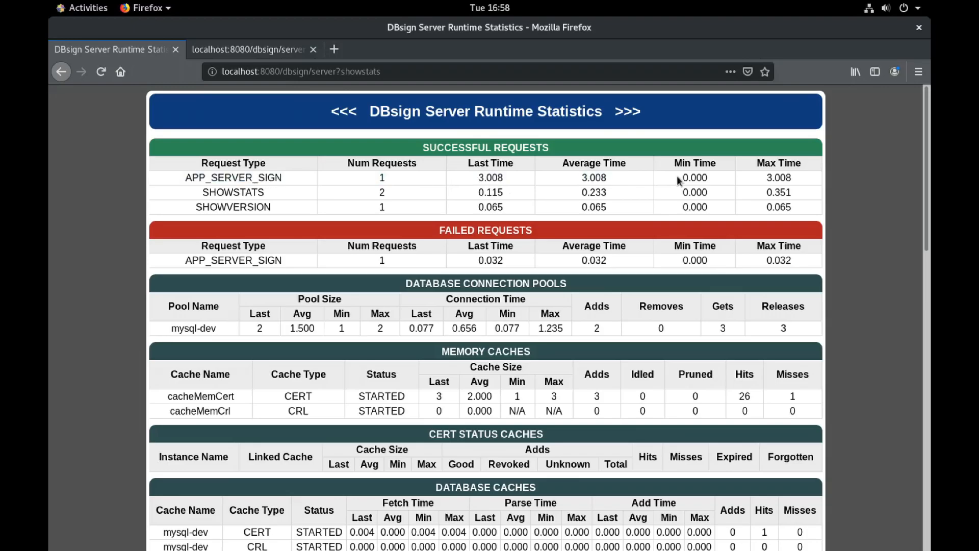
left_click_drag(187, 261, 792, 274)
Step: Scroll through the cache figures and General Information showing 6 total requests
scroll(341, 301, "down", 2)
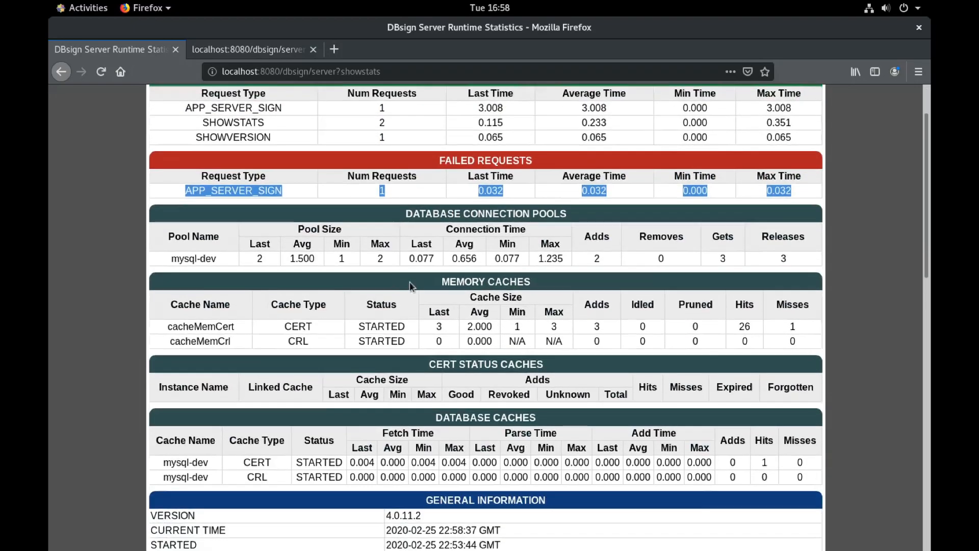
left_click_drag(309, 325, 536, 332)
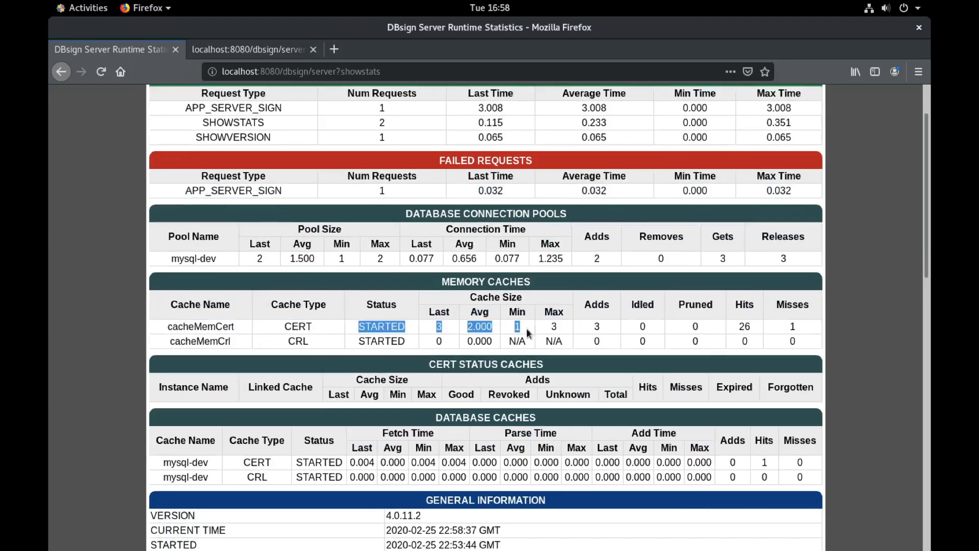
scroll(325, 384, "down", 7)
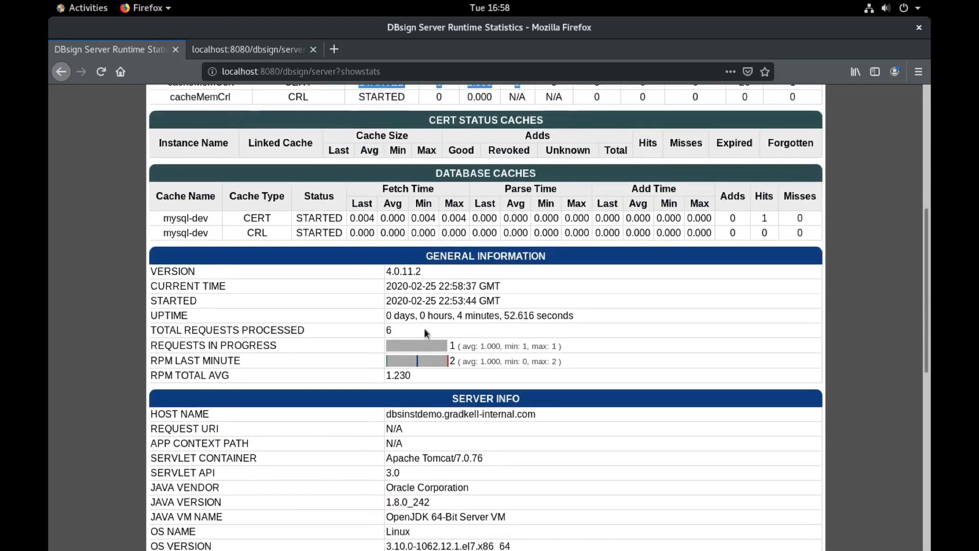
left_click_drag(424, 329, 346, 331)
scroll(413, 329, "down", 5)
scroll(312, 415, "down", 2)
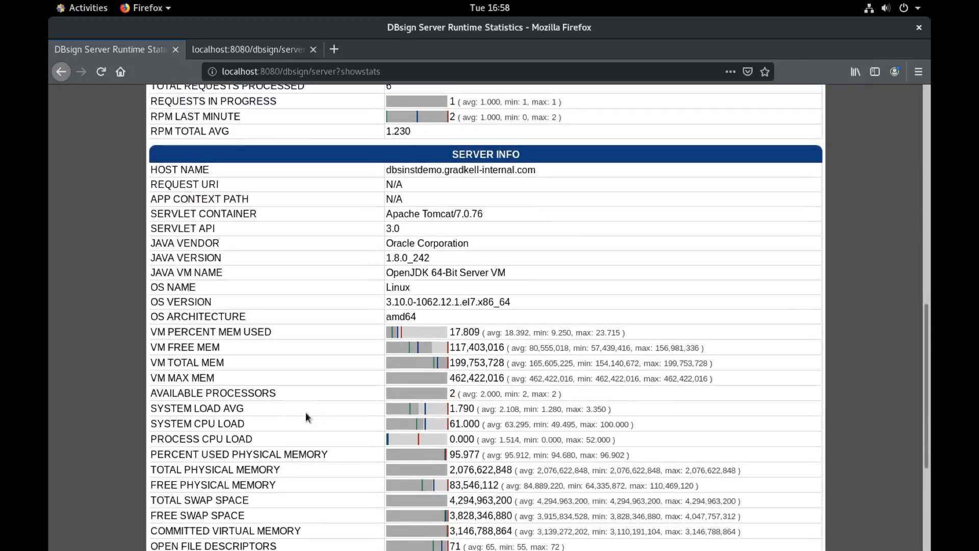
scroll(307, 415, "up", 11)
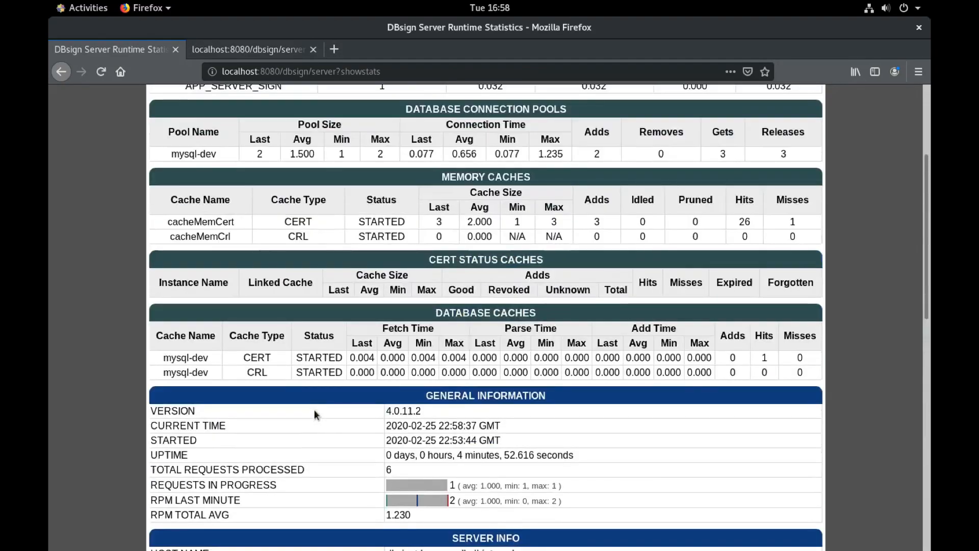